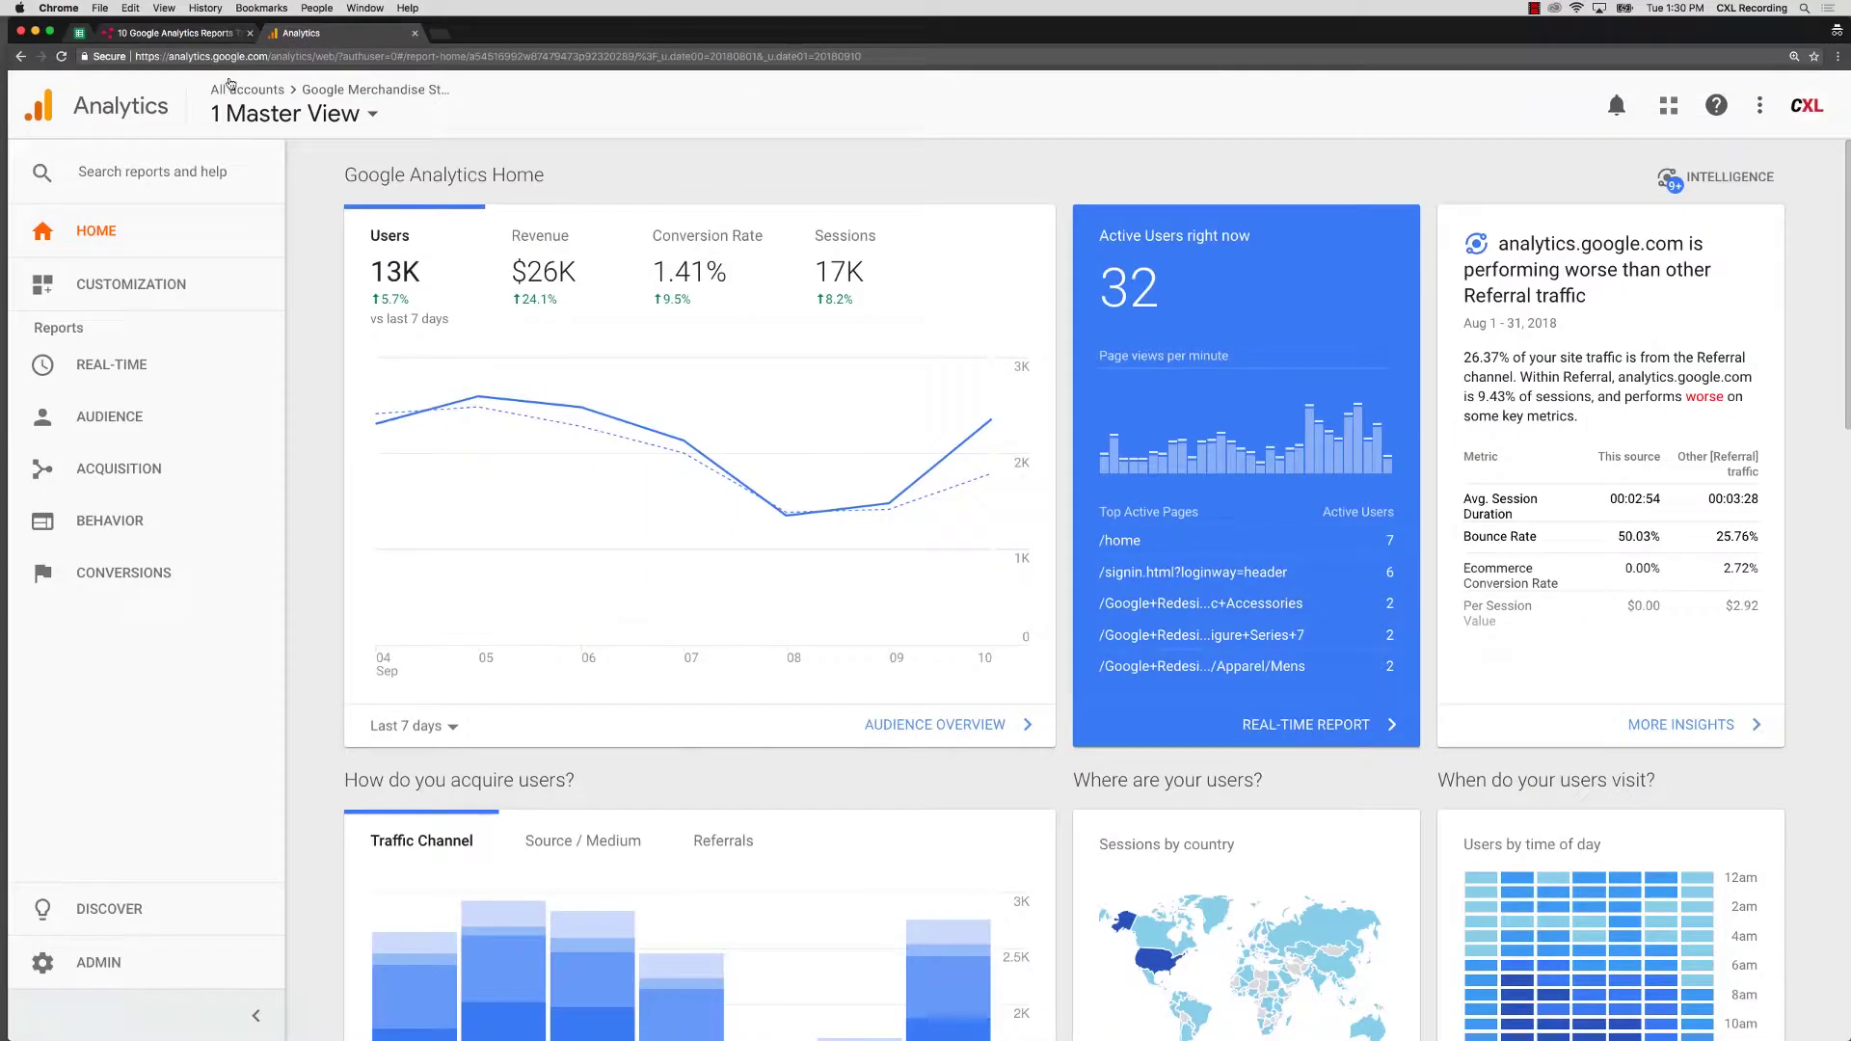
# Step: Open Conversions > Goals > Funnel Visualization to show the Goal 1: Purchase Completed funnel
pyautogui.click(106, 573)
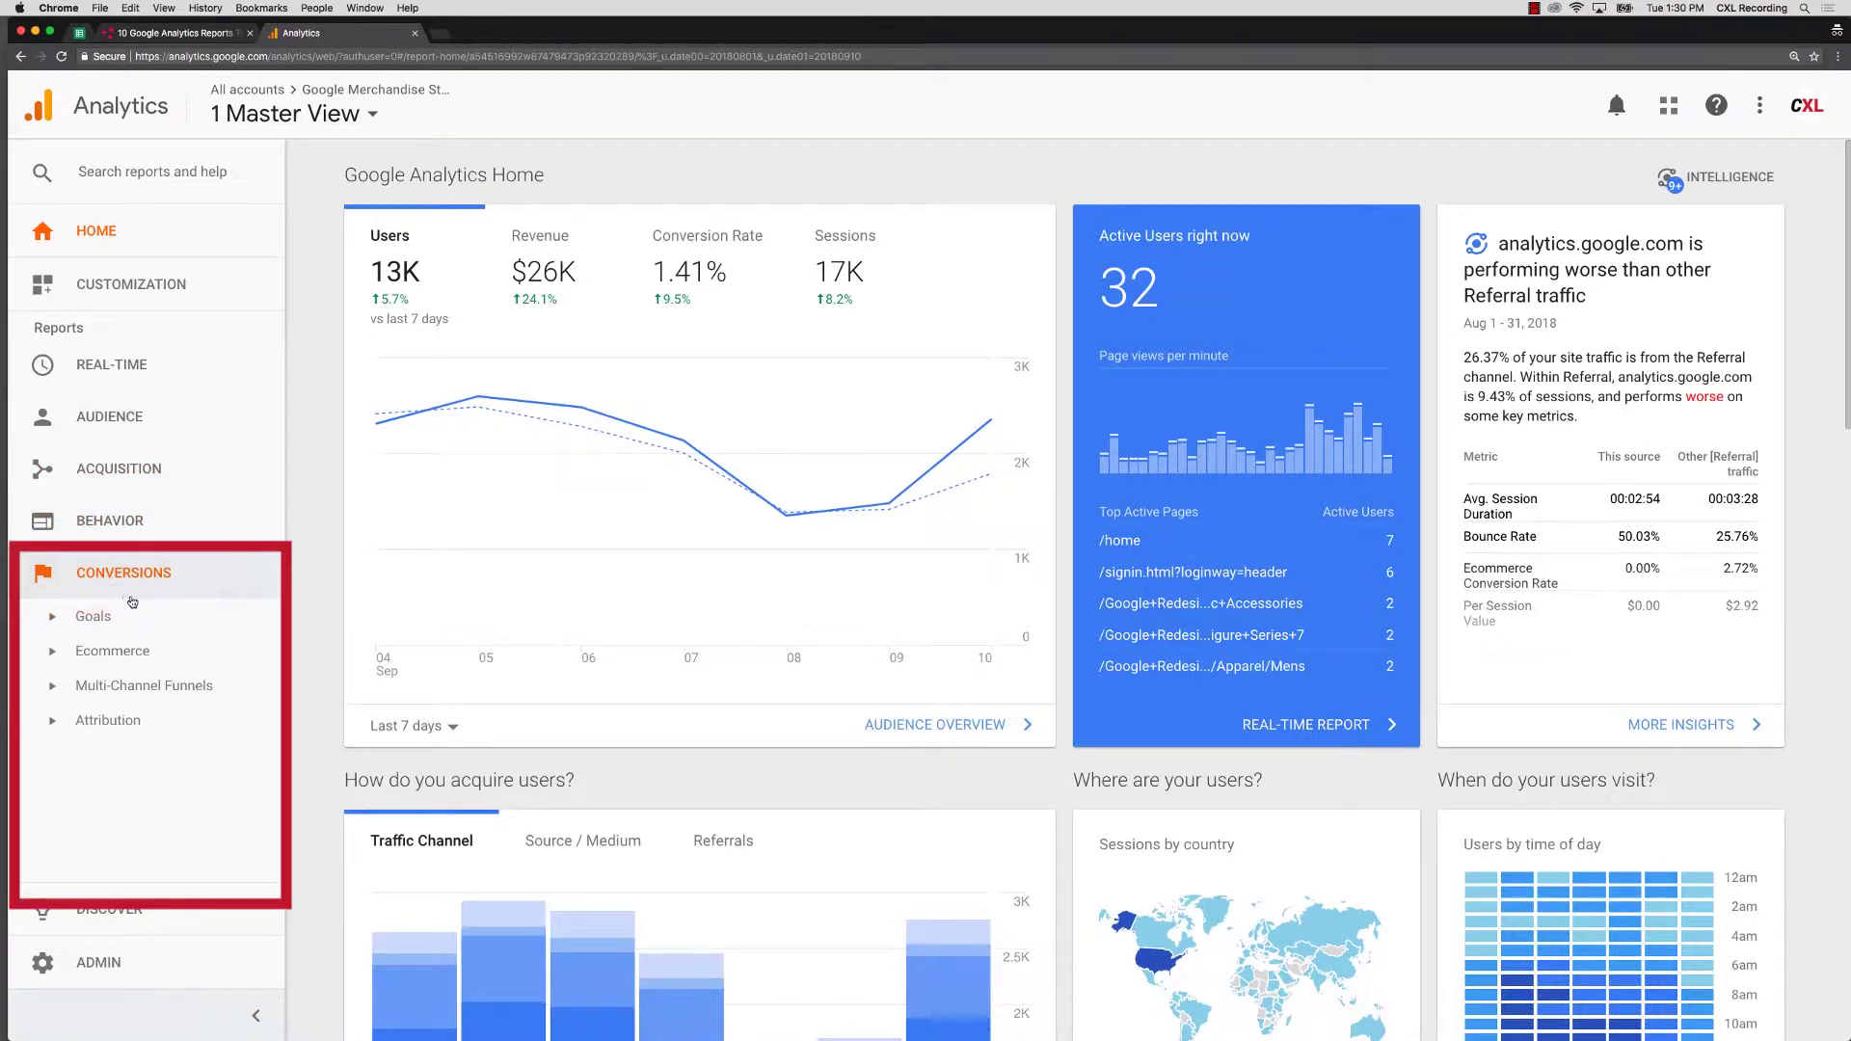
pyautogui.click(91, 627)
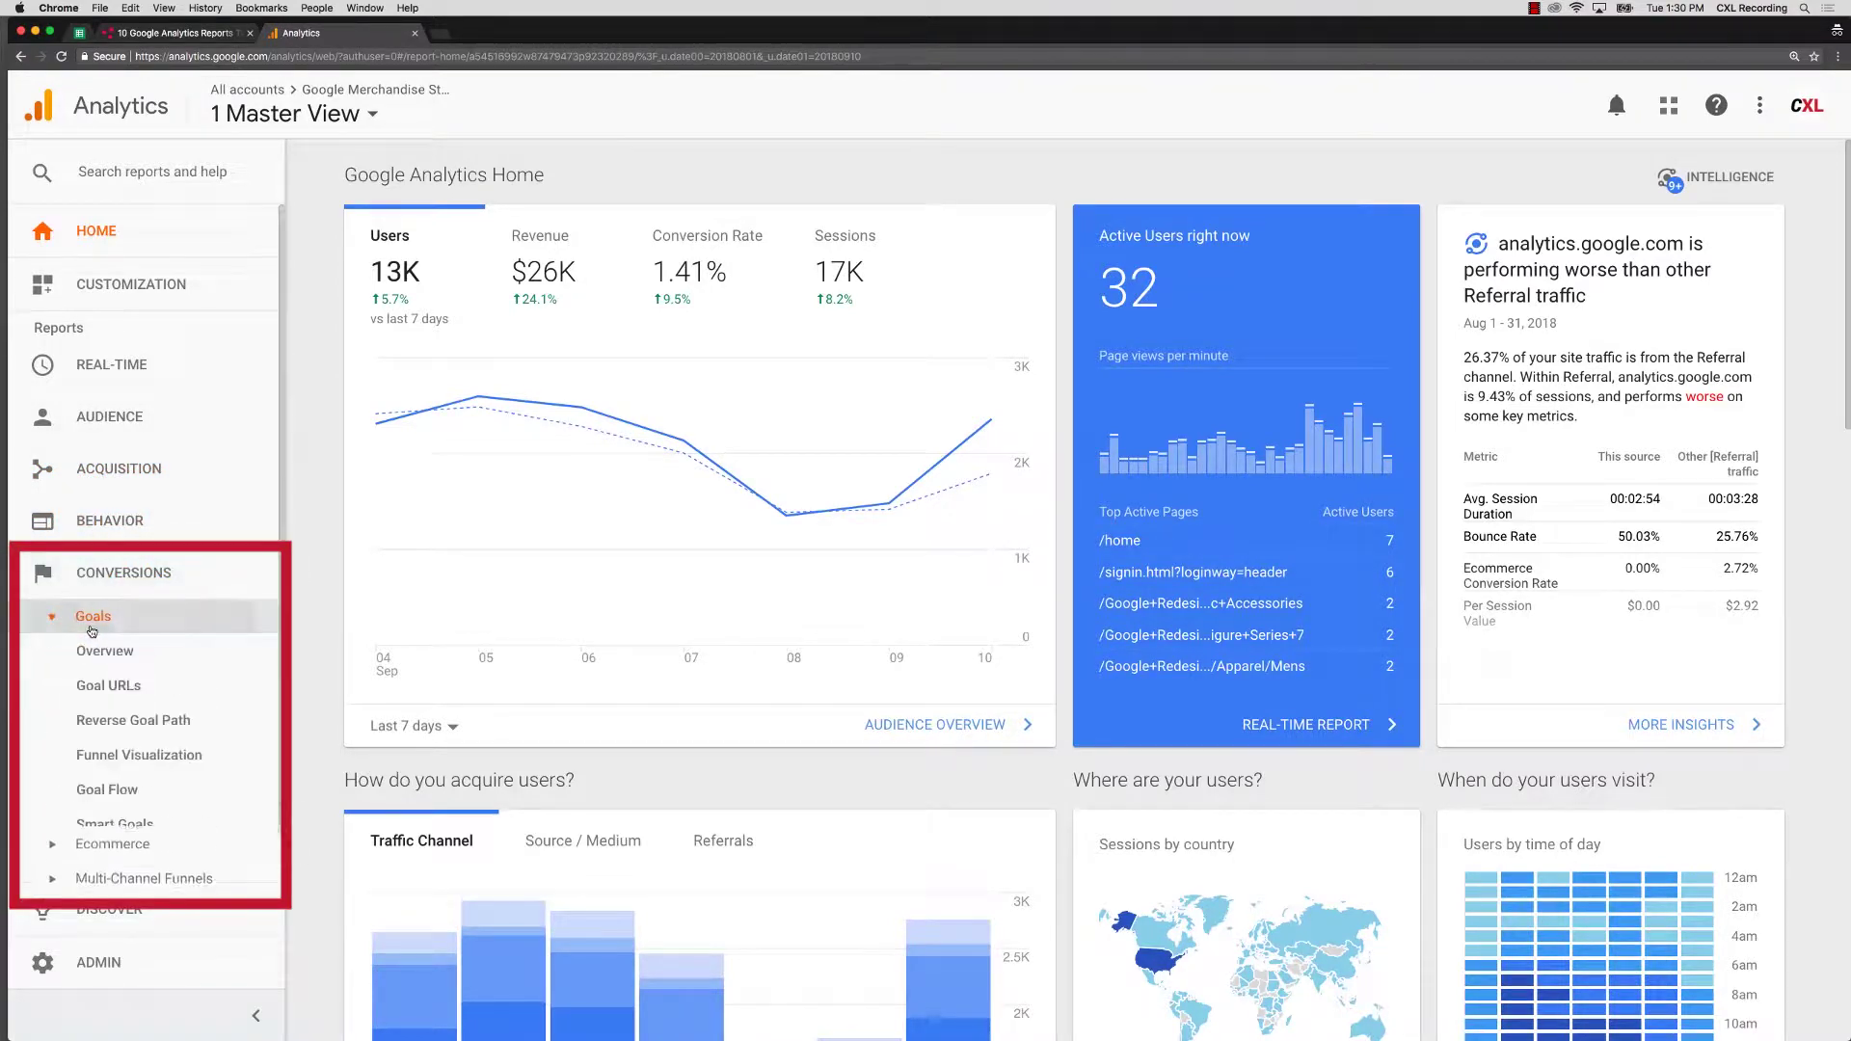
pyautogui.click(151, 762)
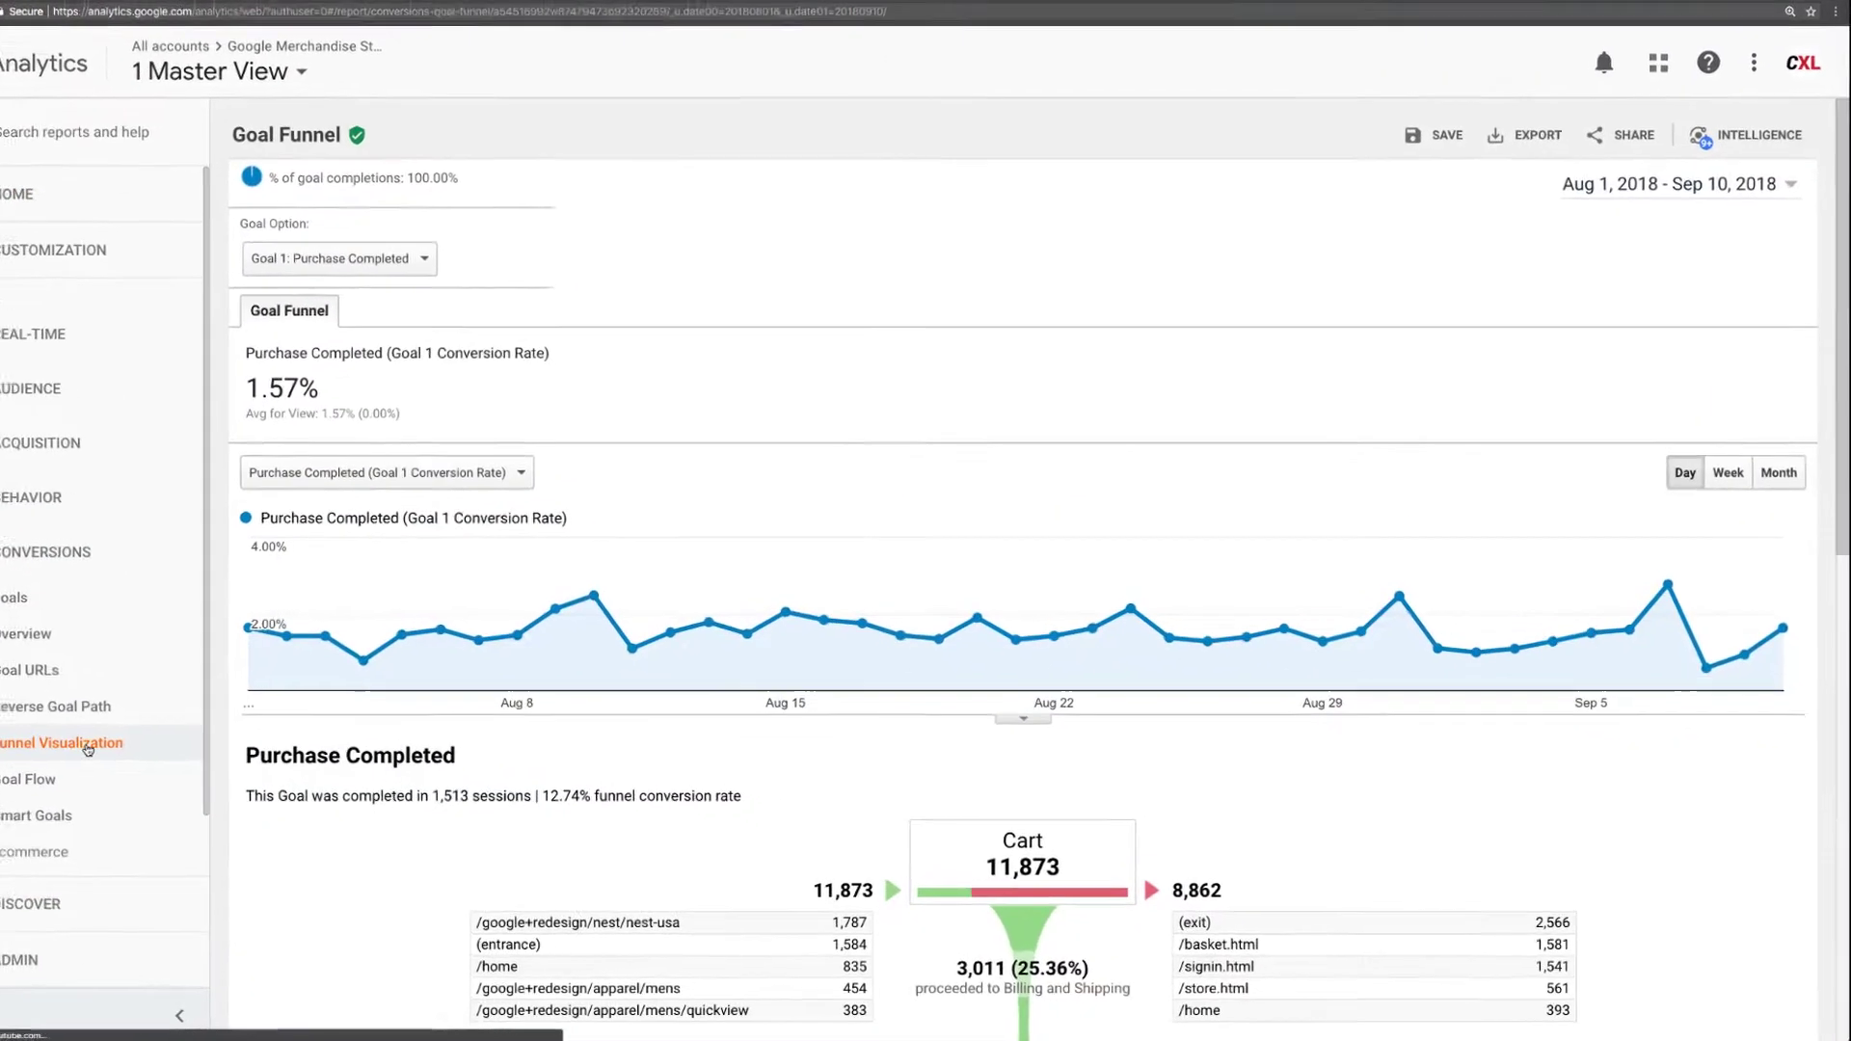
pyautogui.scroll(-3, 622, 670)
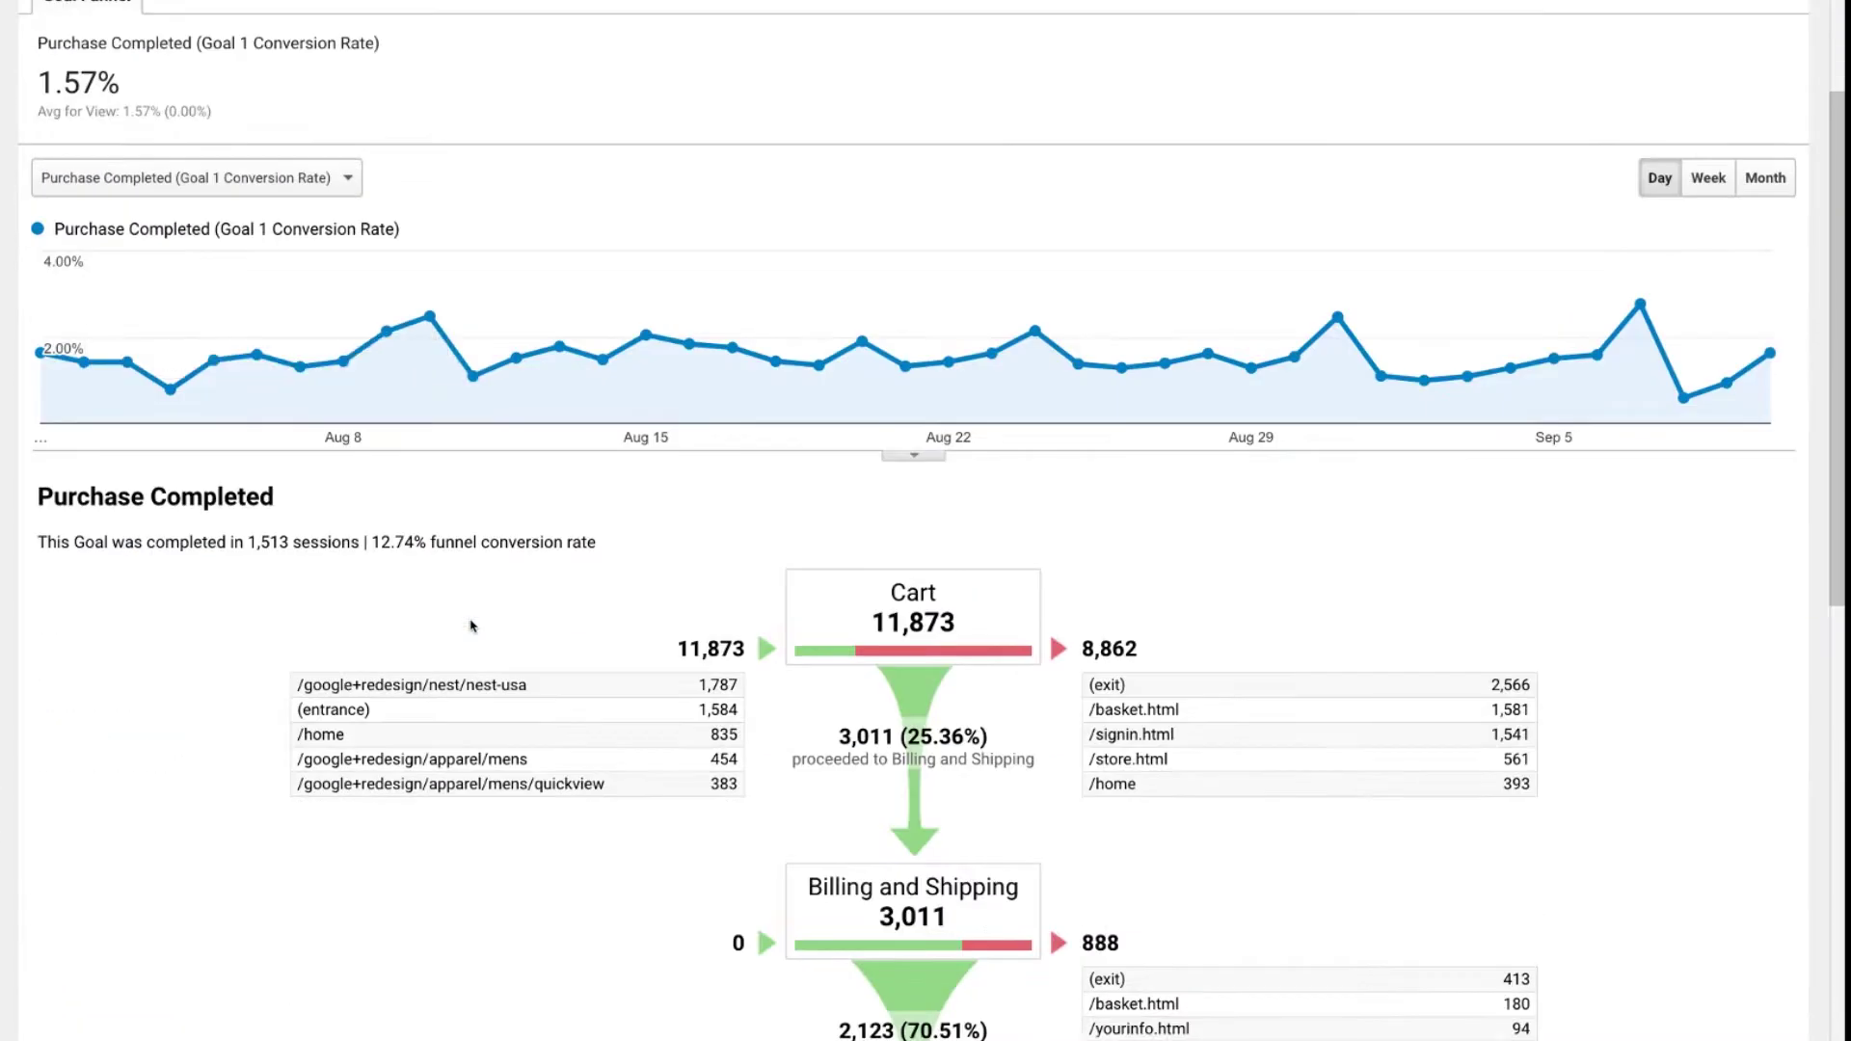
pyautogui.scroll(-2, 471, 610)
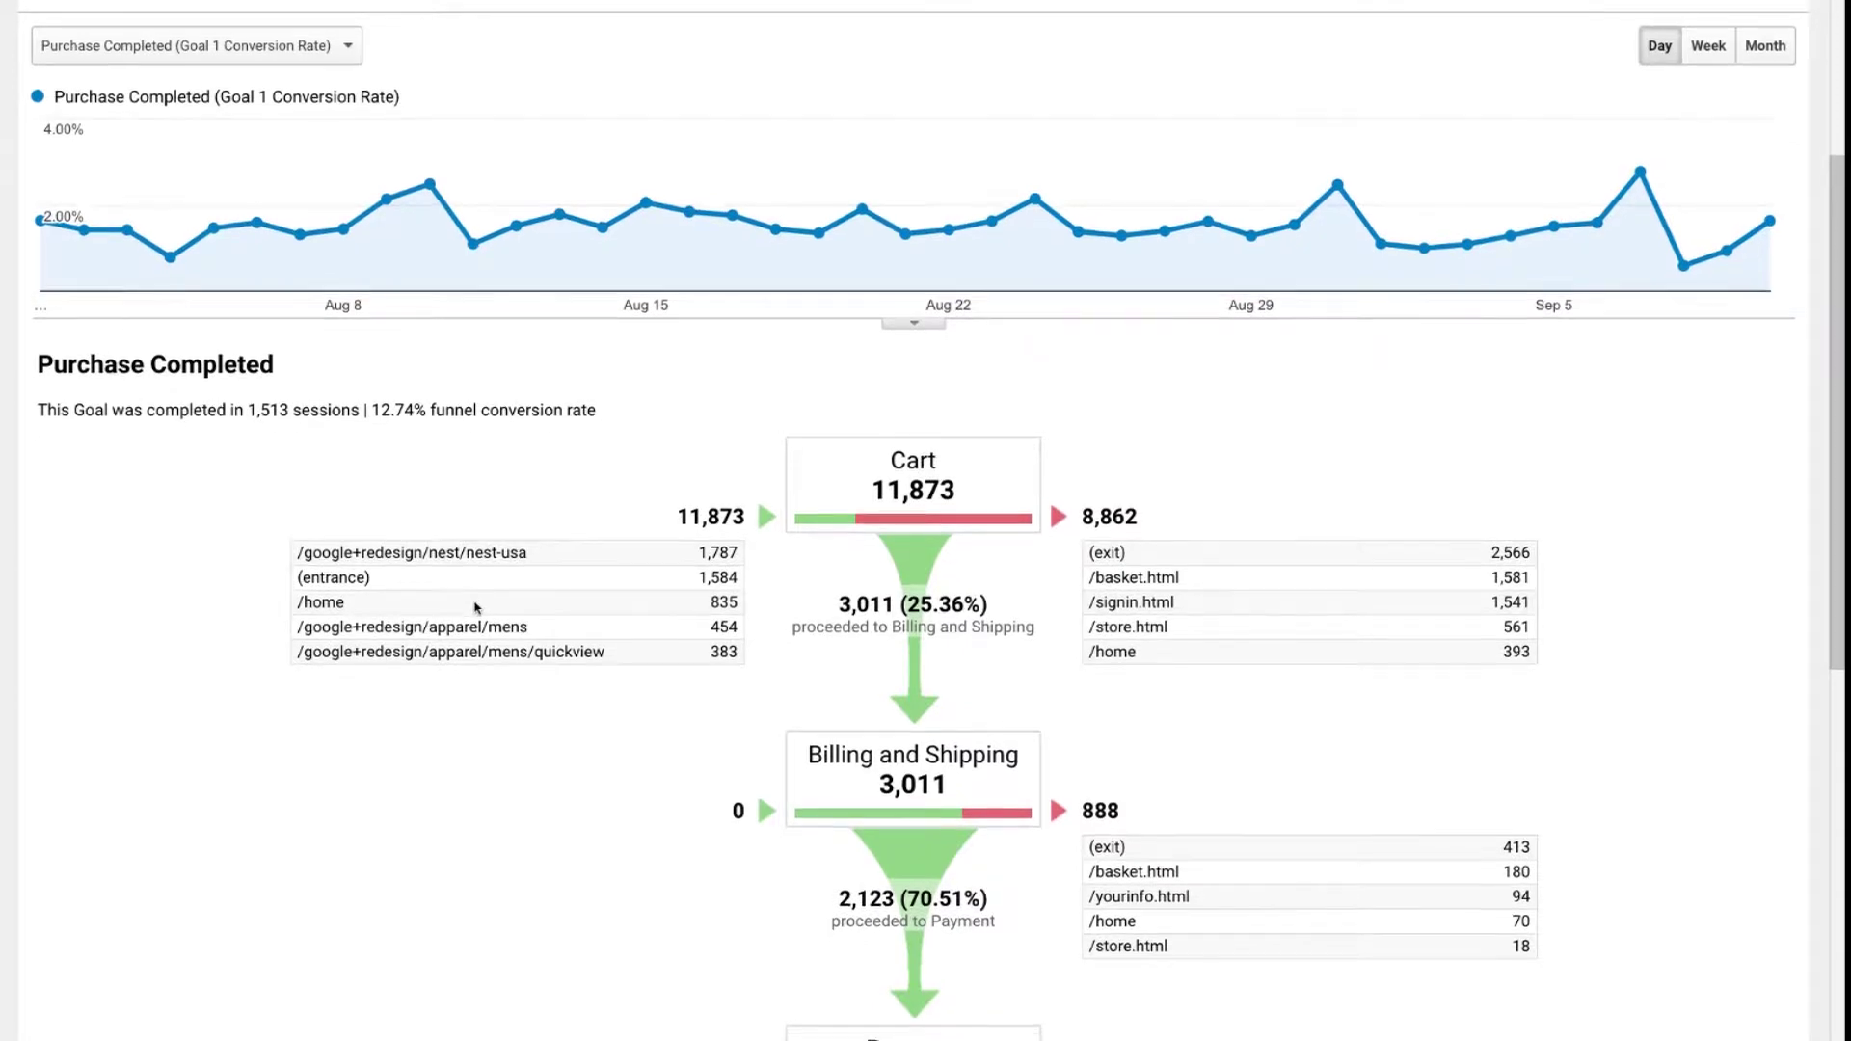
pyautogui.scroll(-4, 474, 603)
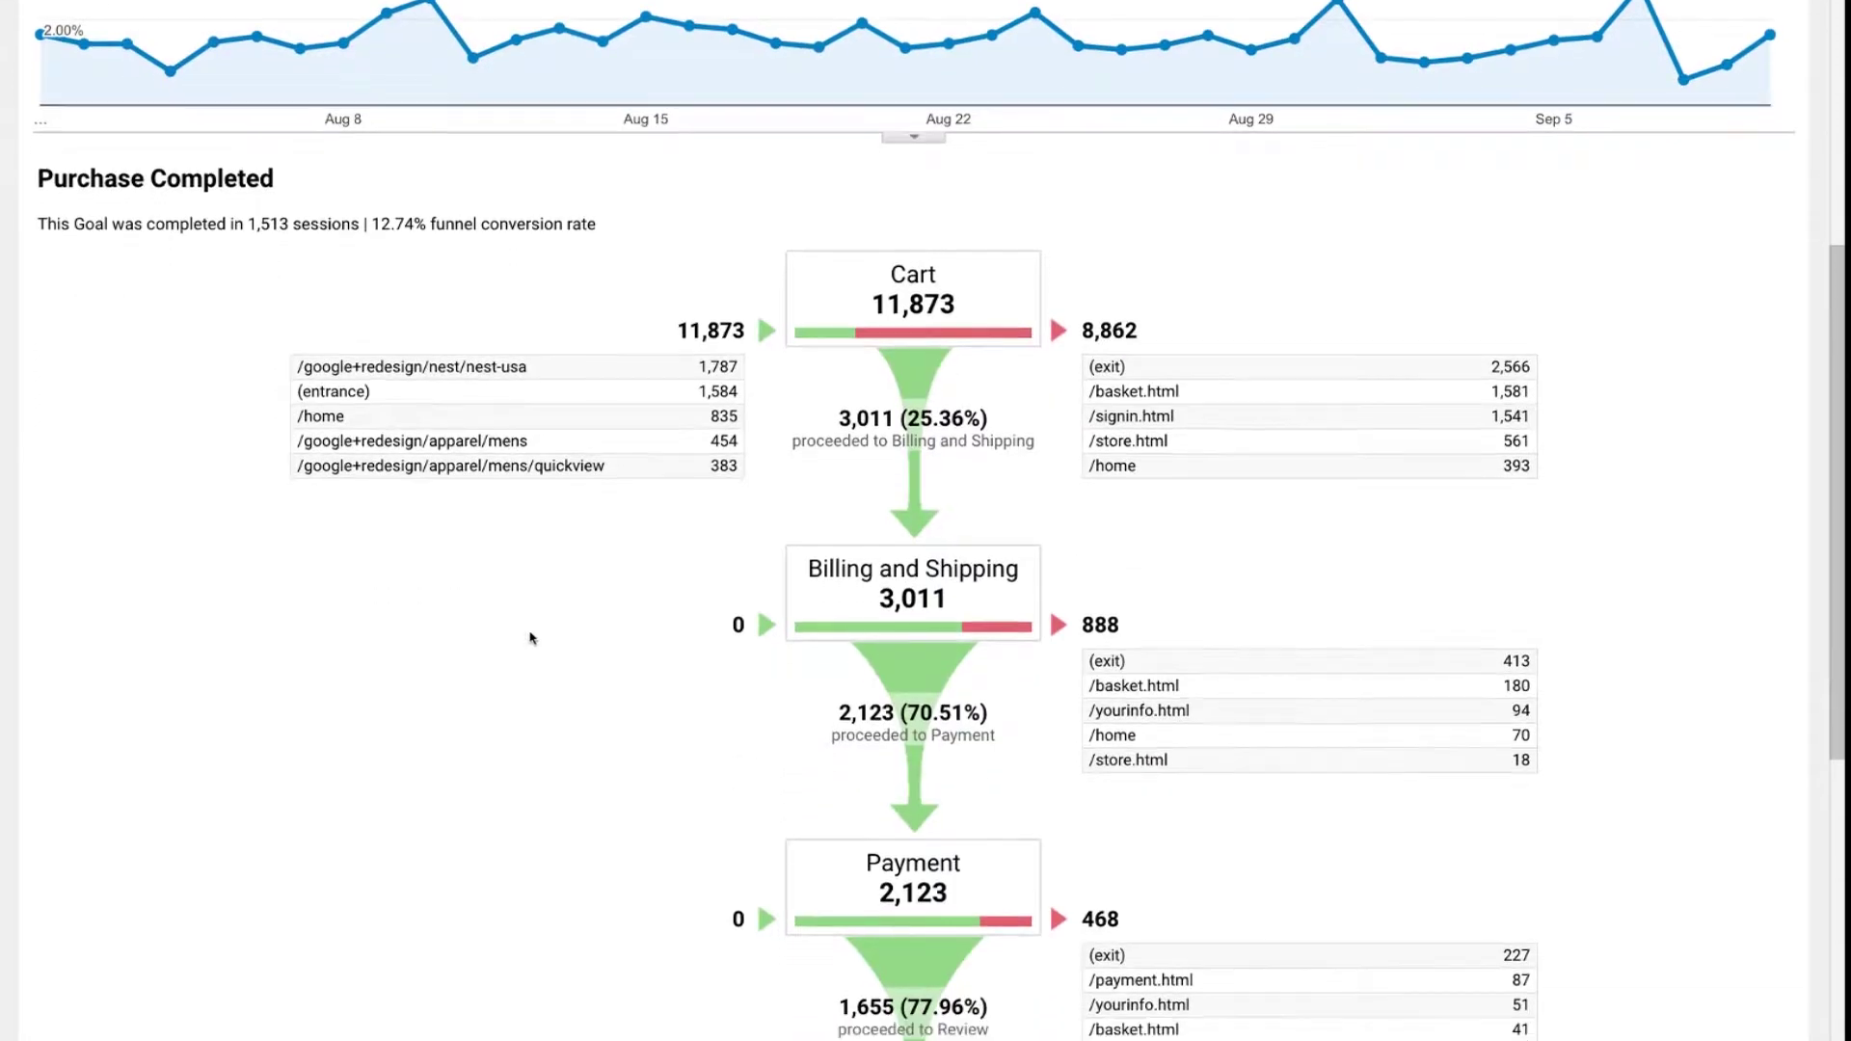
pyautogui.scroll(-2, 564, 607)
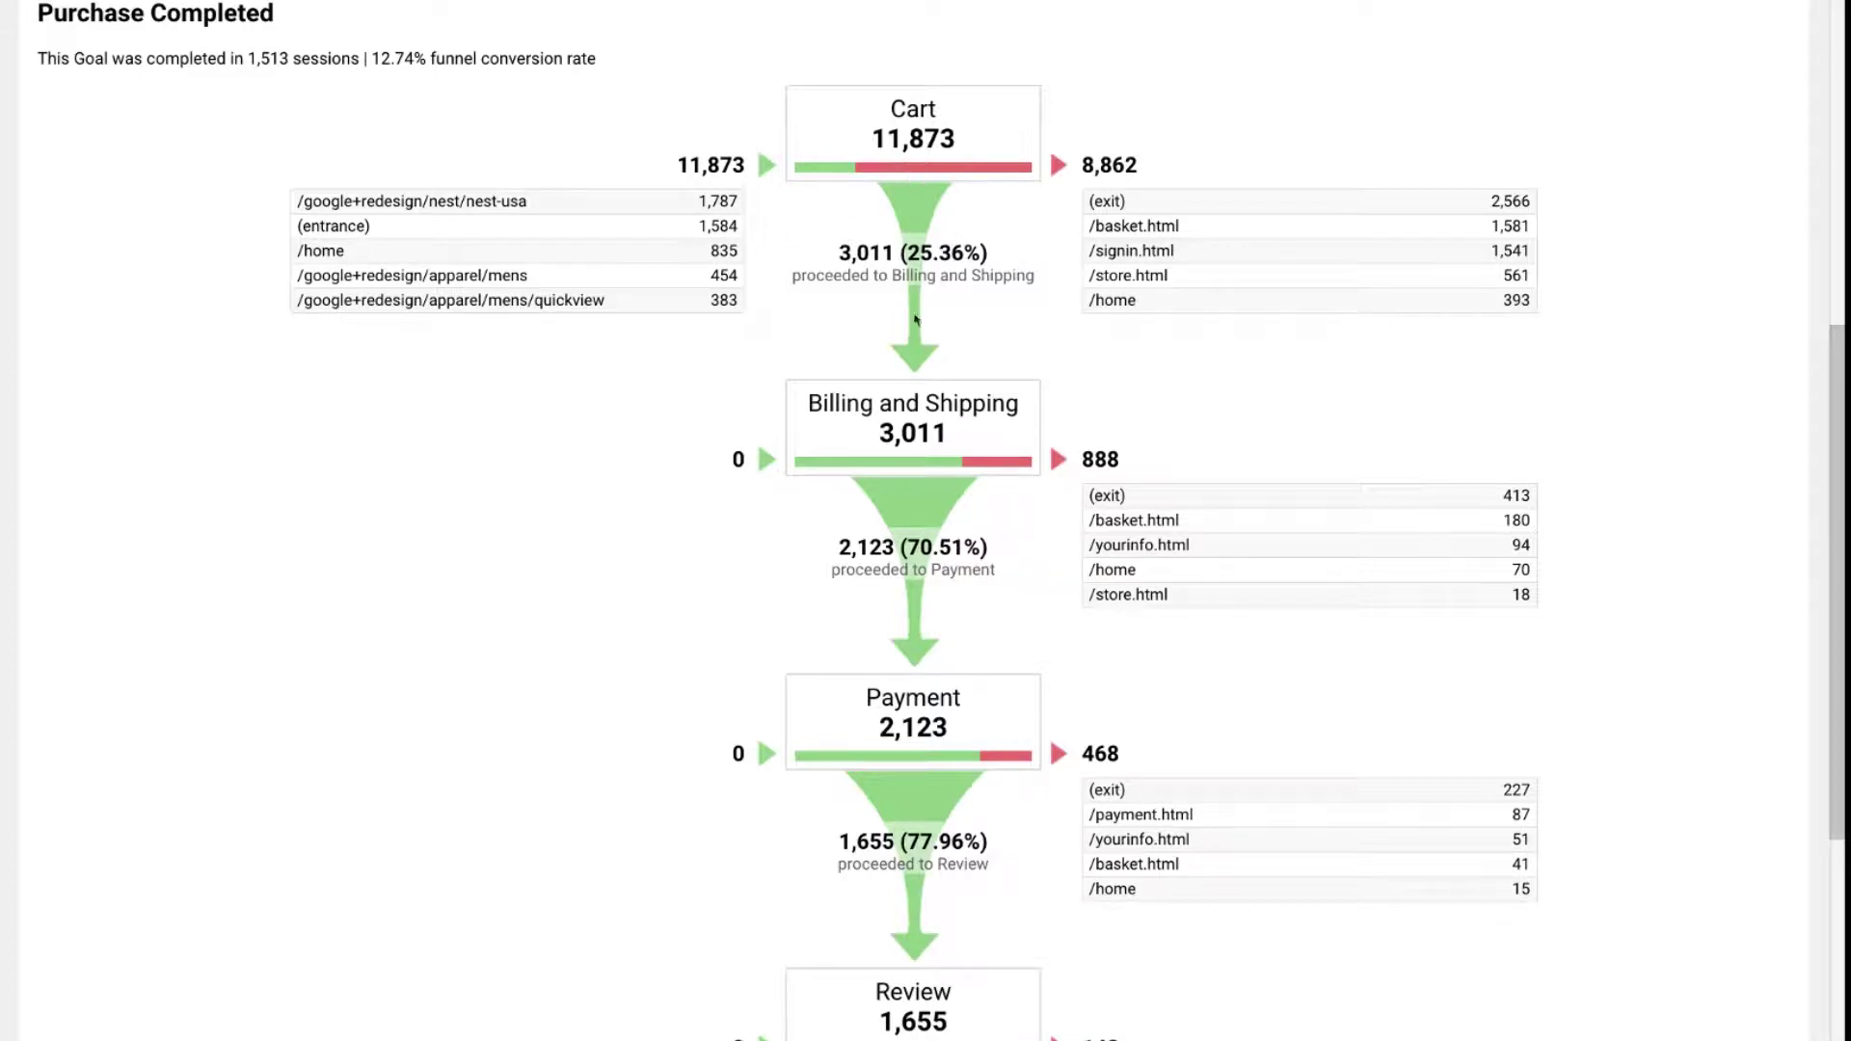
pyautogui.scroll(-2, 942, 453)
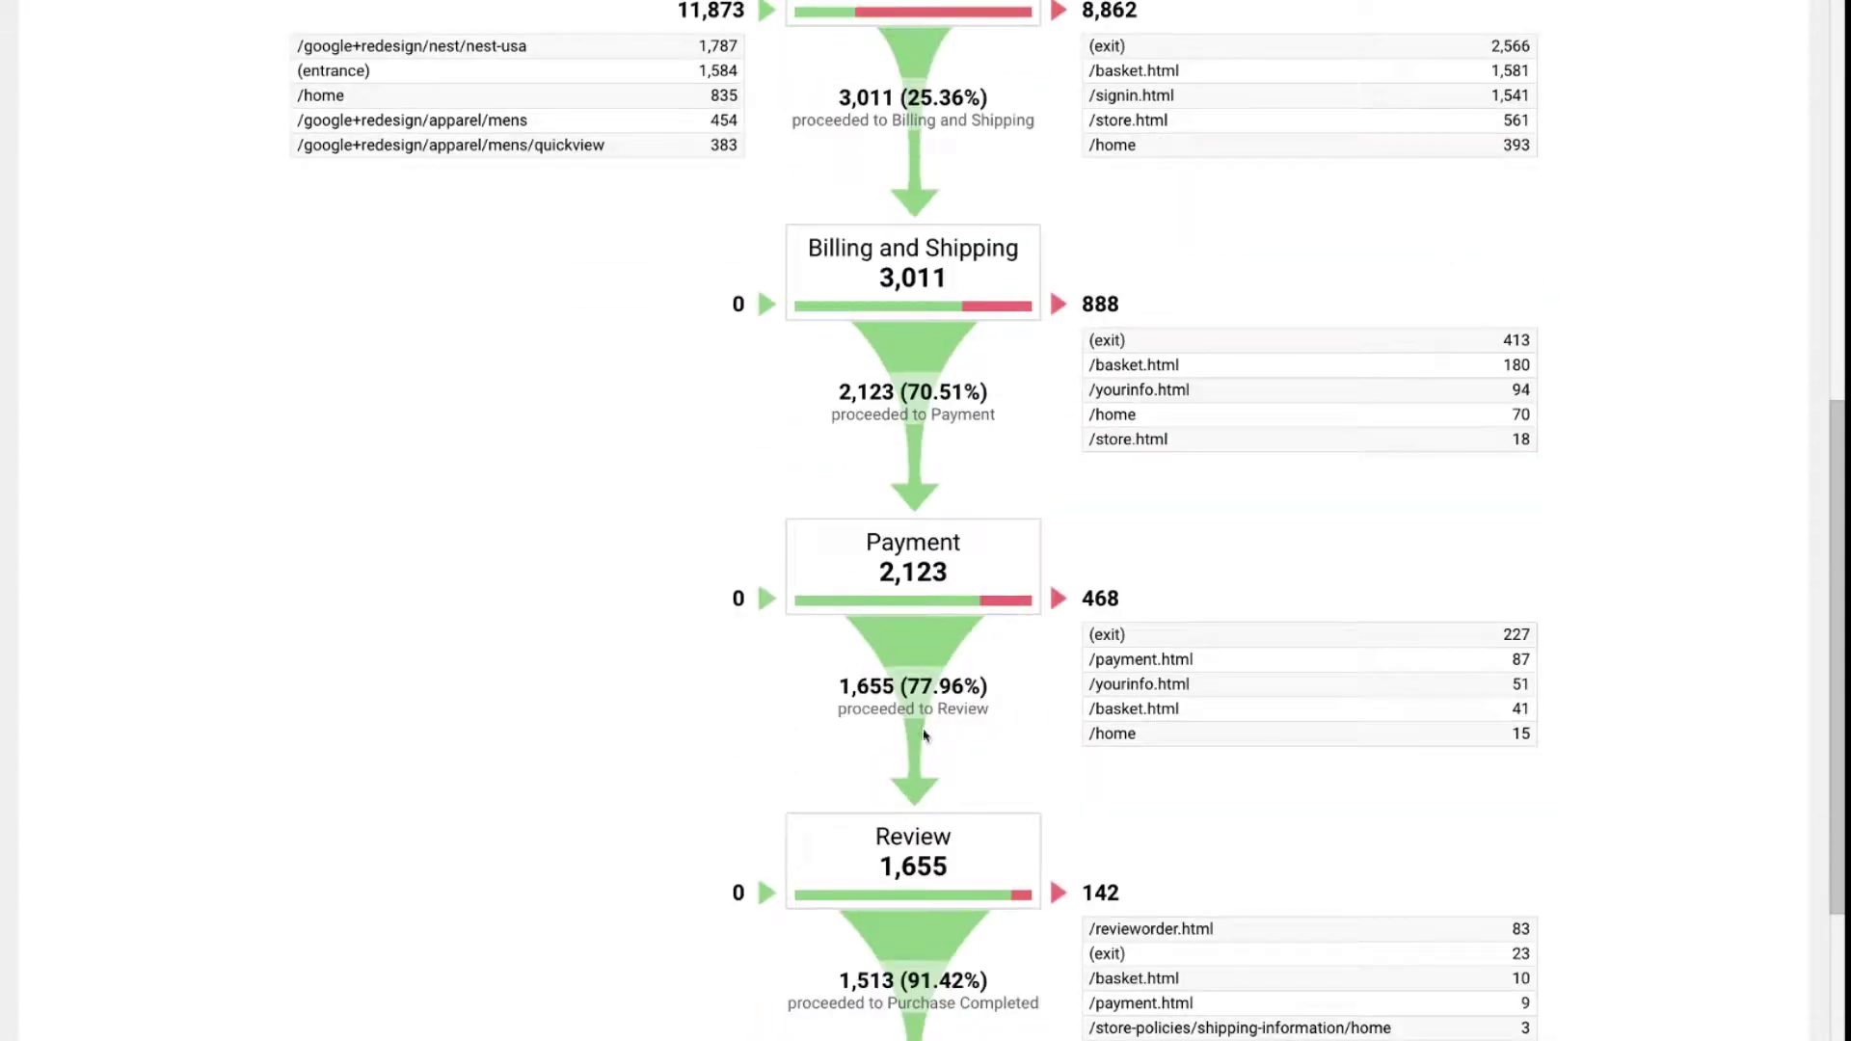
pyautogui.scroll(-3, 921, 786)
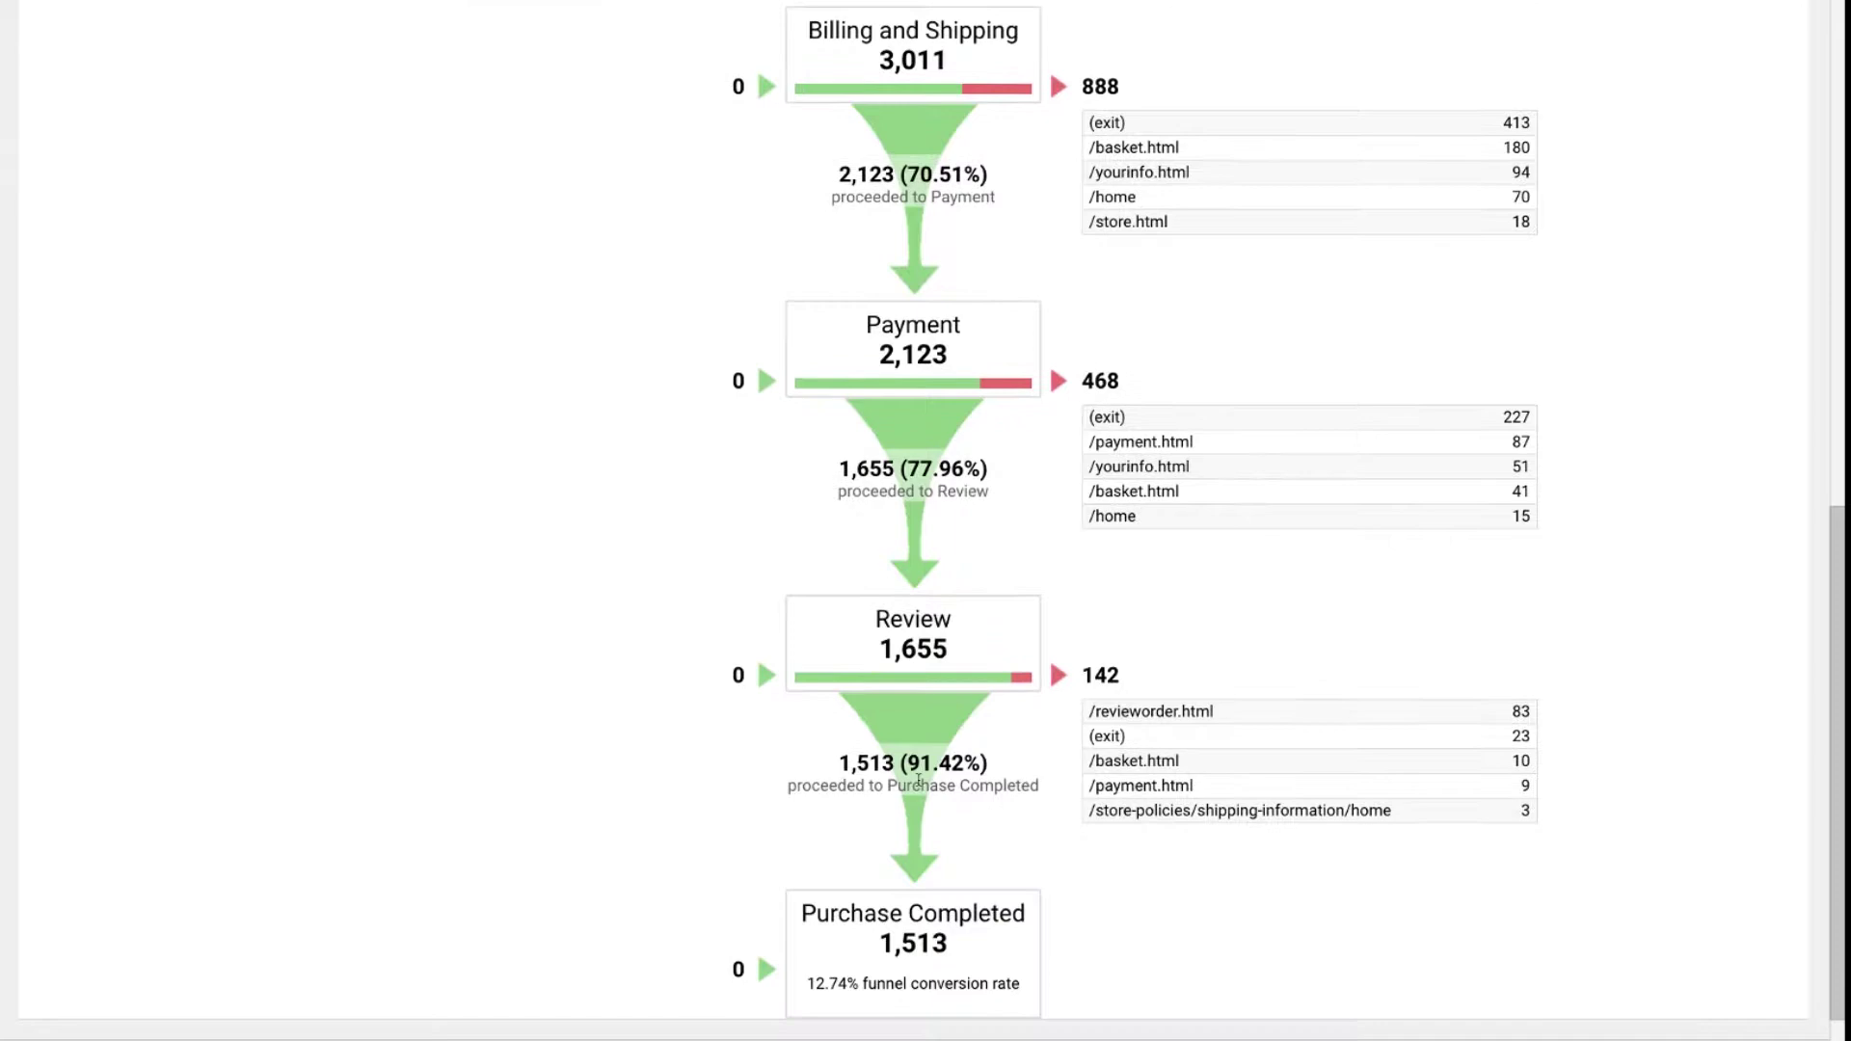
pyautogui.scroll(5, 906, 891)
pyautogui.scroll(-6, 906, 892)
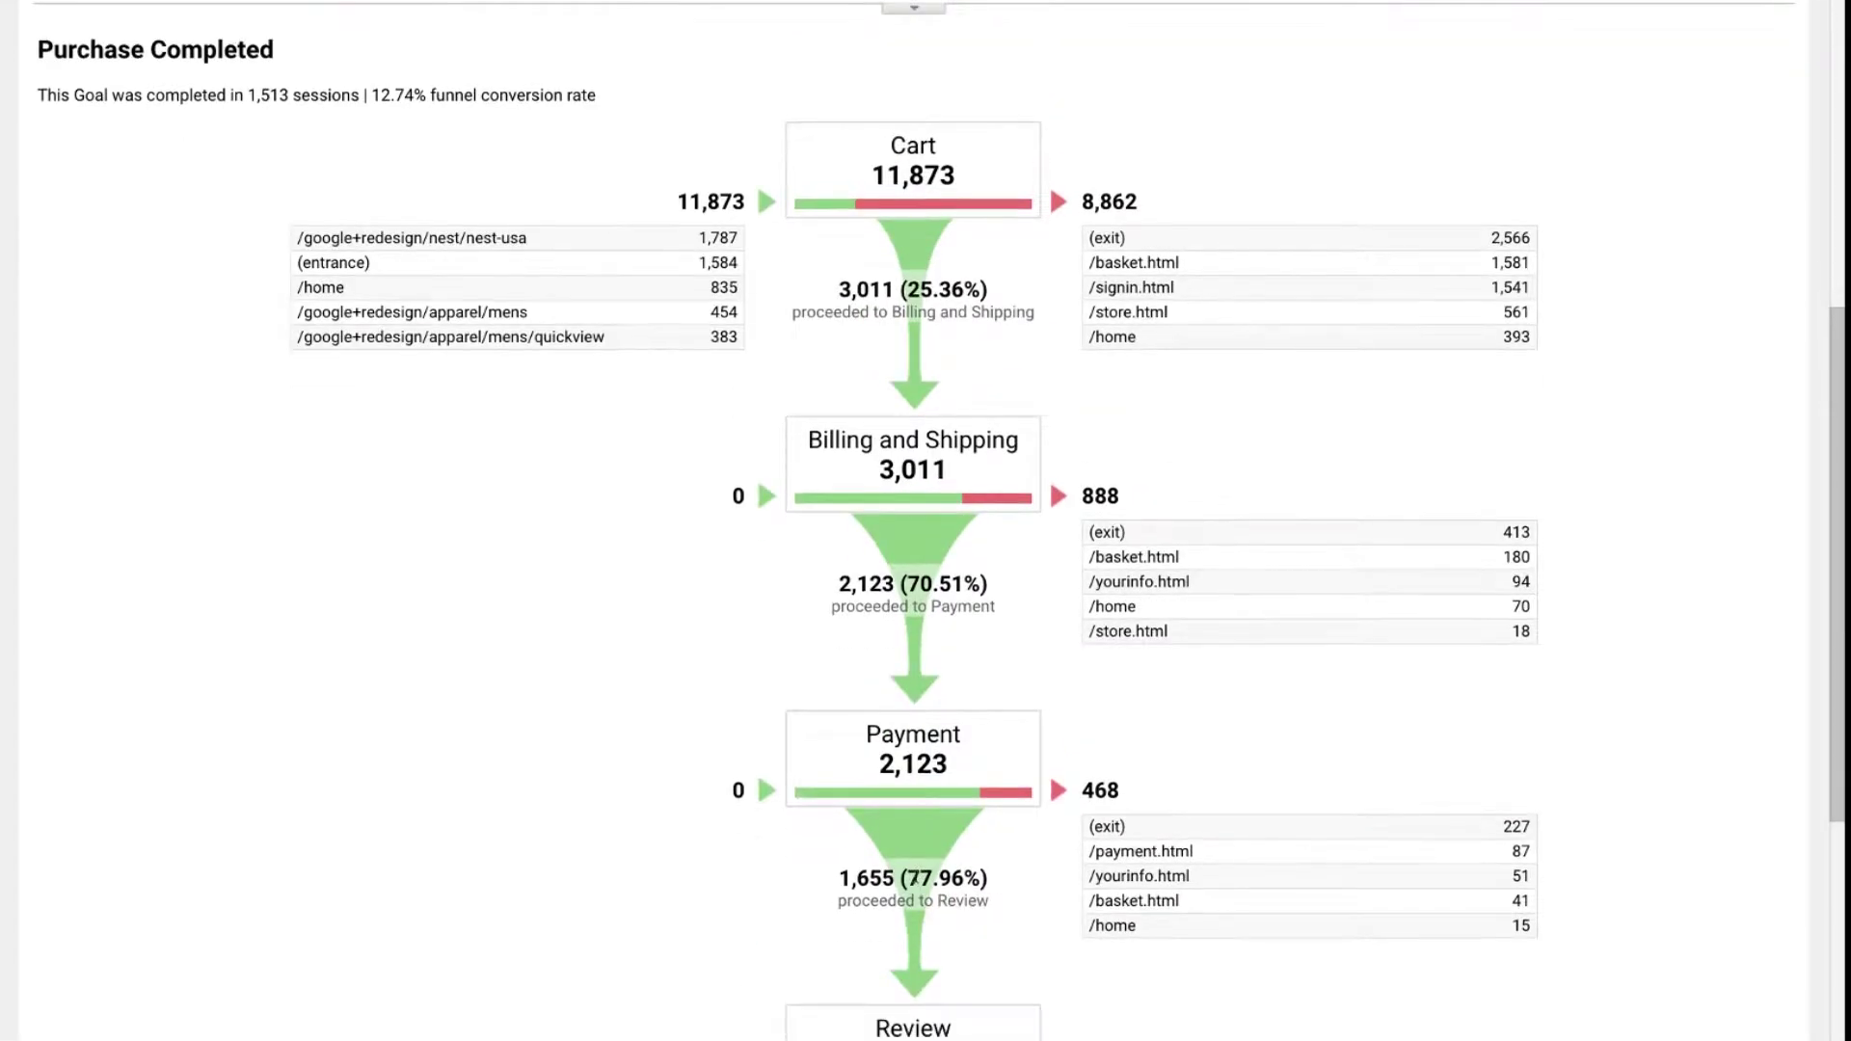
pyautogui.scroll(6, 888, 880)
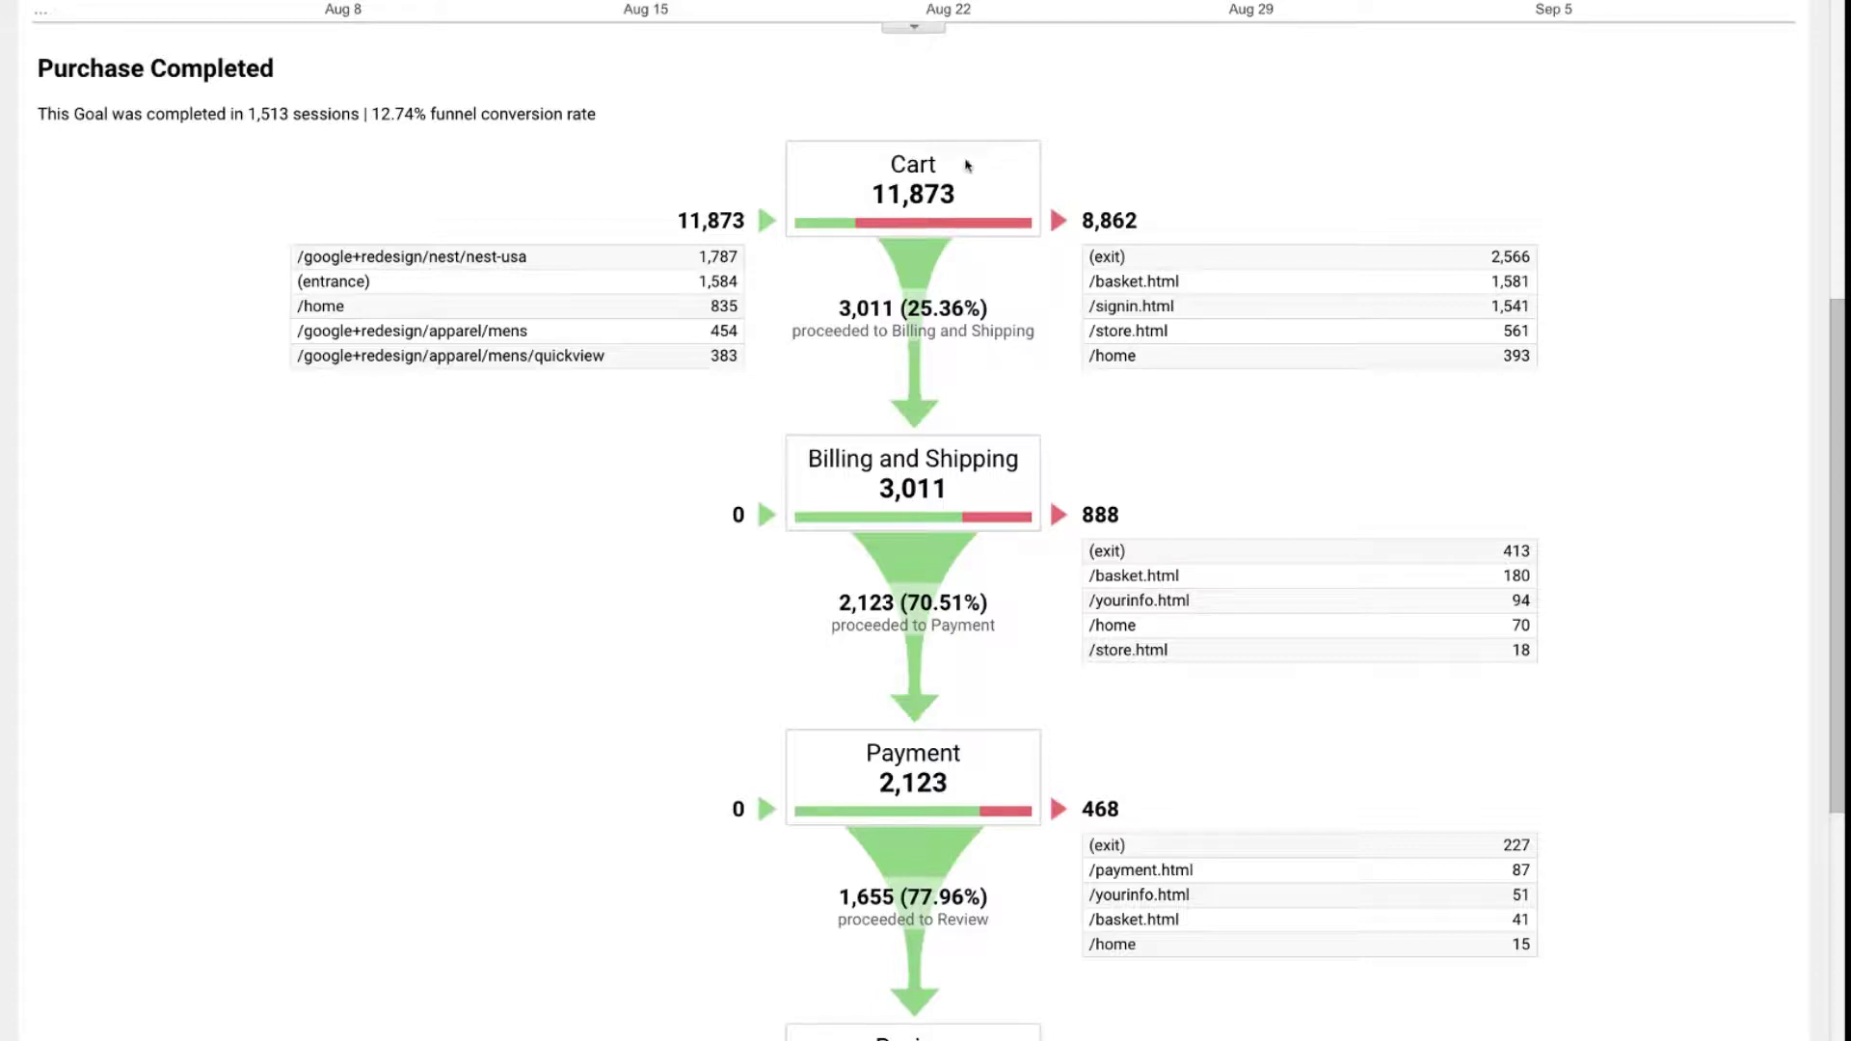
pyautogui.moveTo(874, 194); pyautogui.dragTo(965, 196)
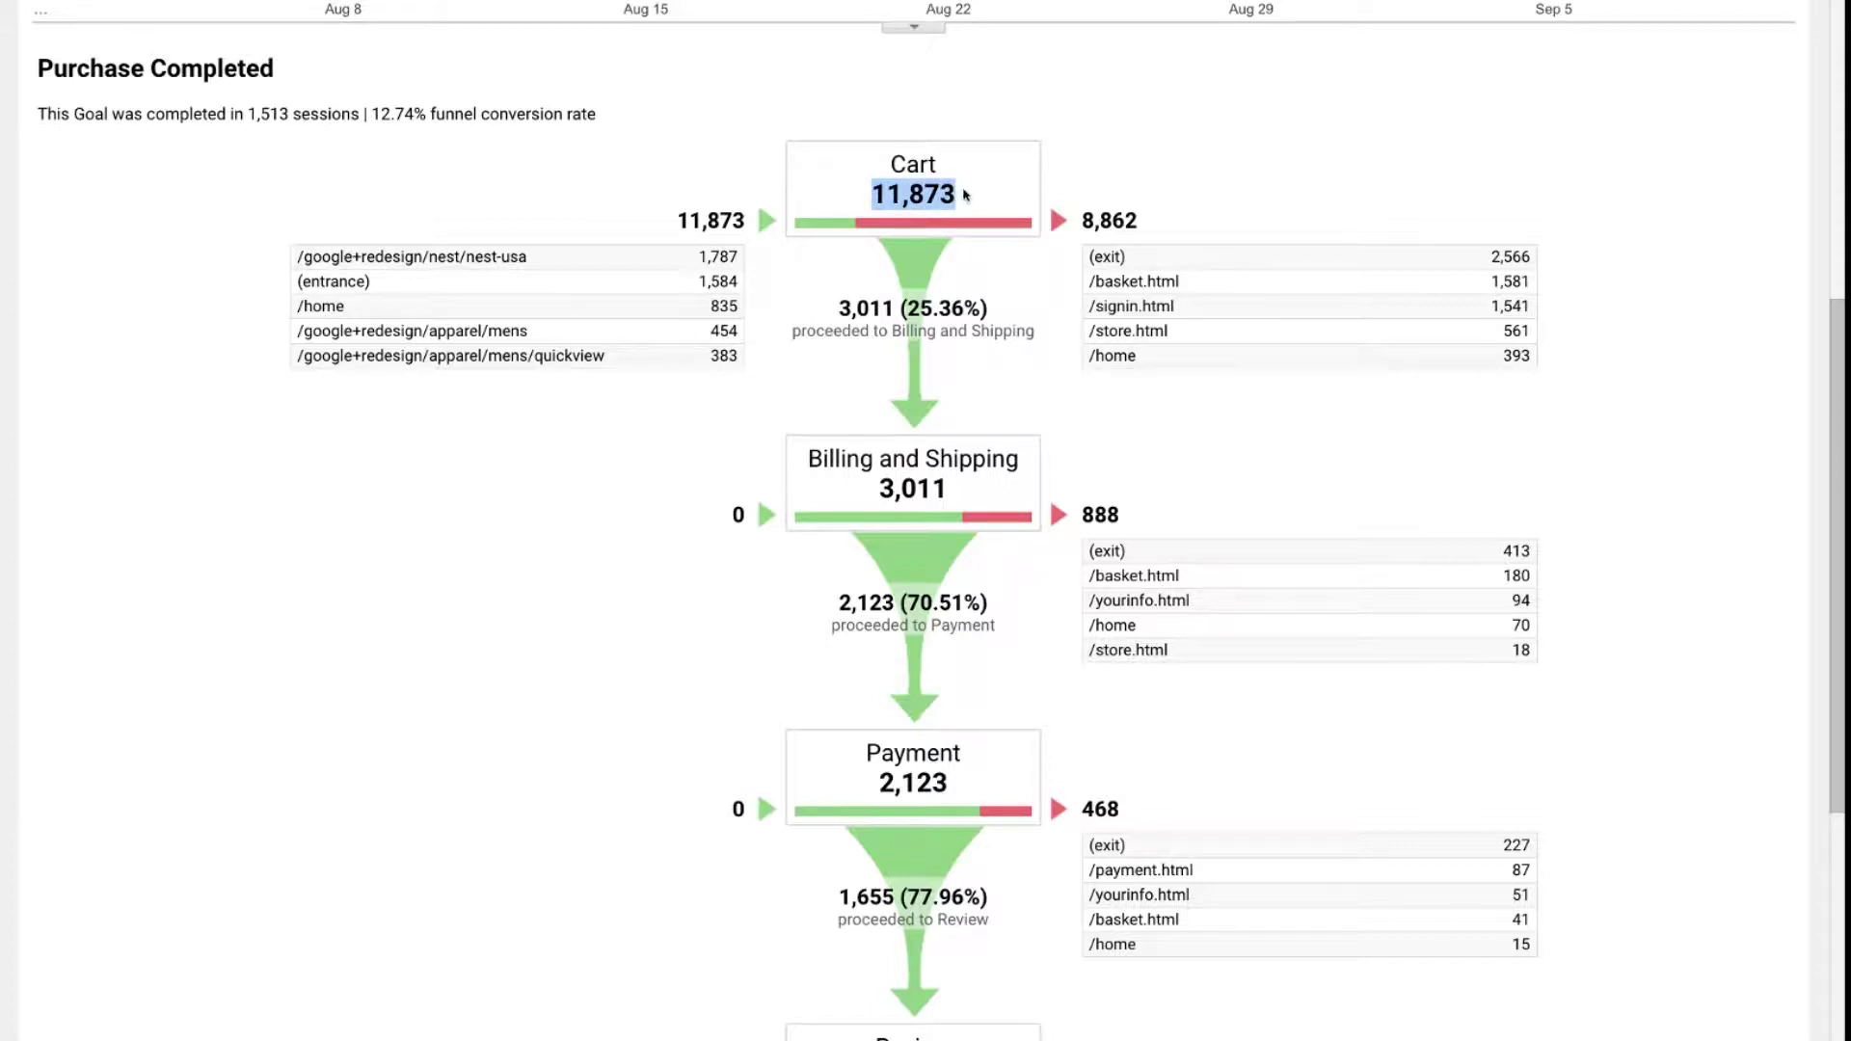
pyautogui.moveTo(1079, 218); pyautogui.dragTo(1144, 220)
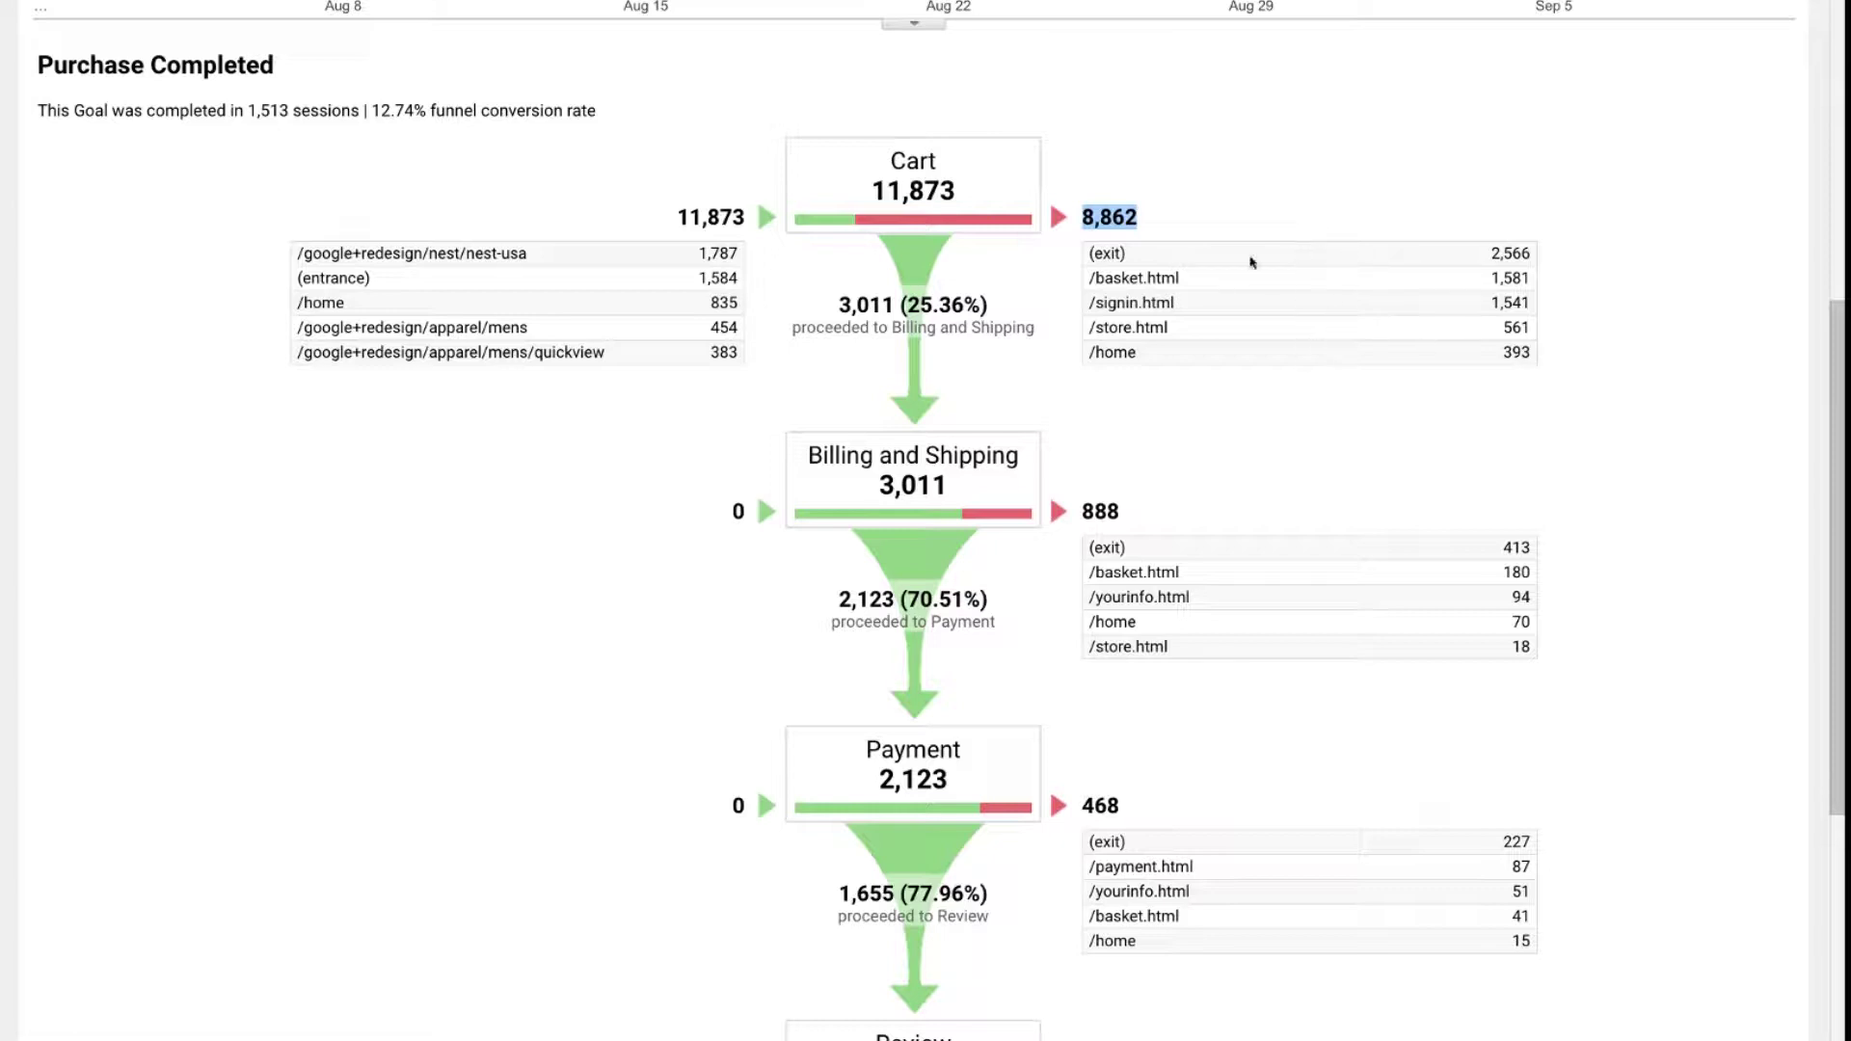
pyautogui.moveTo(959, 198); pyautogui.dragTo(883, 198)
pyautogui.moveTo(880, 485); pyautogui.dragTo(952, 487)
pyautogui.scroll(-1, 937, 459)
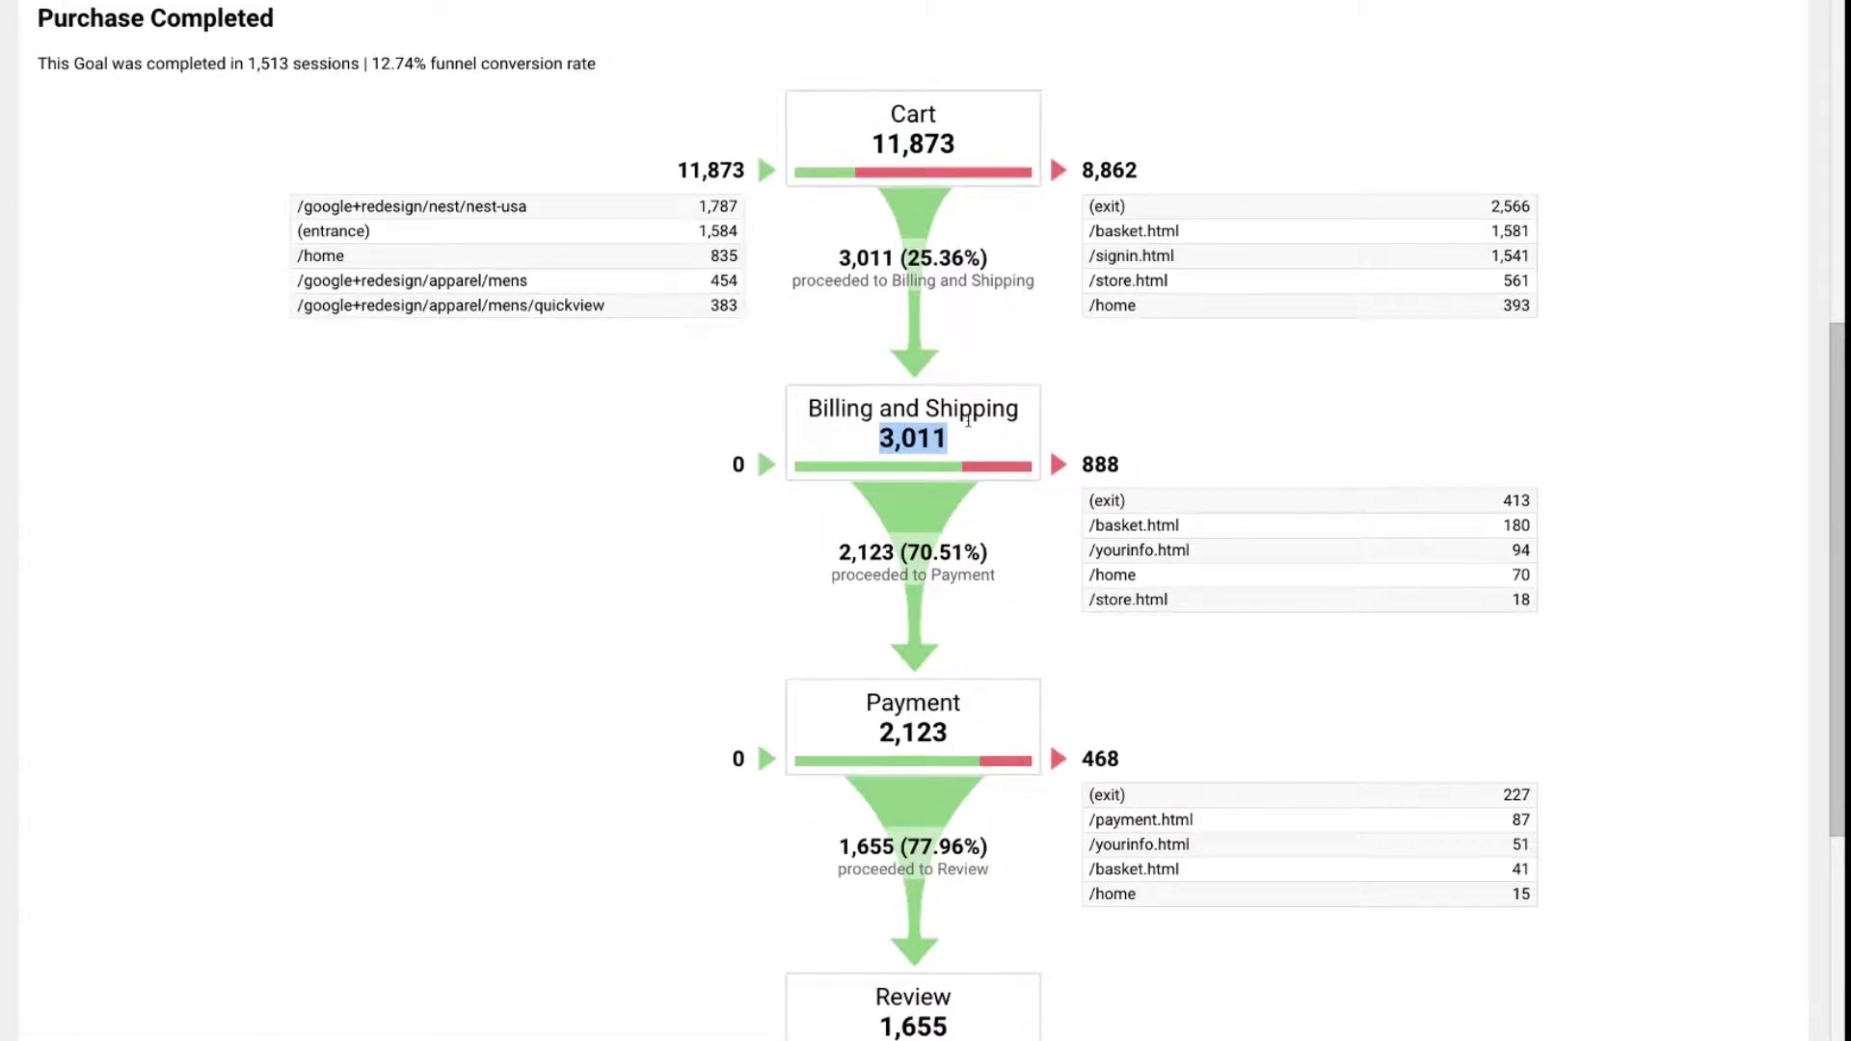
pyautogui.moveTo(906, 256); pyautogui.dragTo(964, 258)
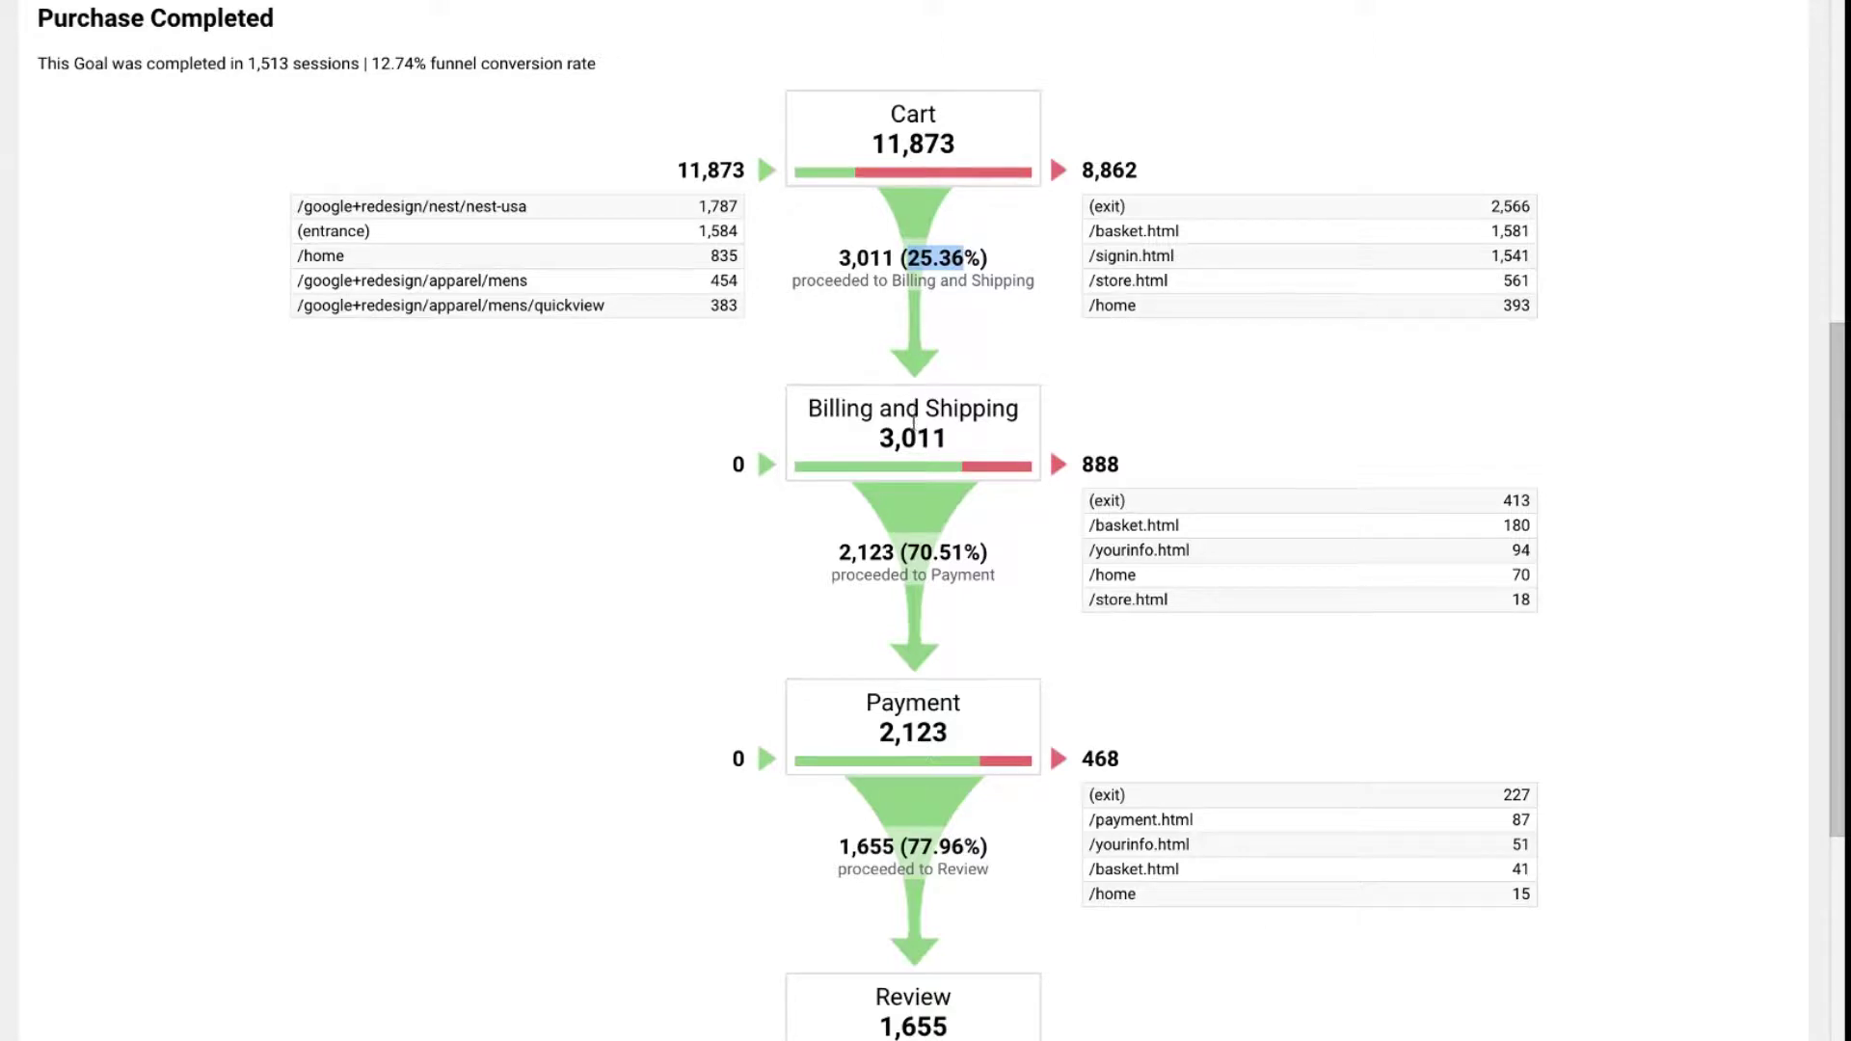
pyautogui.scroll(-2, 914, 424)
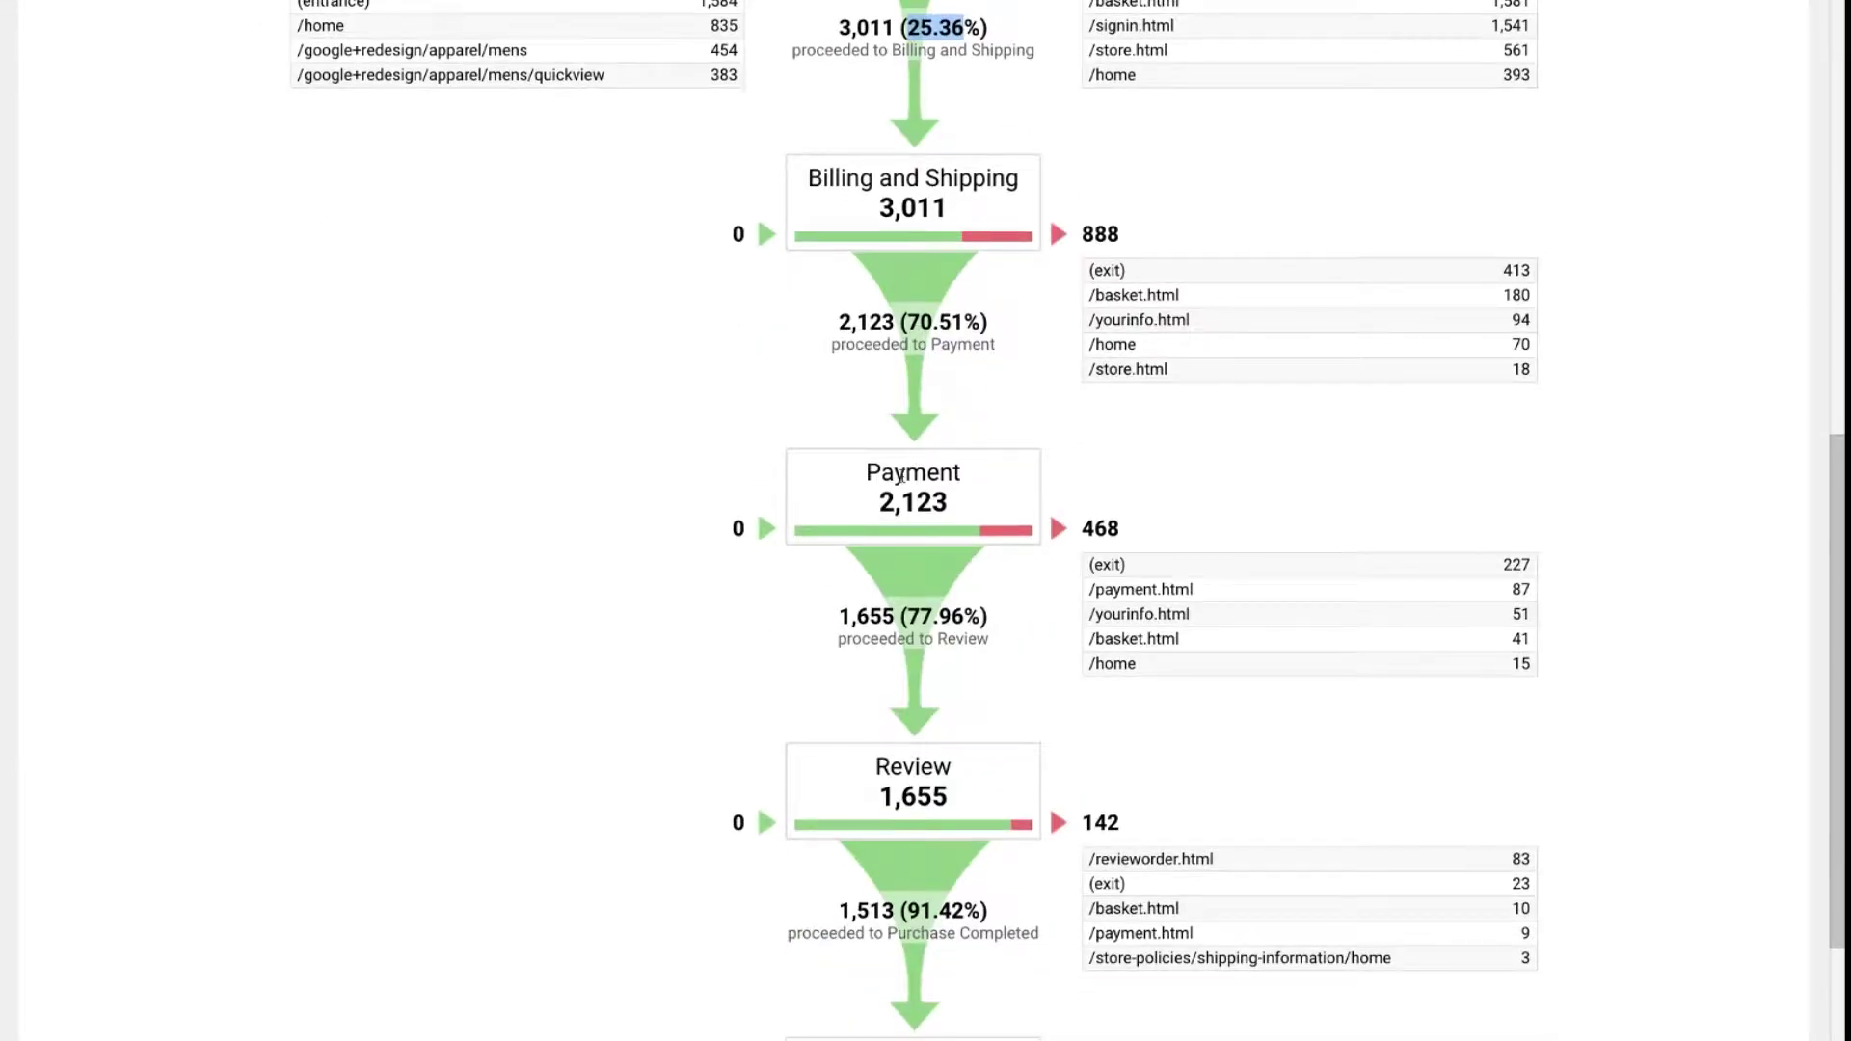
pyautogui.scroll(-1, 901, 501)
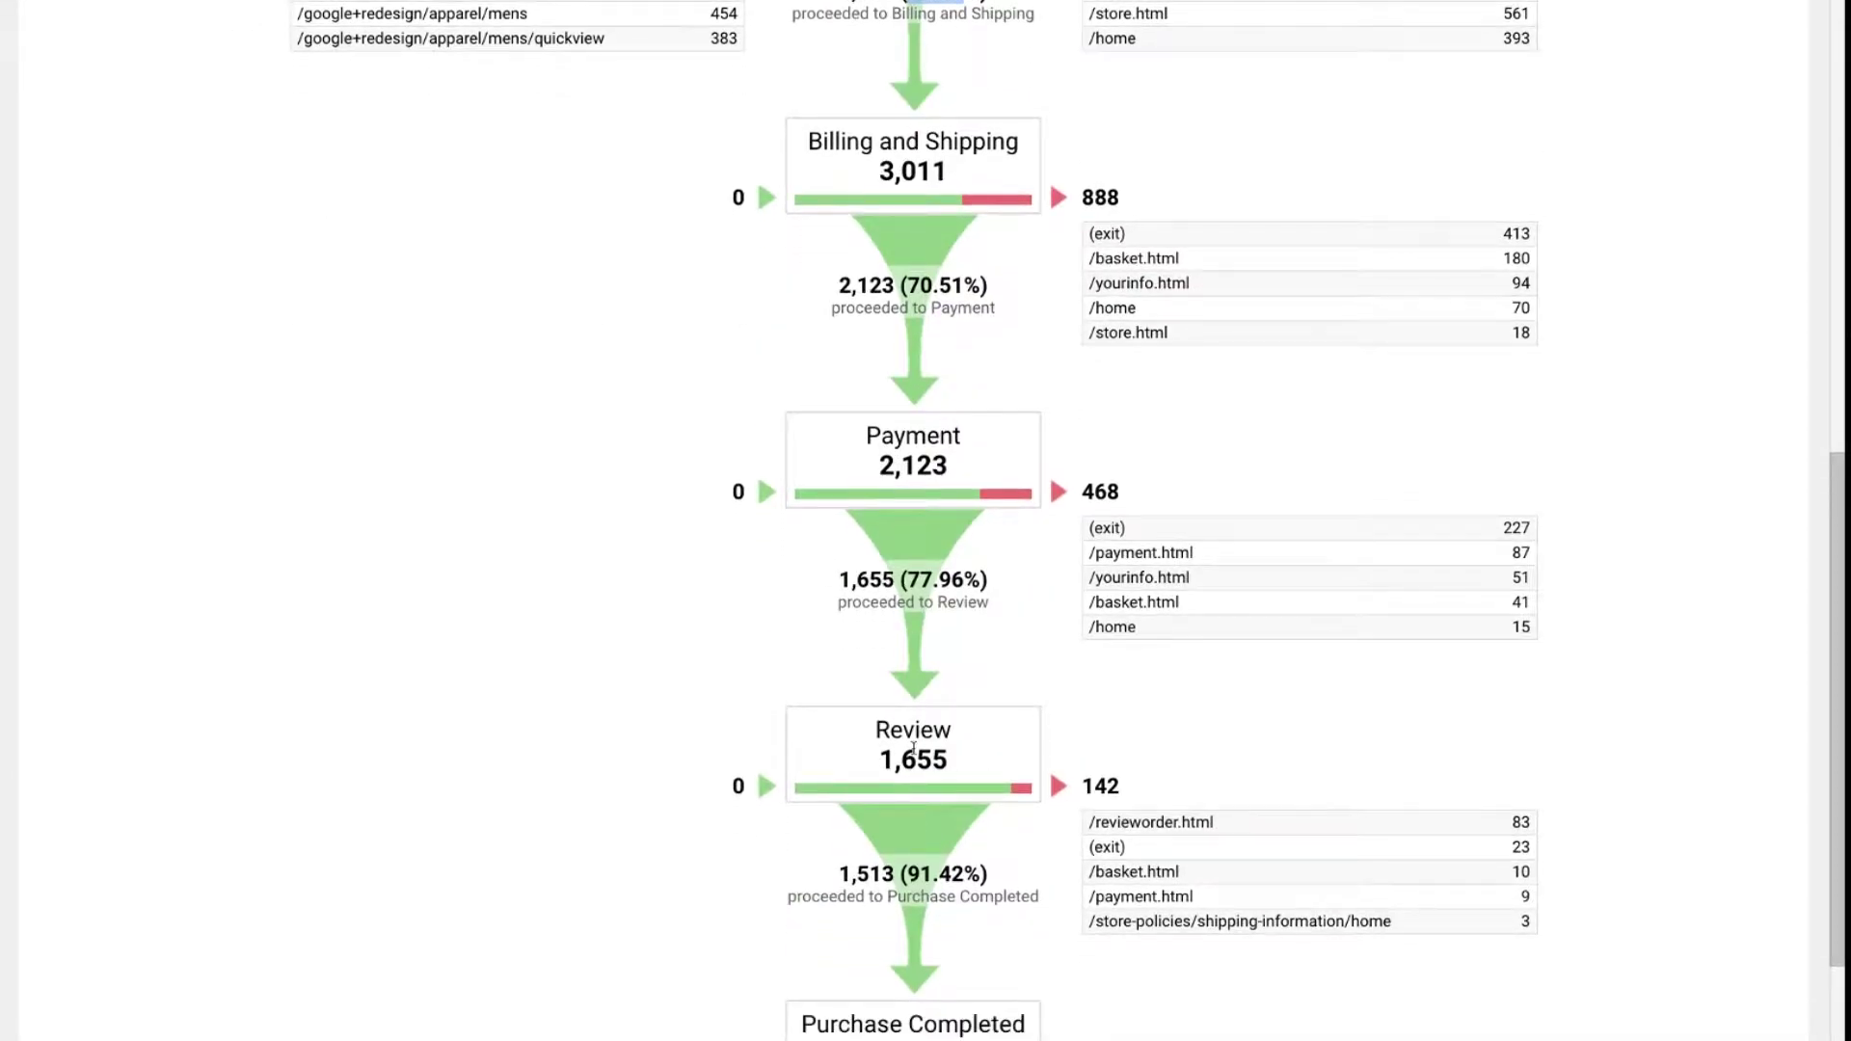
pyautogui.scroll(-2, 913, 748)
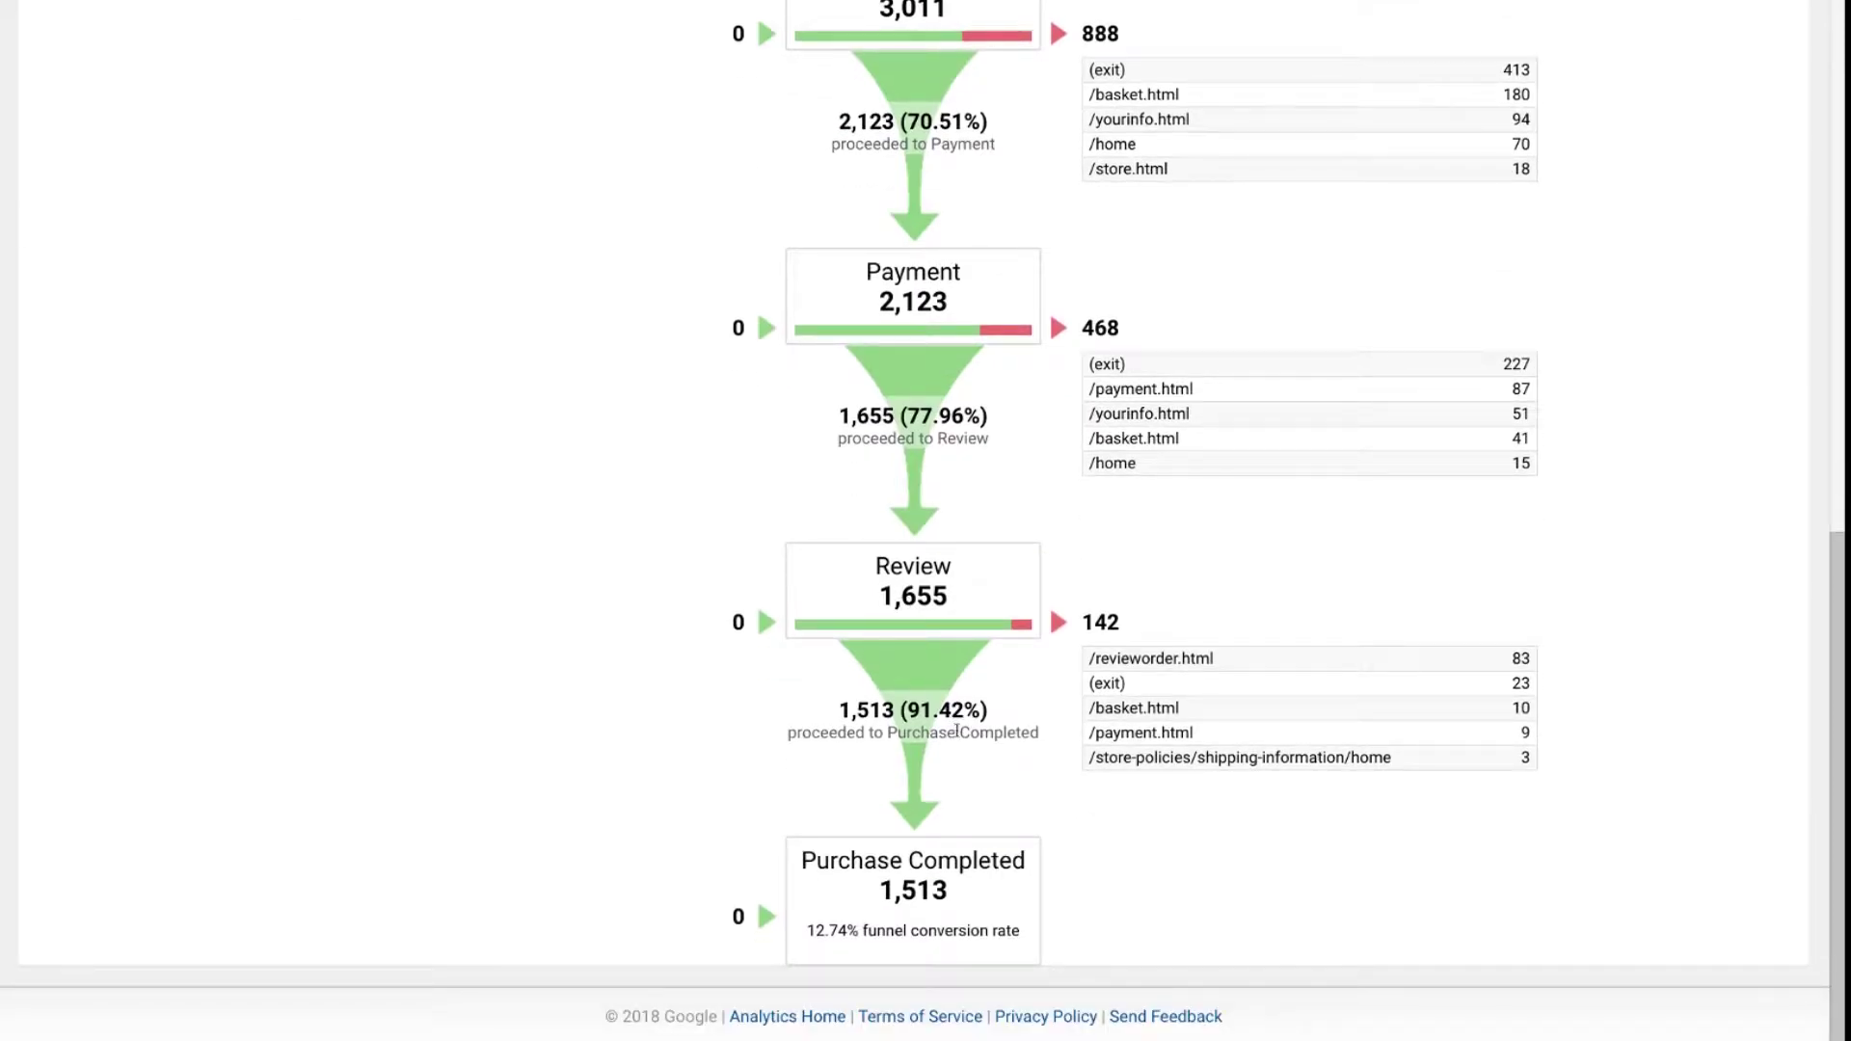
pyautogui.moveTo(880, 902); pyautogui.dragTo(968, 903)
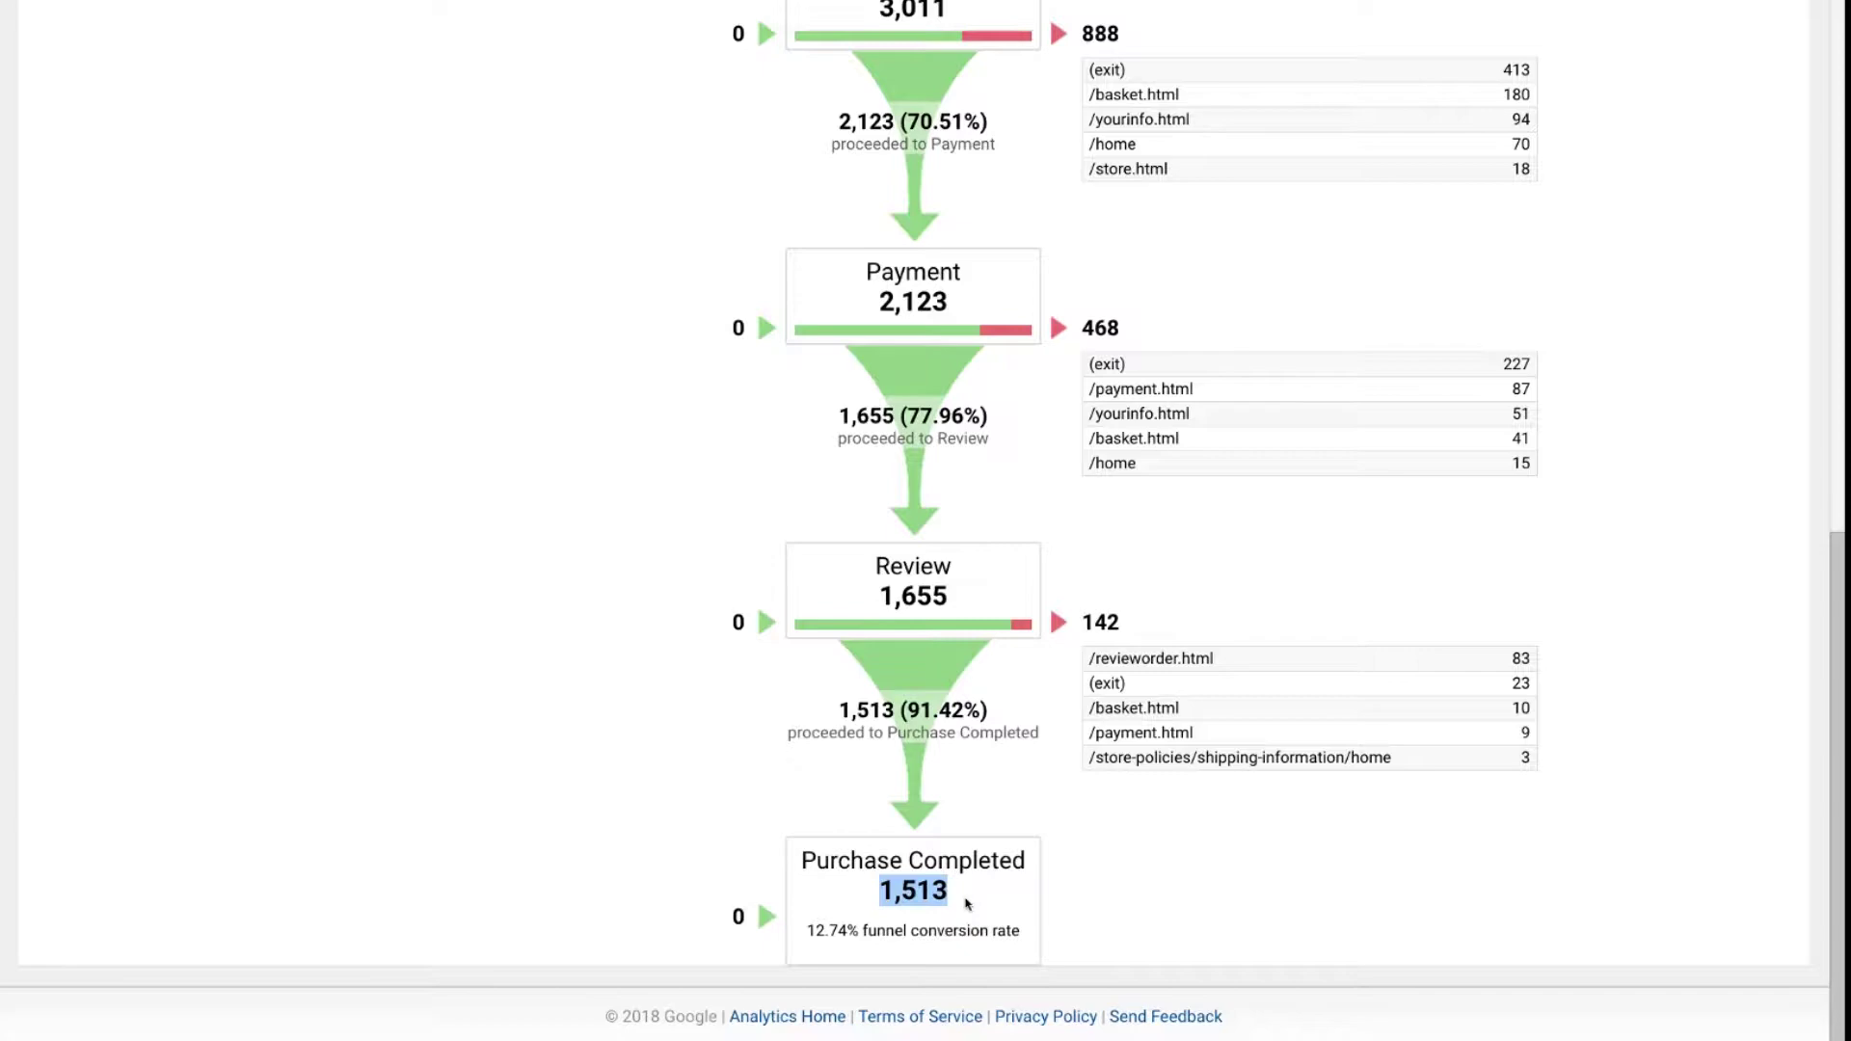
pyautogui.moveTo(808, 933); pyautogui.dragTo(856, 933)
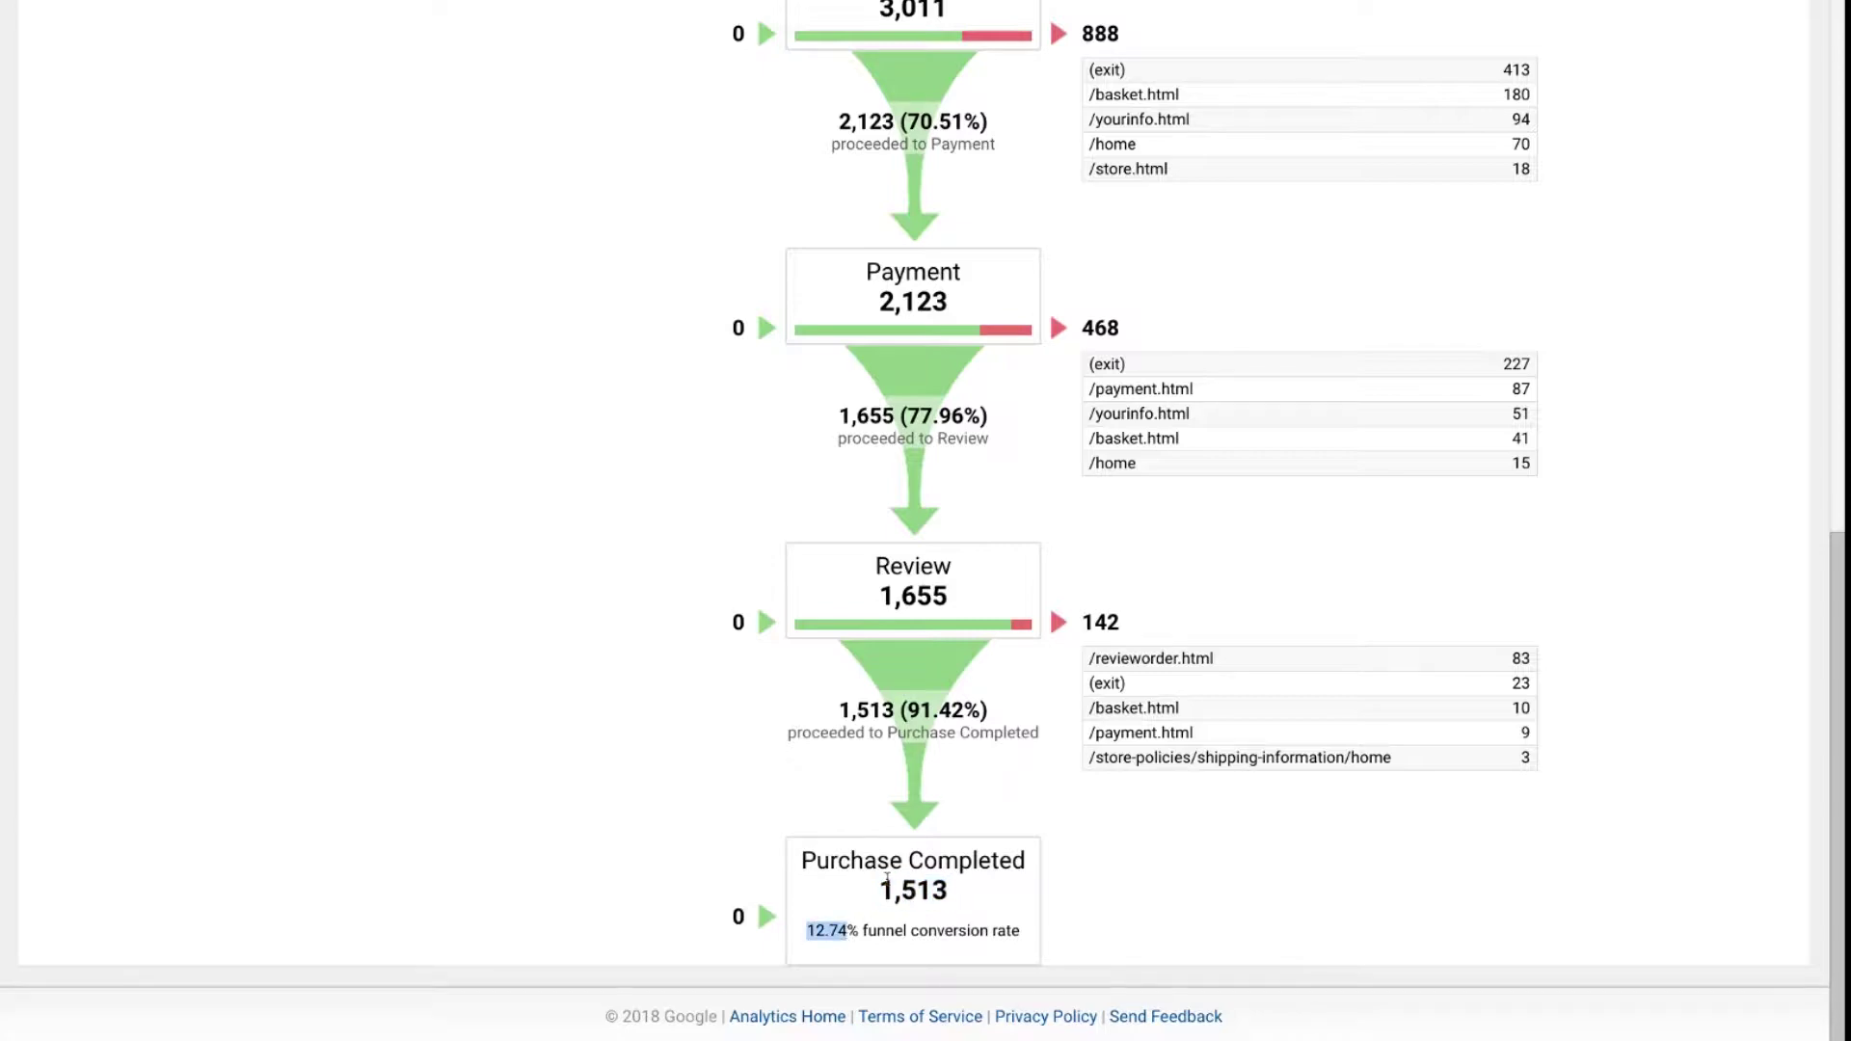
pyautogui.scroll(7, 924, 821)
pyautogui.moveTo(872, 405); pyautogui.dragTo(965, 404)
pyautogui.scroll(1, 968, 408)
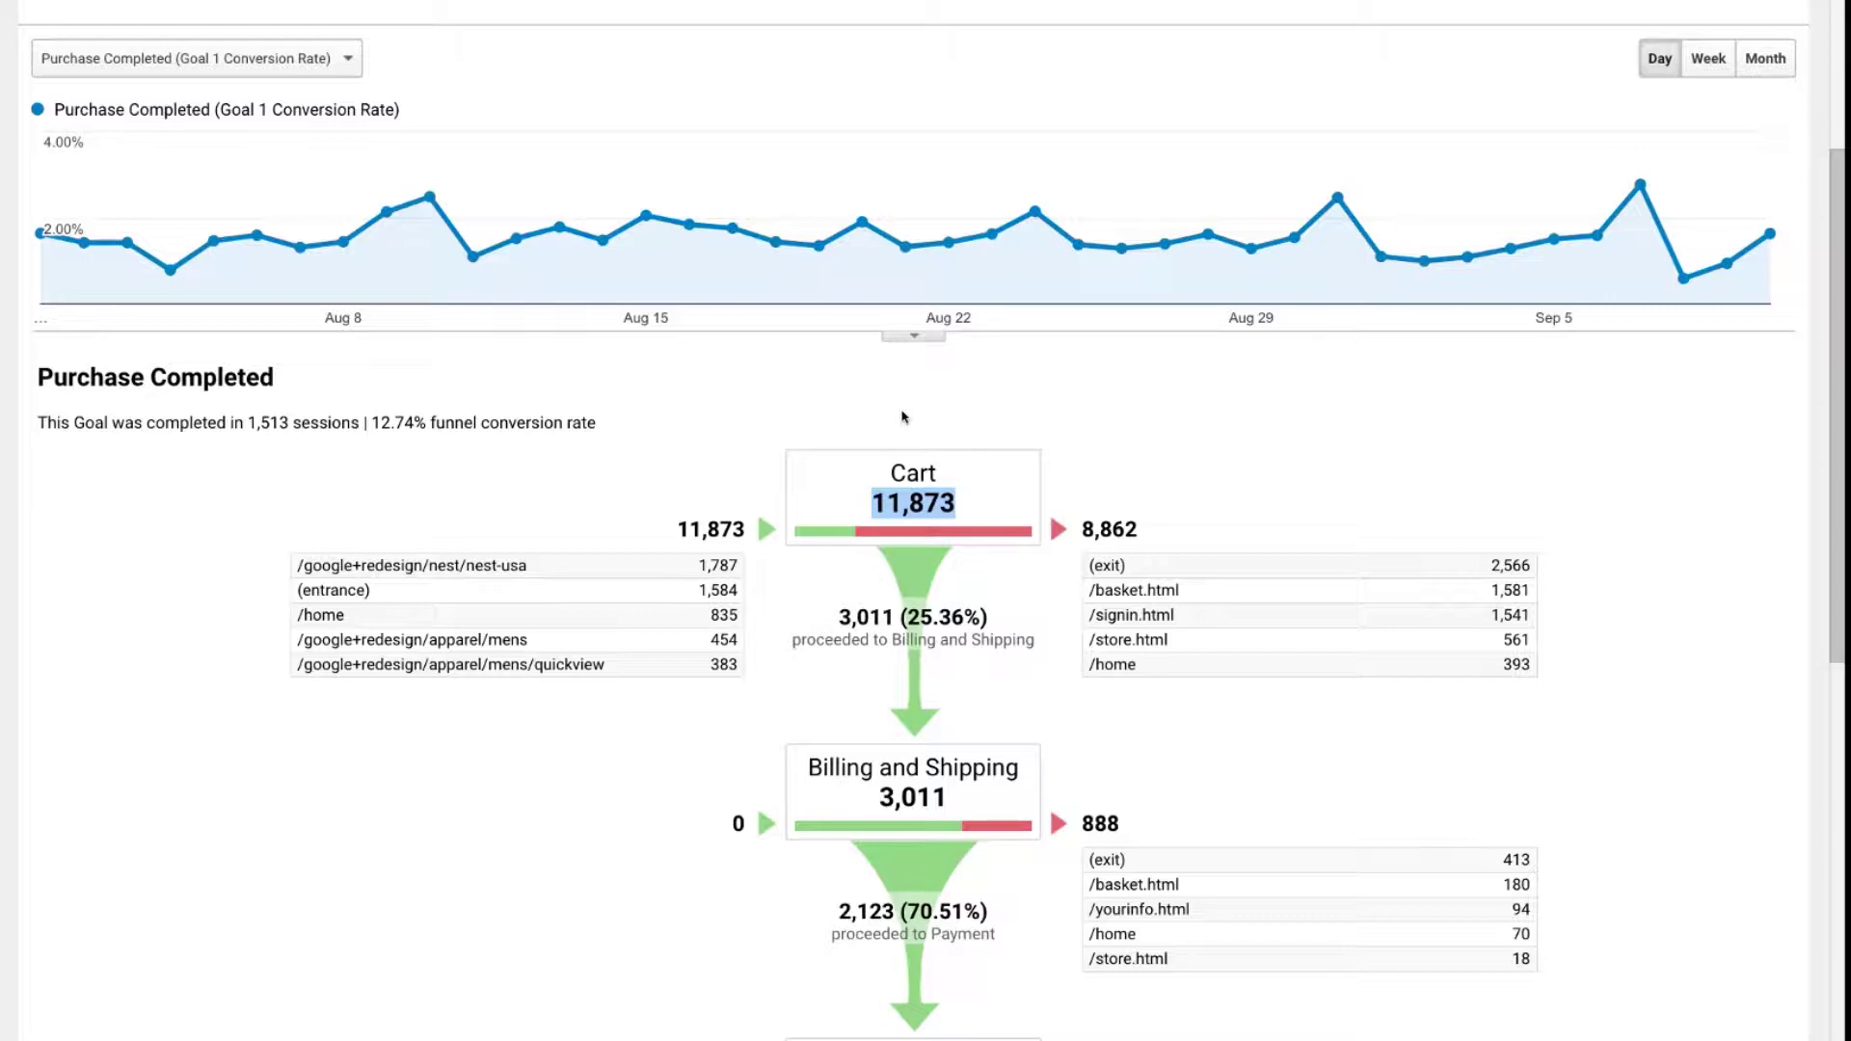
pyautogui.scroll(-5, 904, 416)
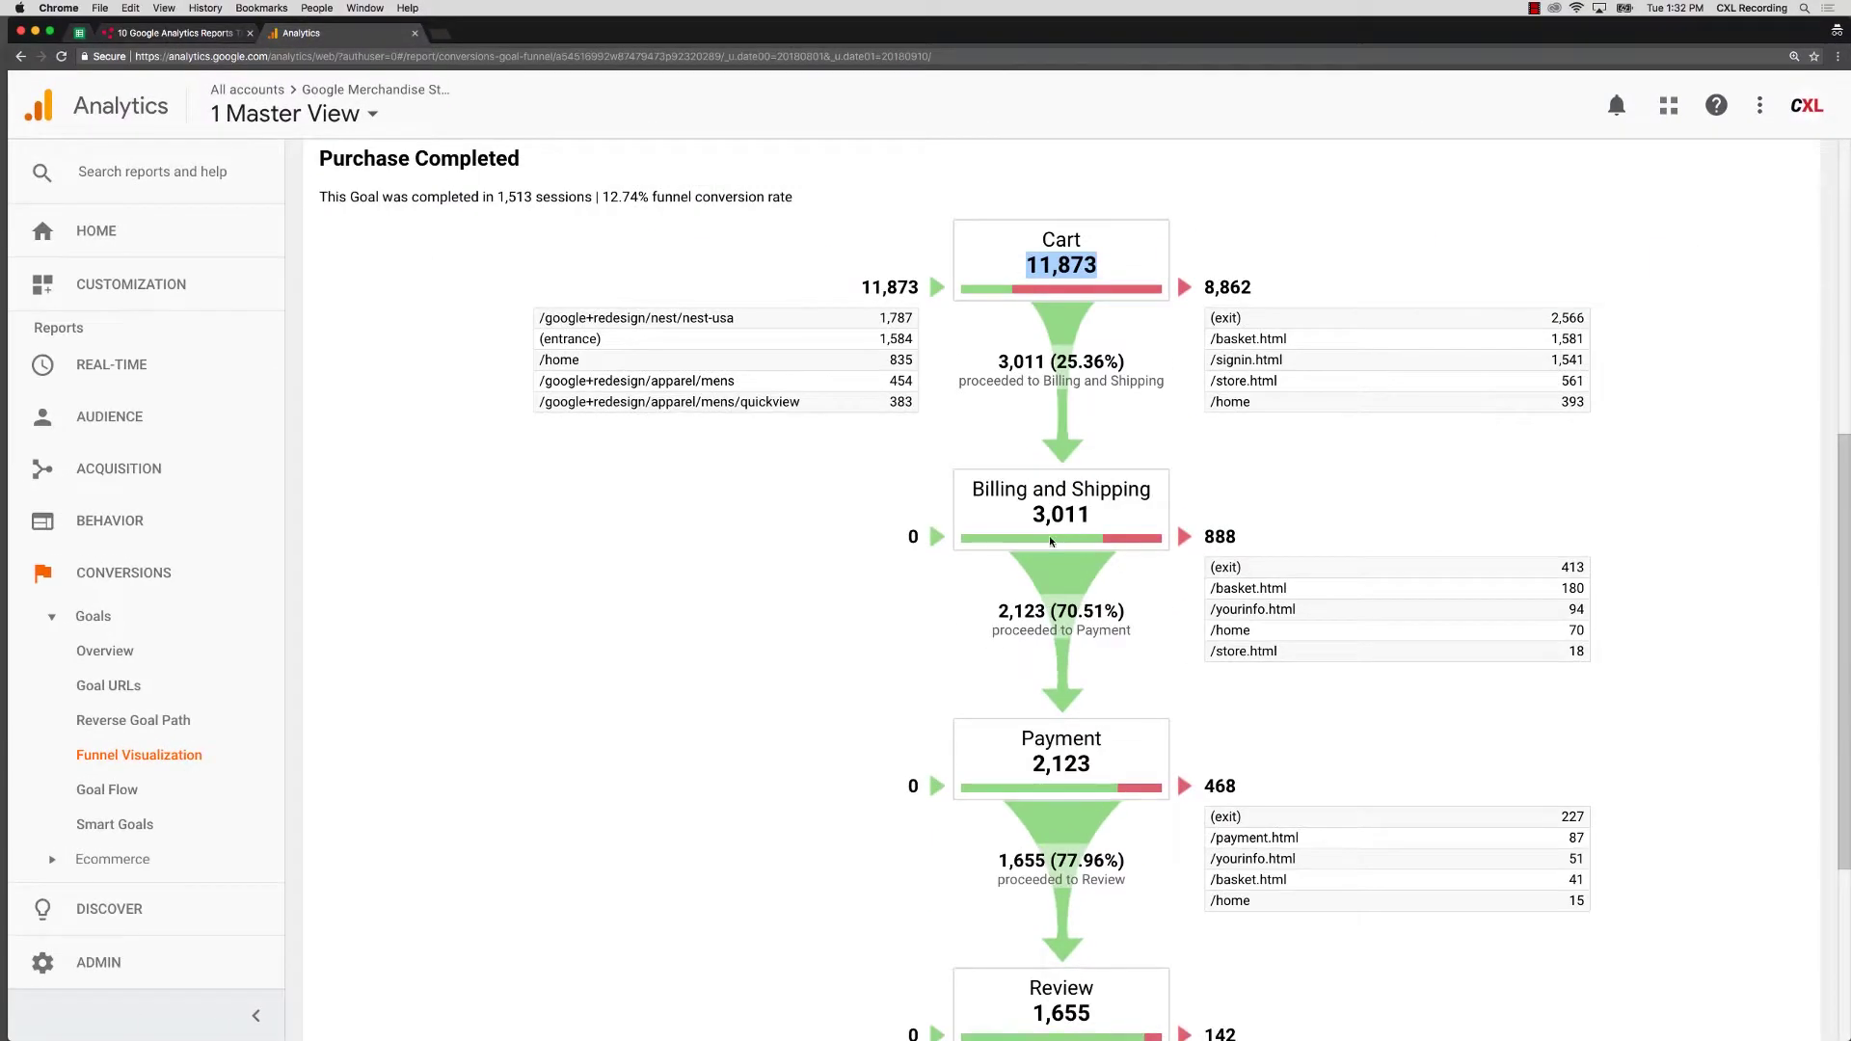
pyautogui.scroll(-3, 1049, 538)
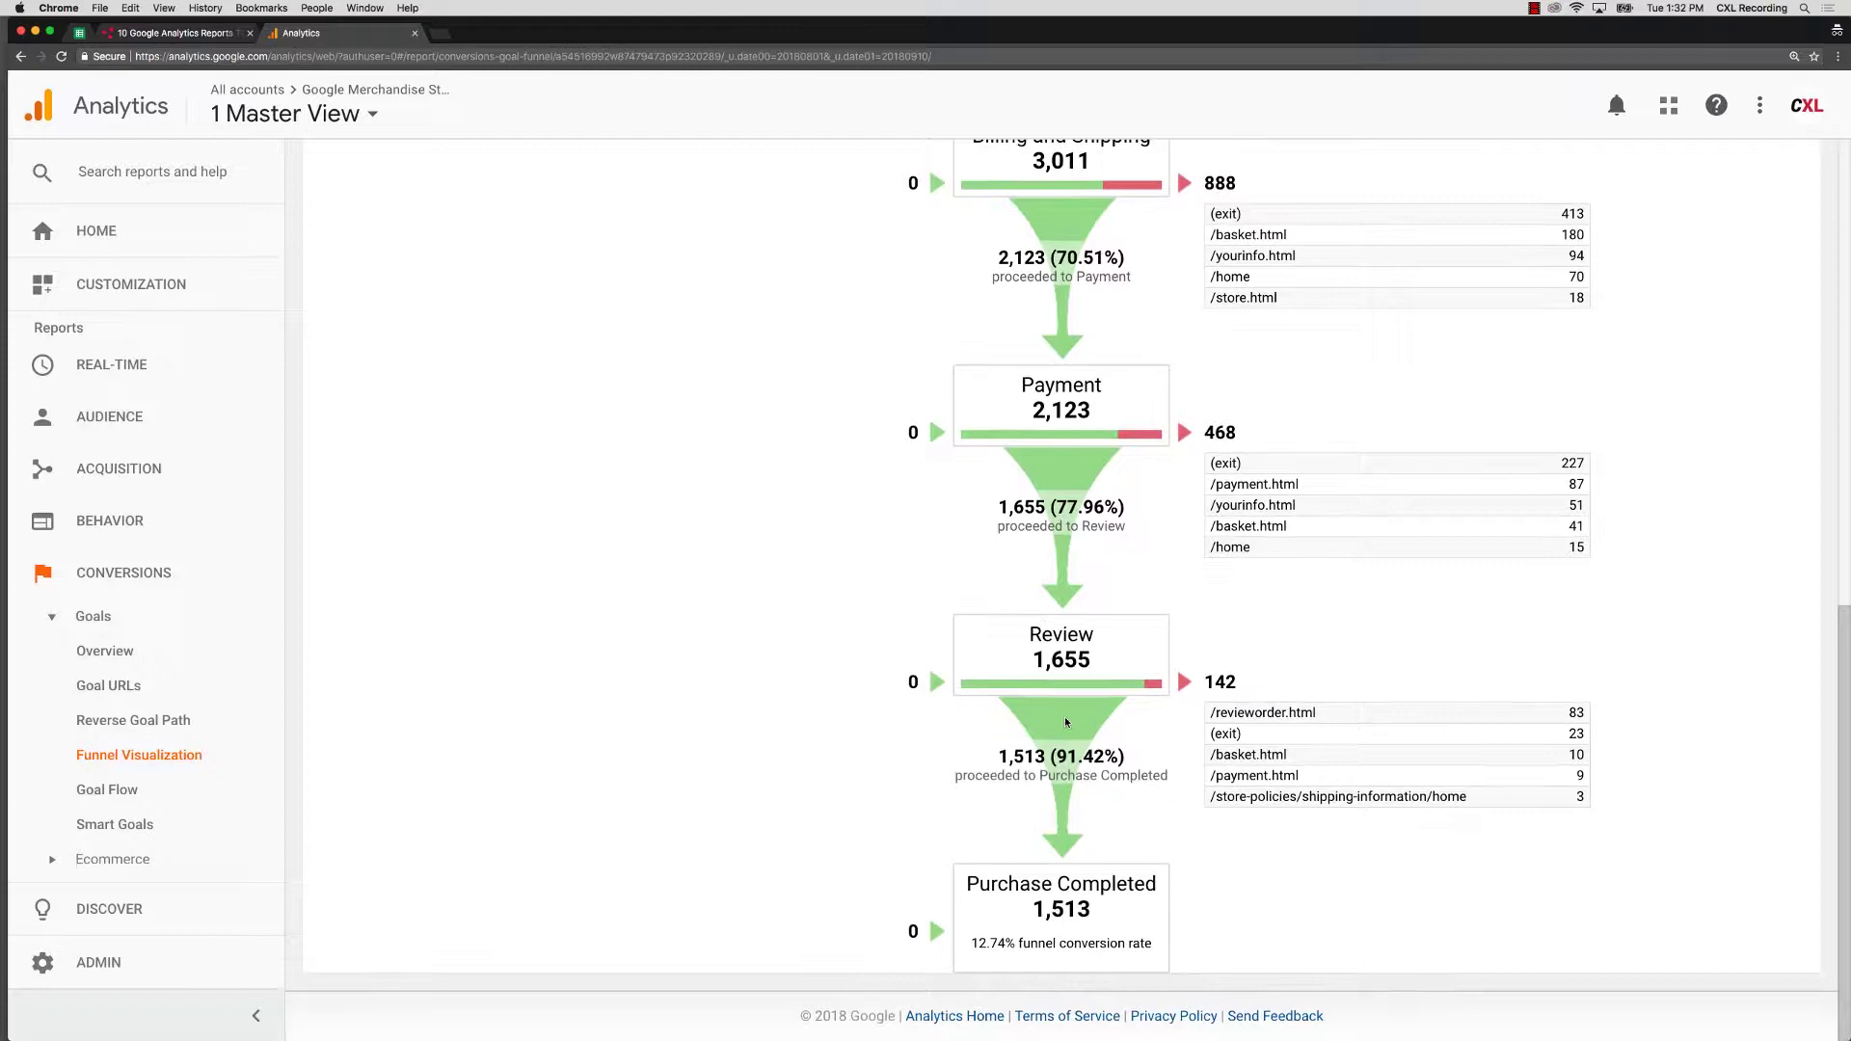
pyautogui.scroll(10, 1060, 740)
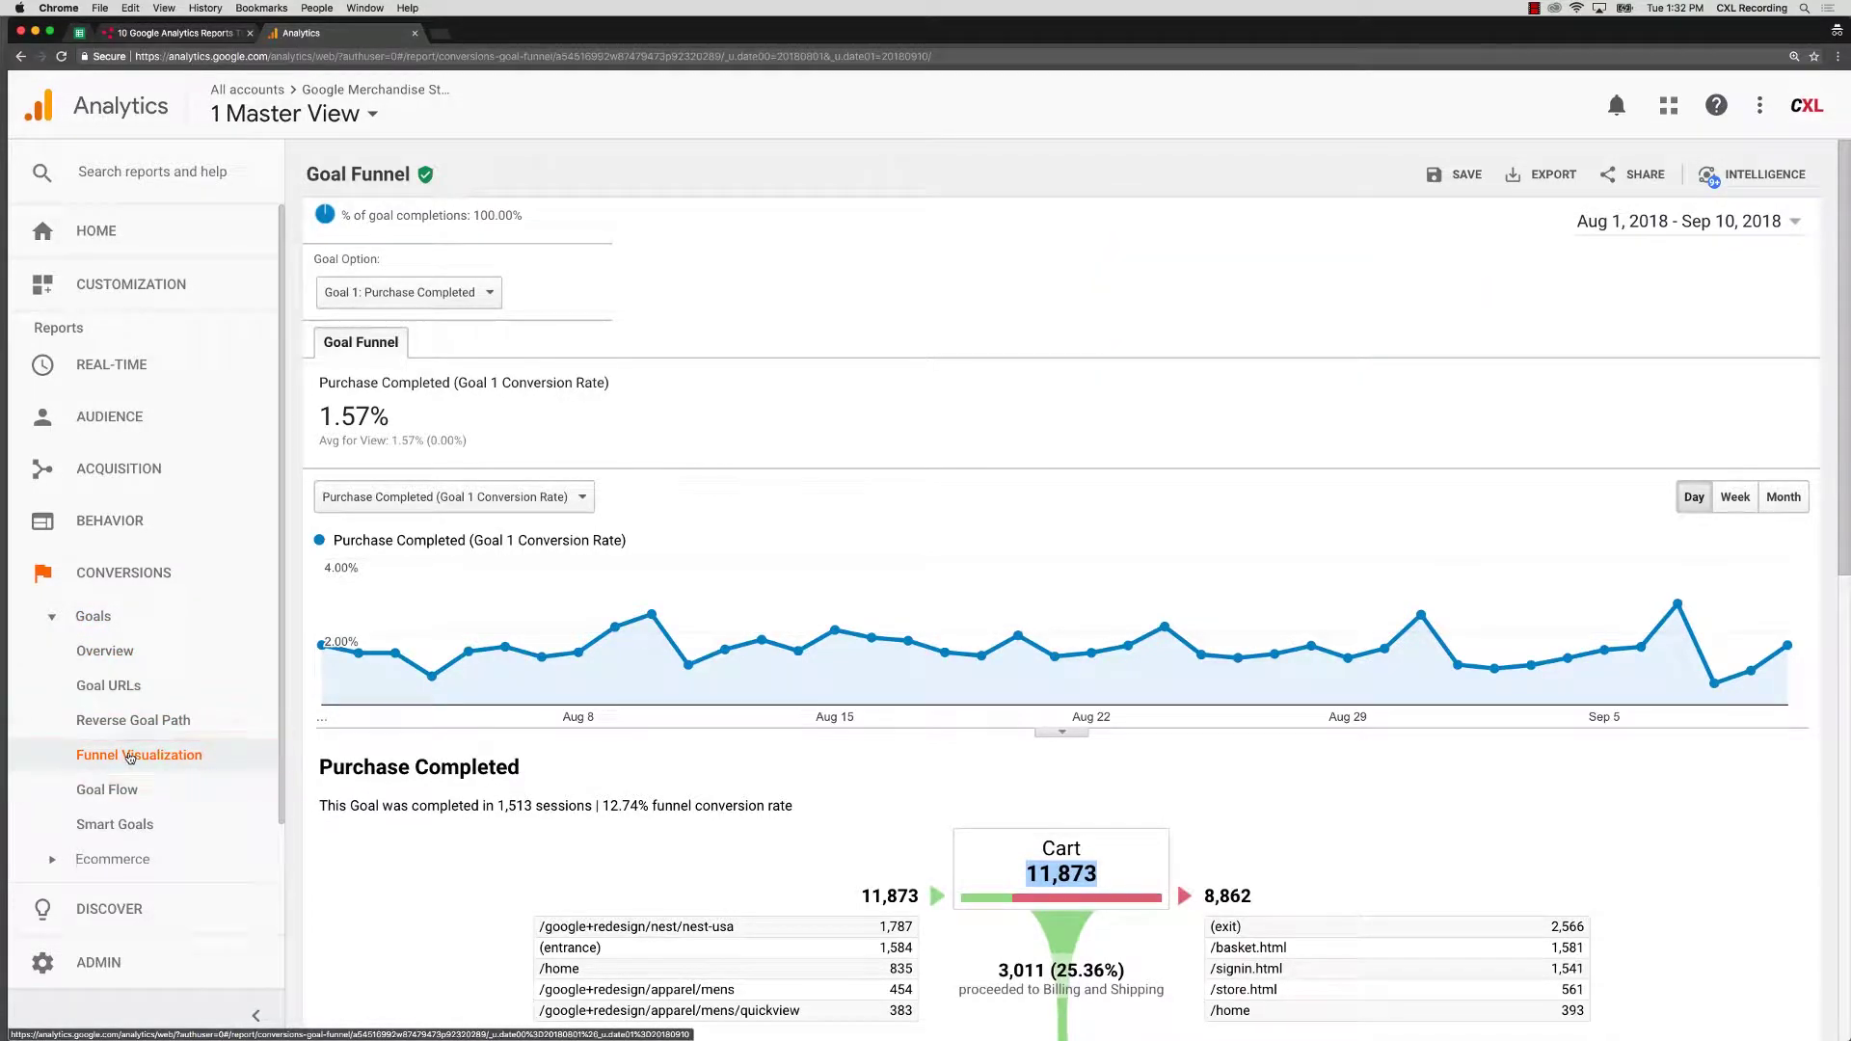
pyautogui.scroll(-7, 771, 698)
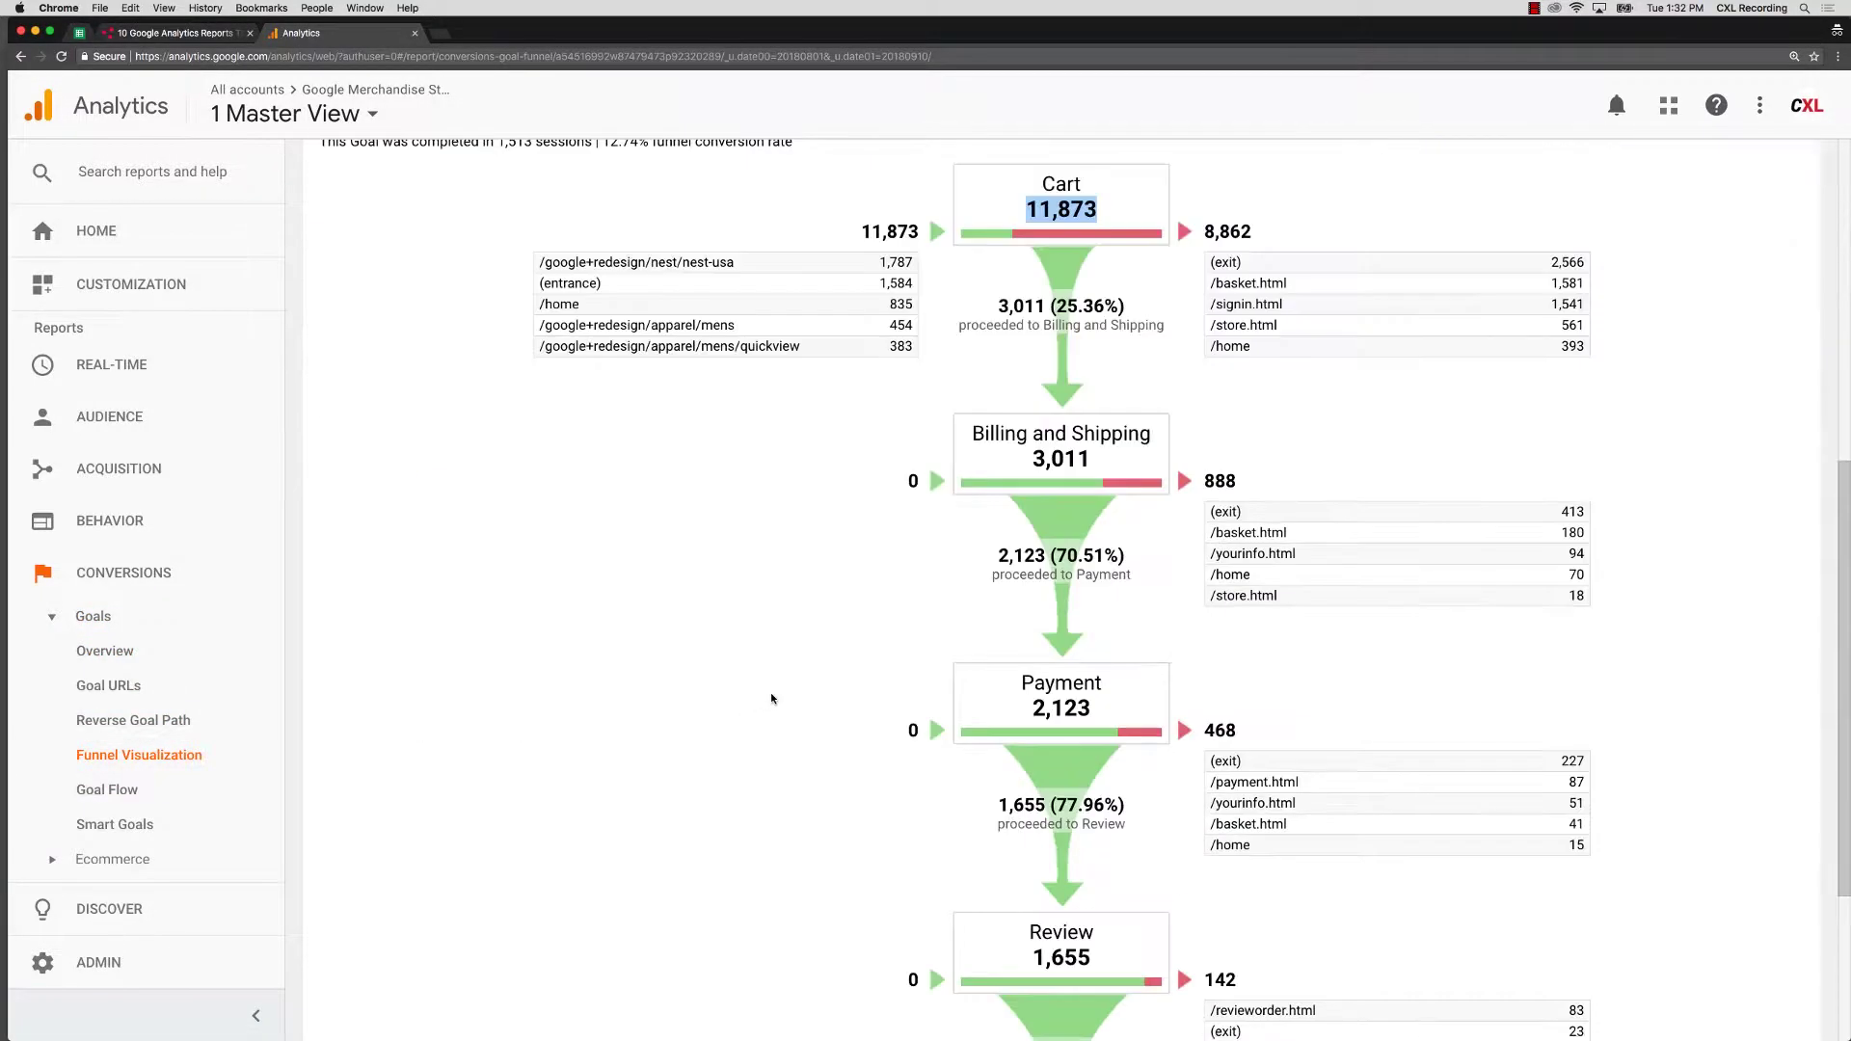
pyautogui.scroll(-3, 1034, 750)
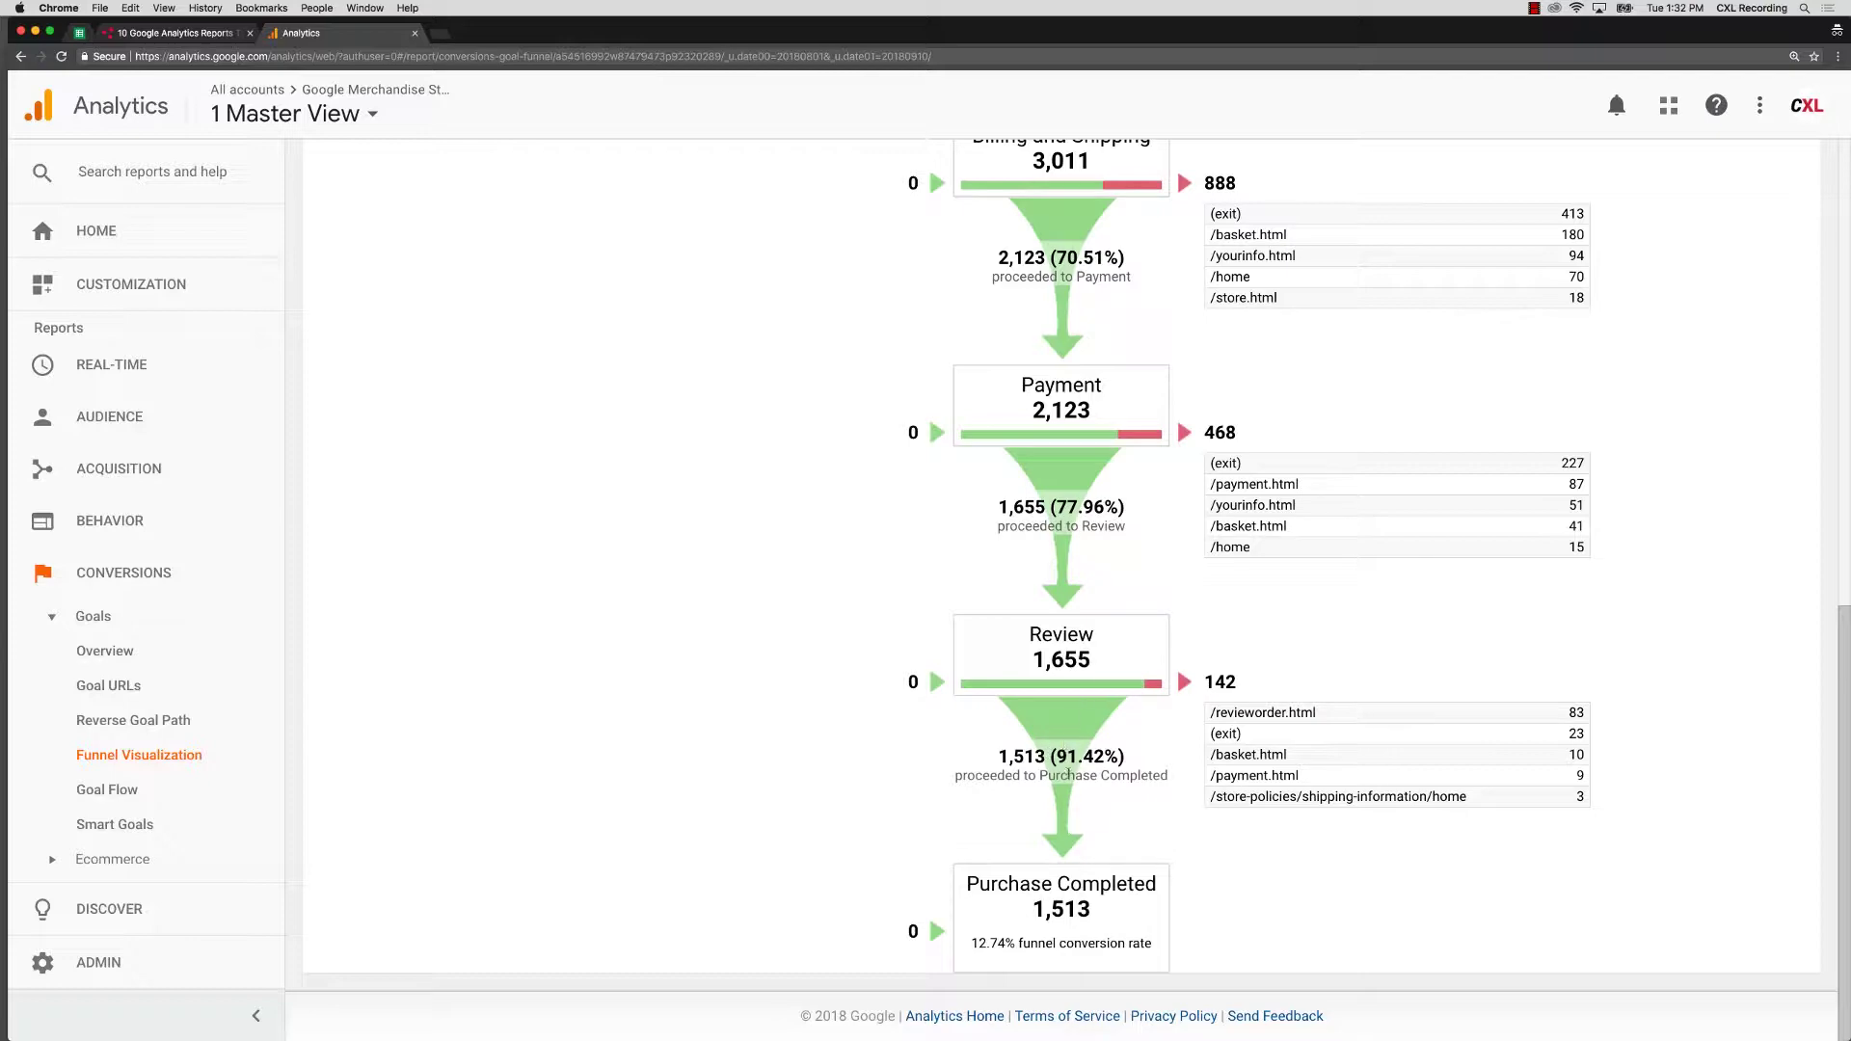
pyautogui.scroll(2, 494, 637)
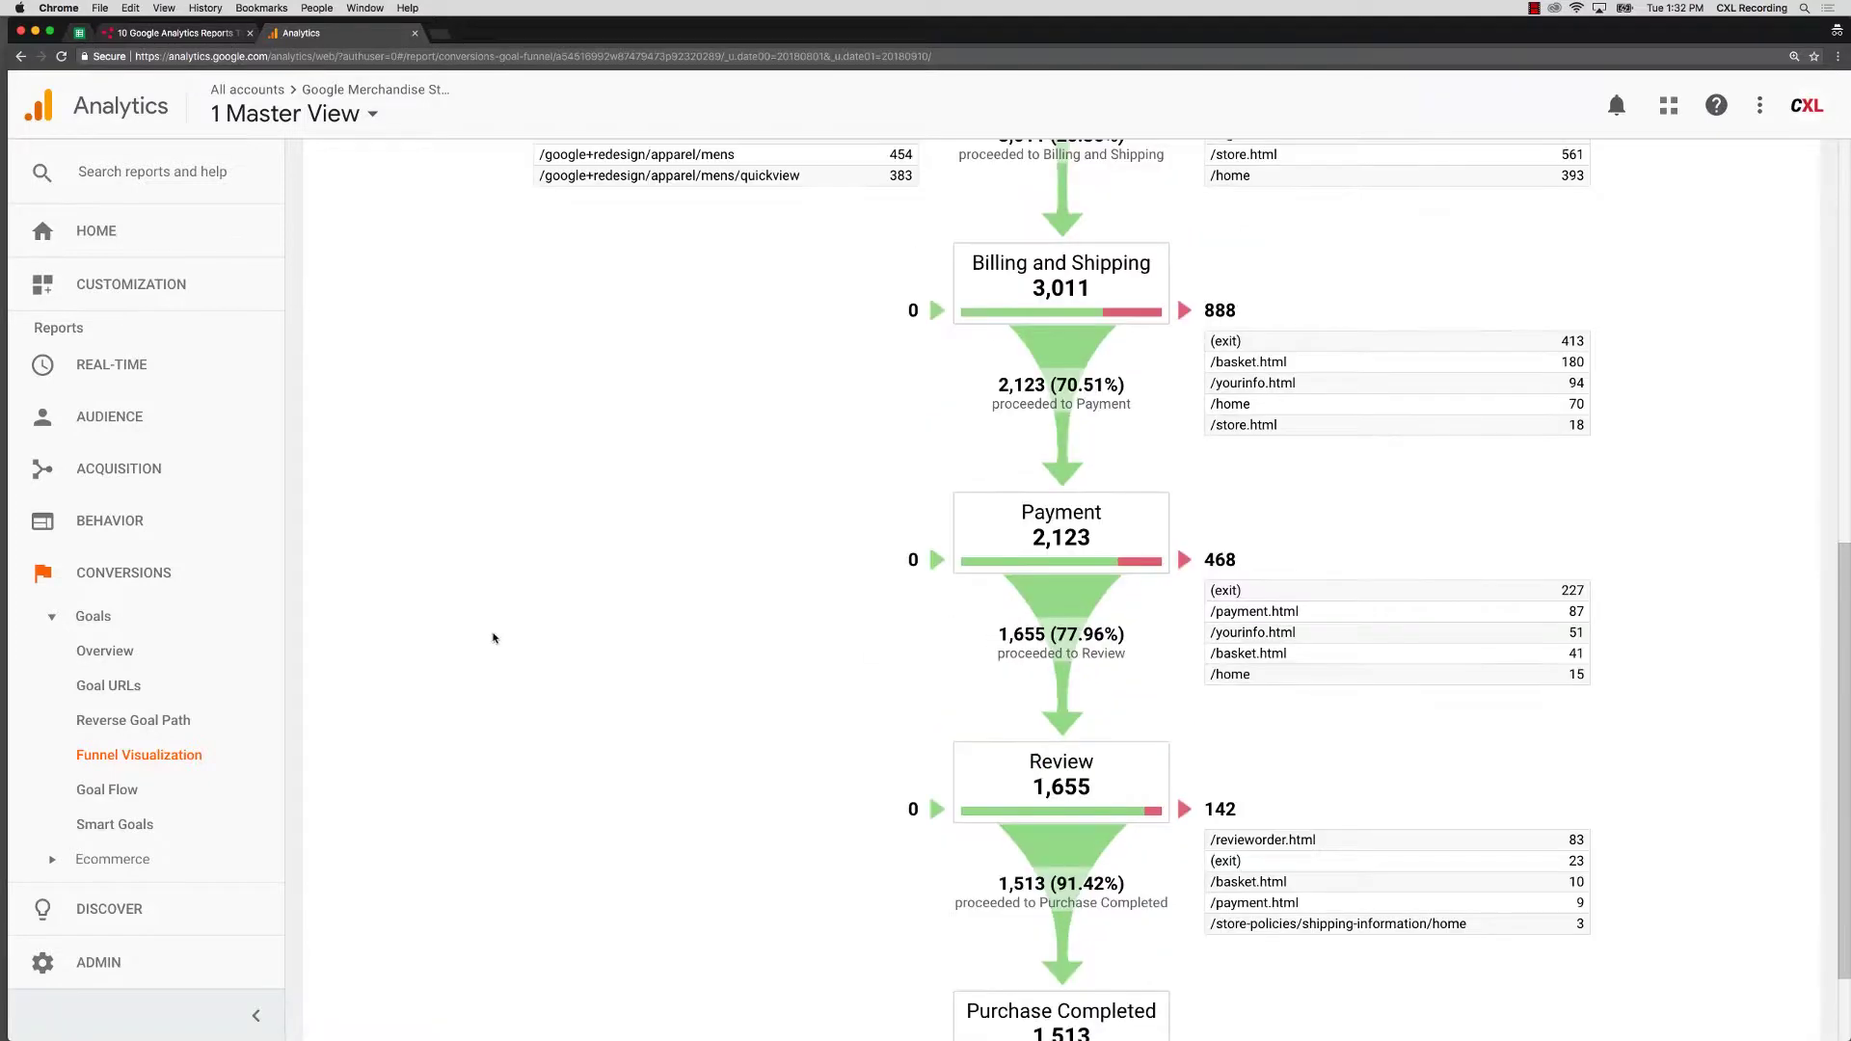
pyautogui.scroll(9, 407, 625)
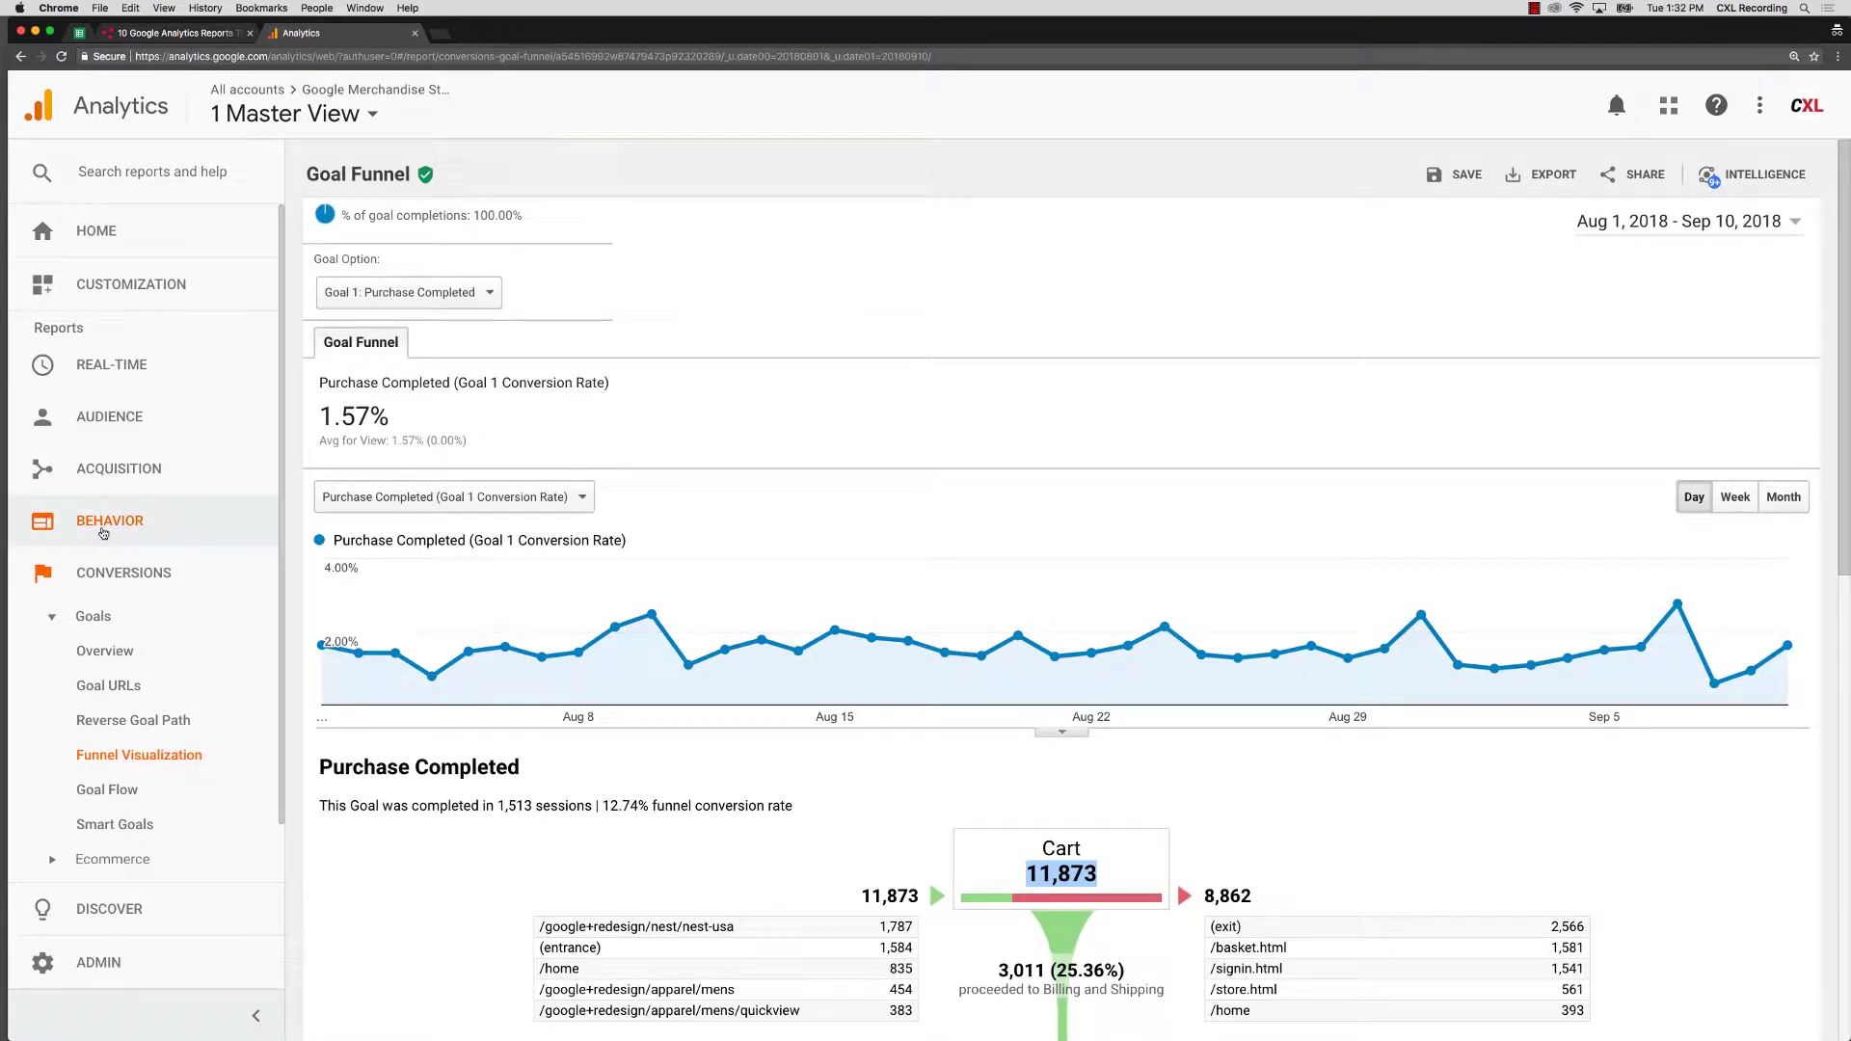
# Step: Open Audience > Technology > Browser & OS and scroll down to the browser table
pyautogui.click(100, 423)
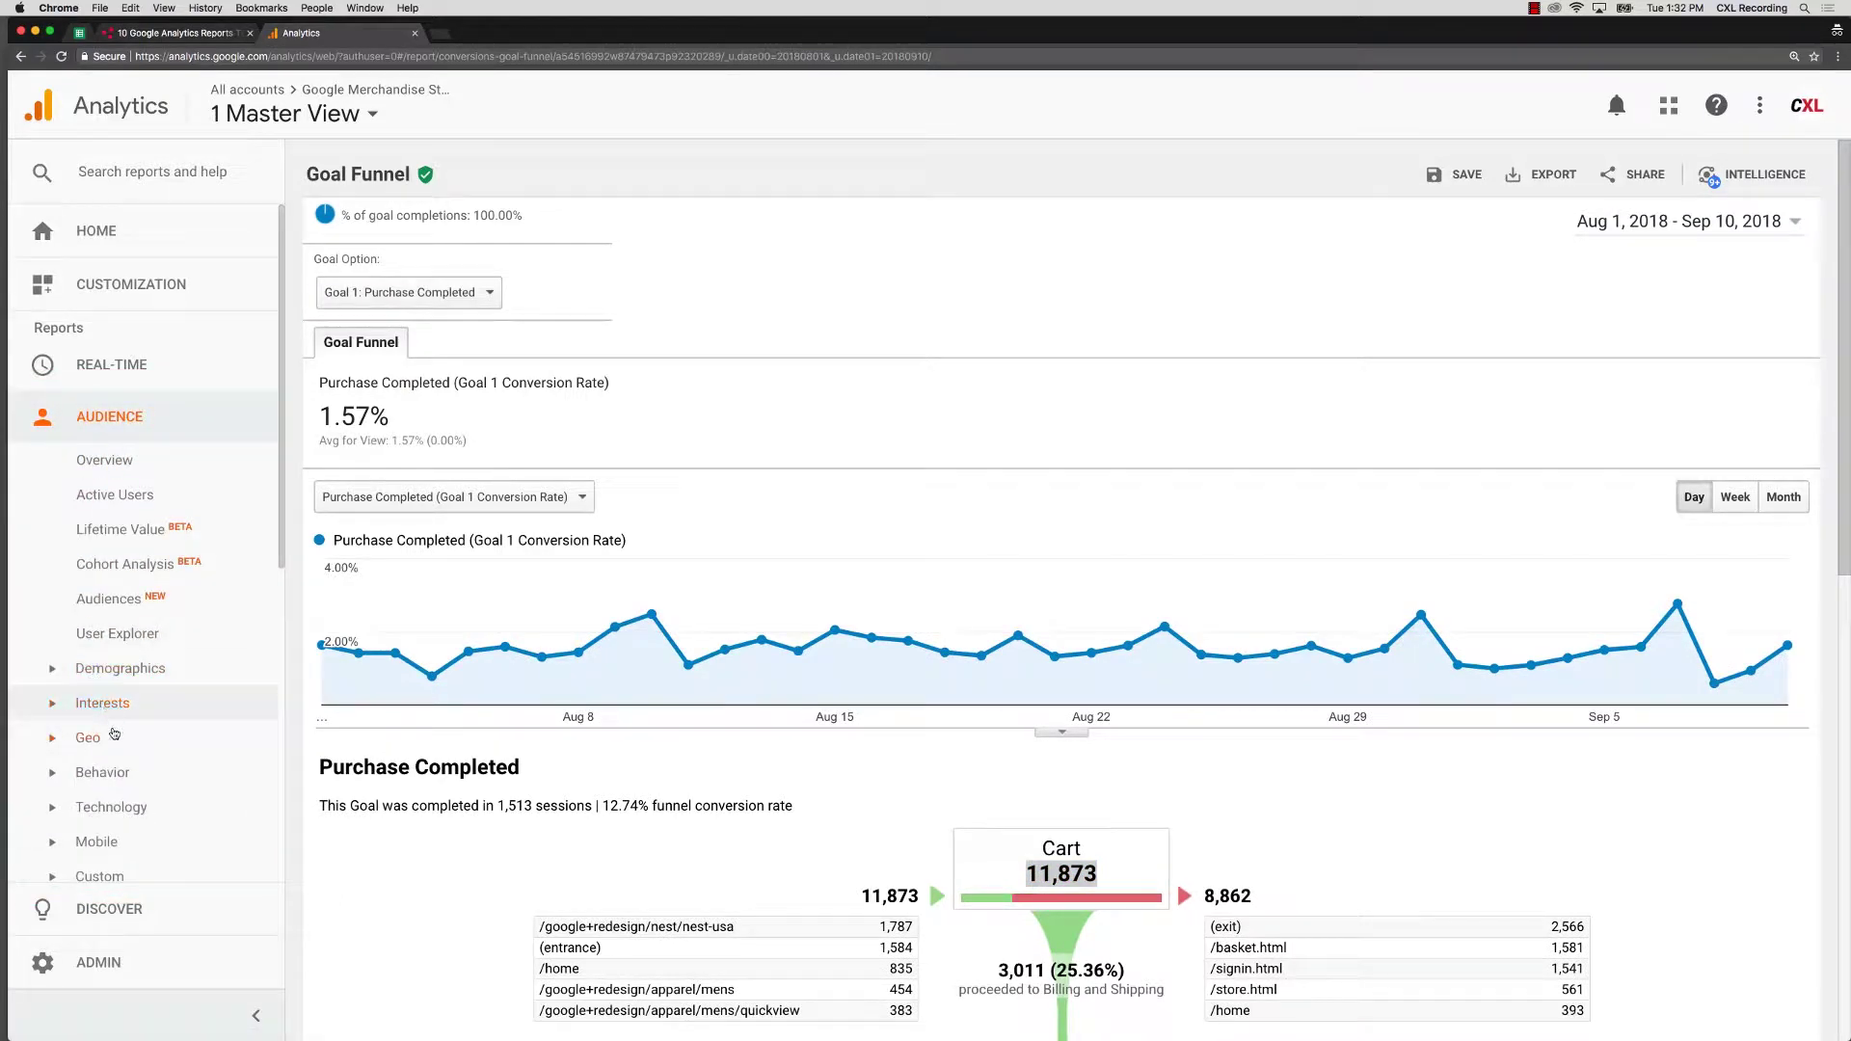
pyautogui.click(106, 802)
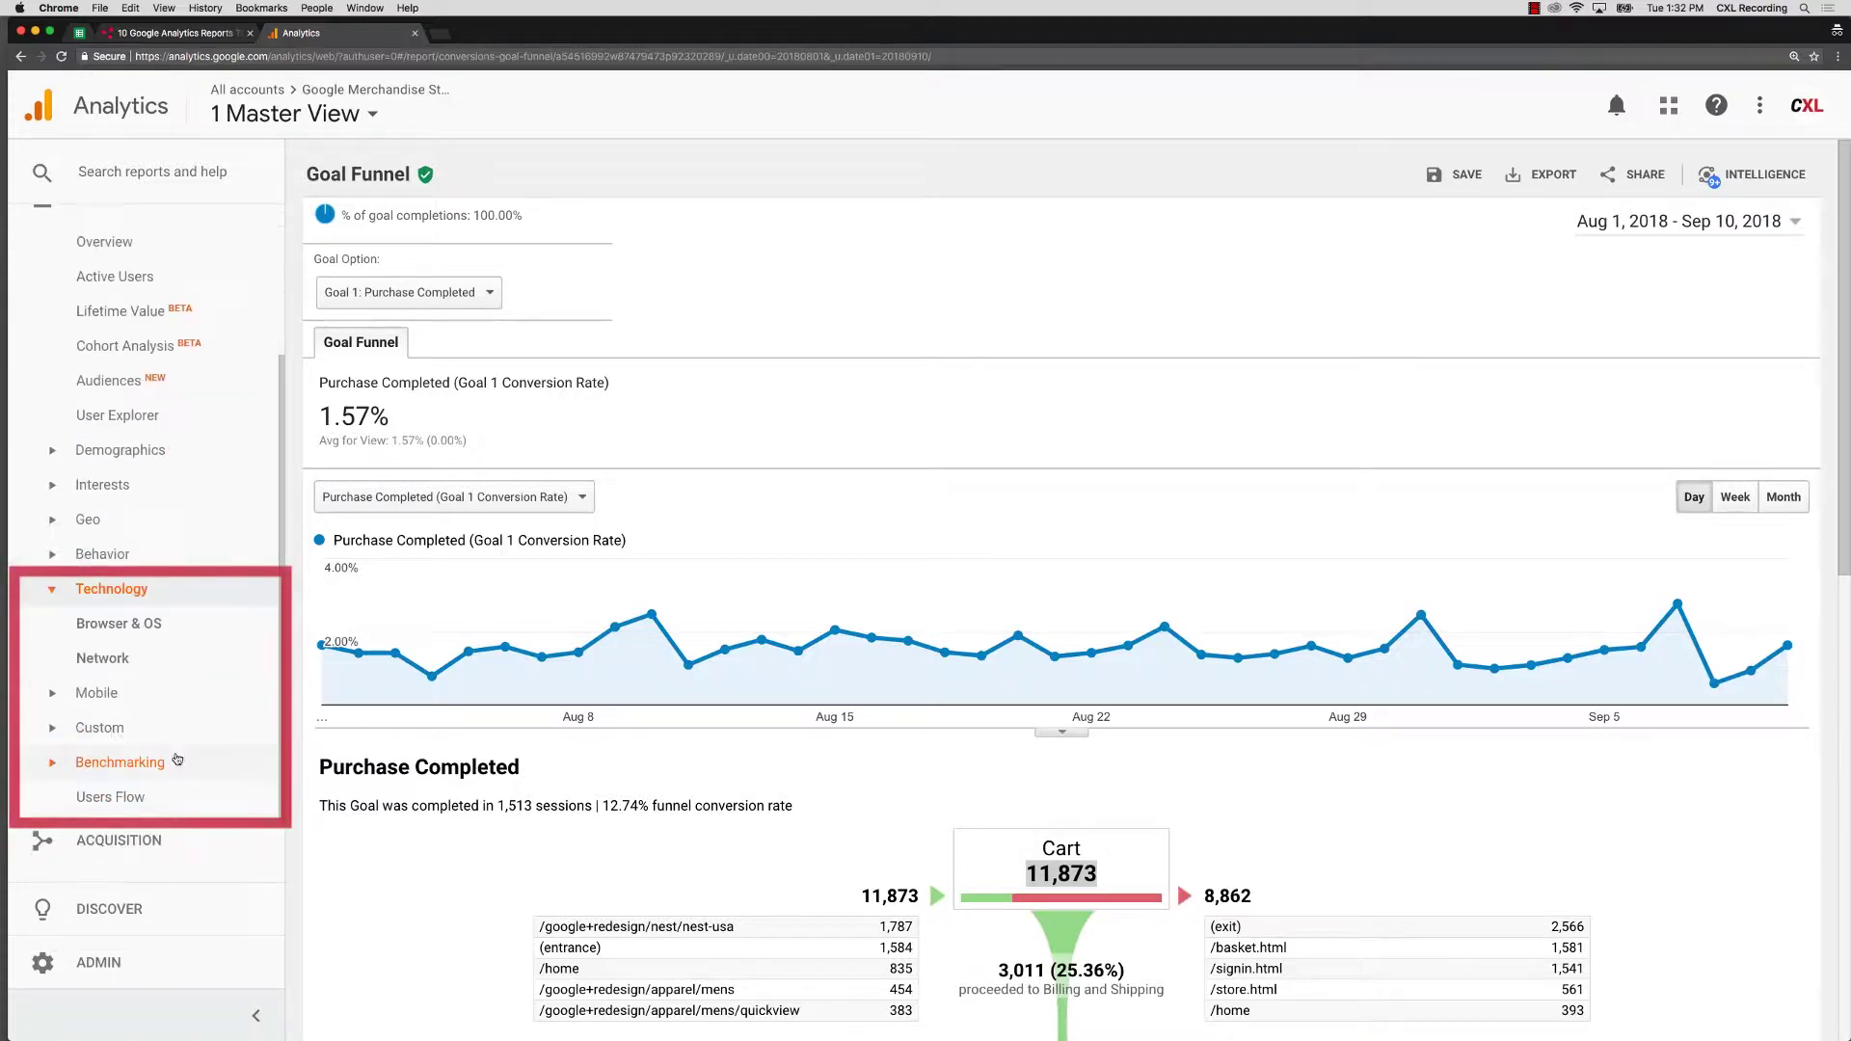
pyautogui.click(84, 625)
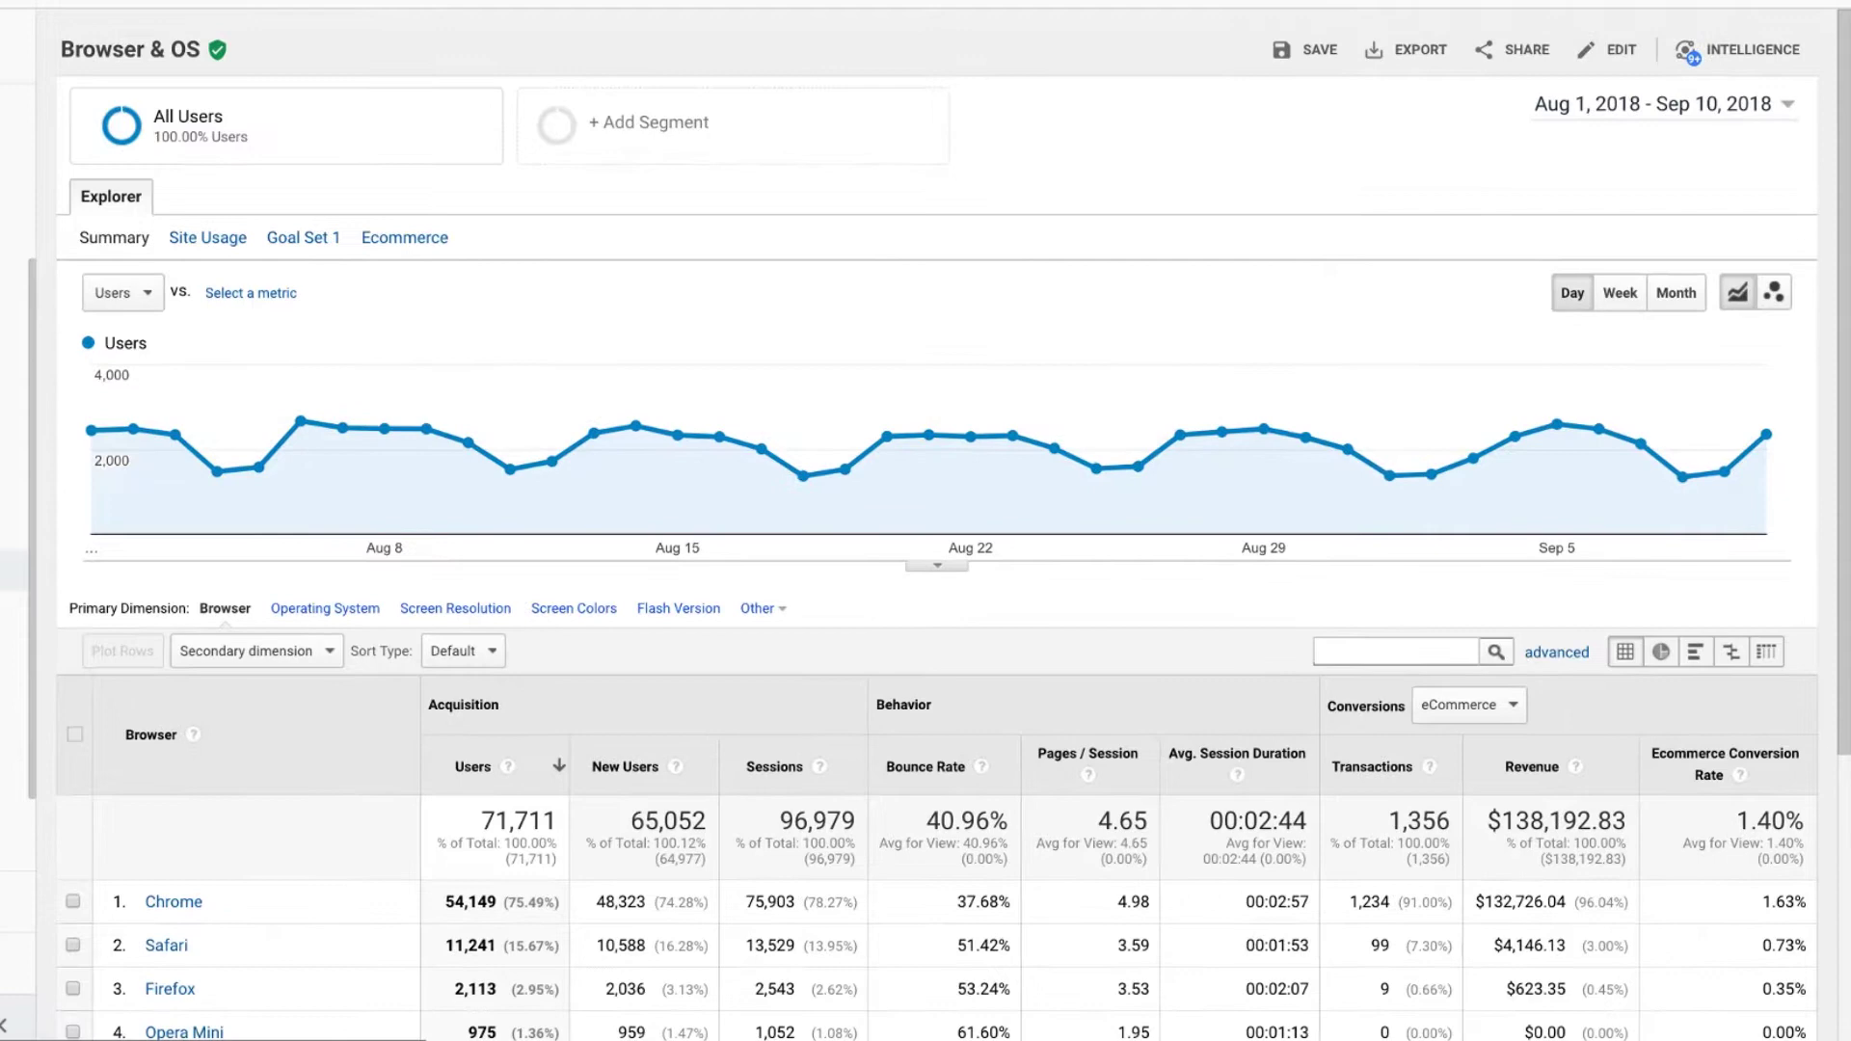
pyautogui.scroll(-5, 337, 694)
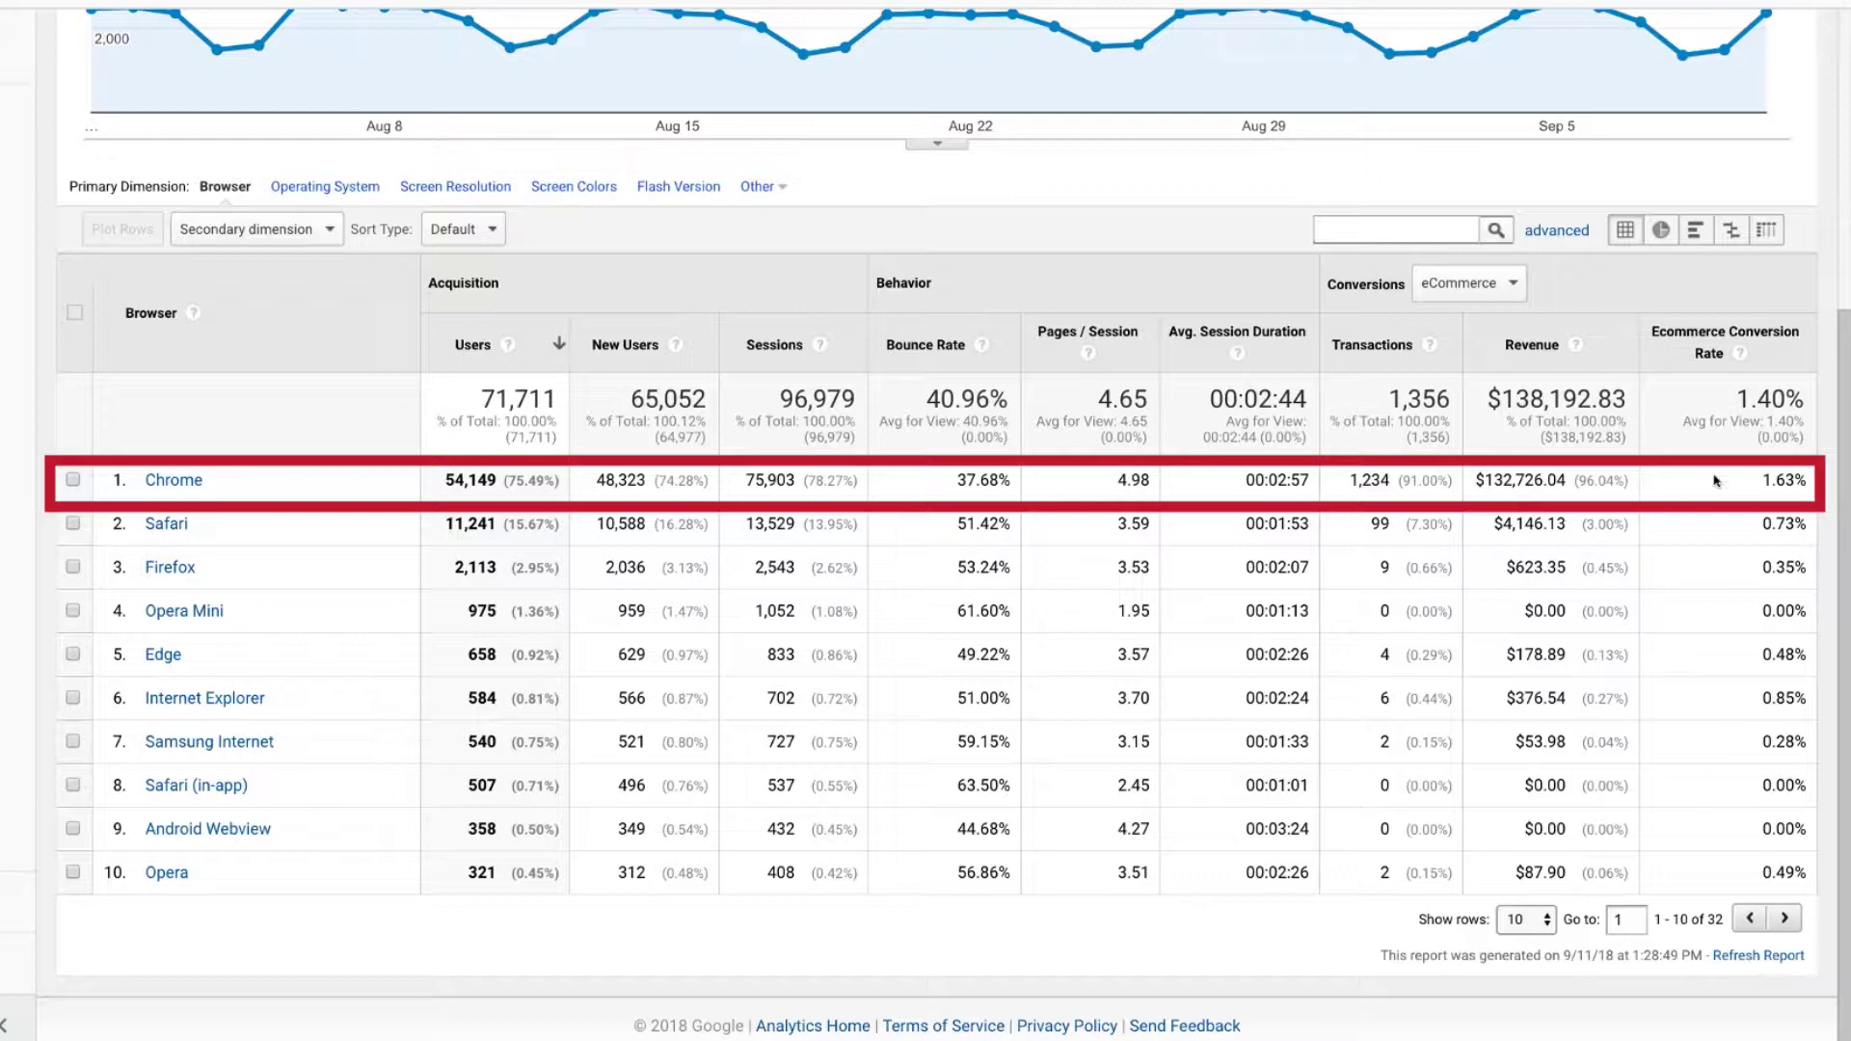
pyautogui.moveTo(1766, 484); pyautogui.dragTo(1803, 487)
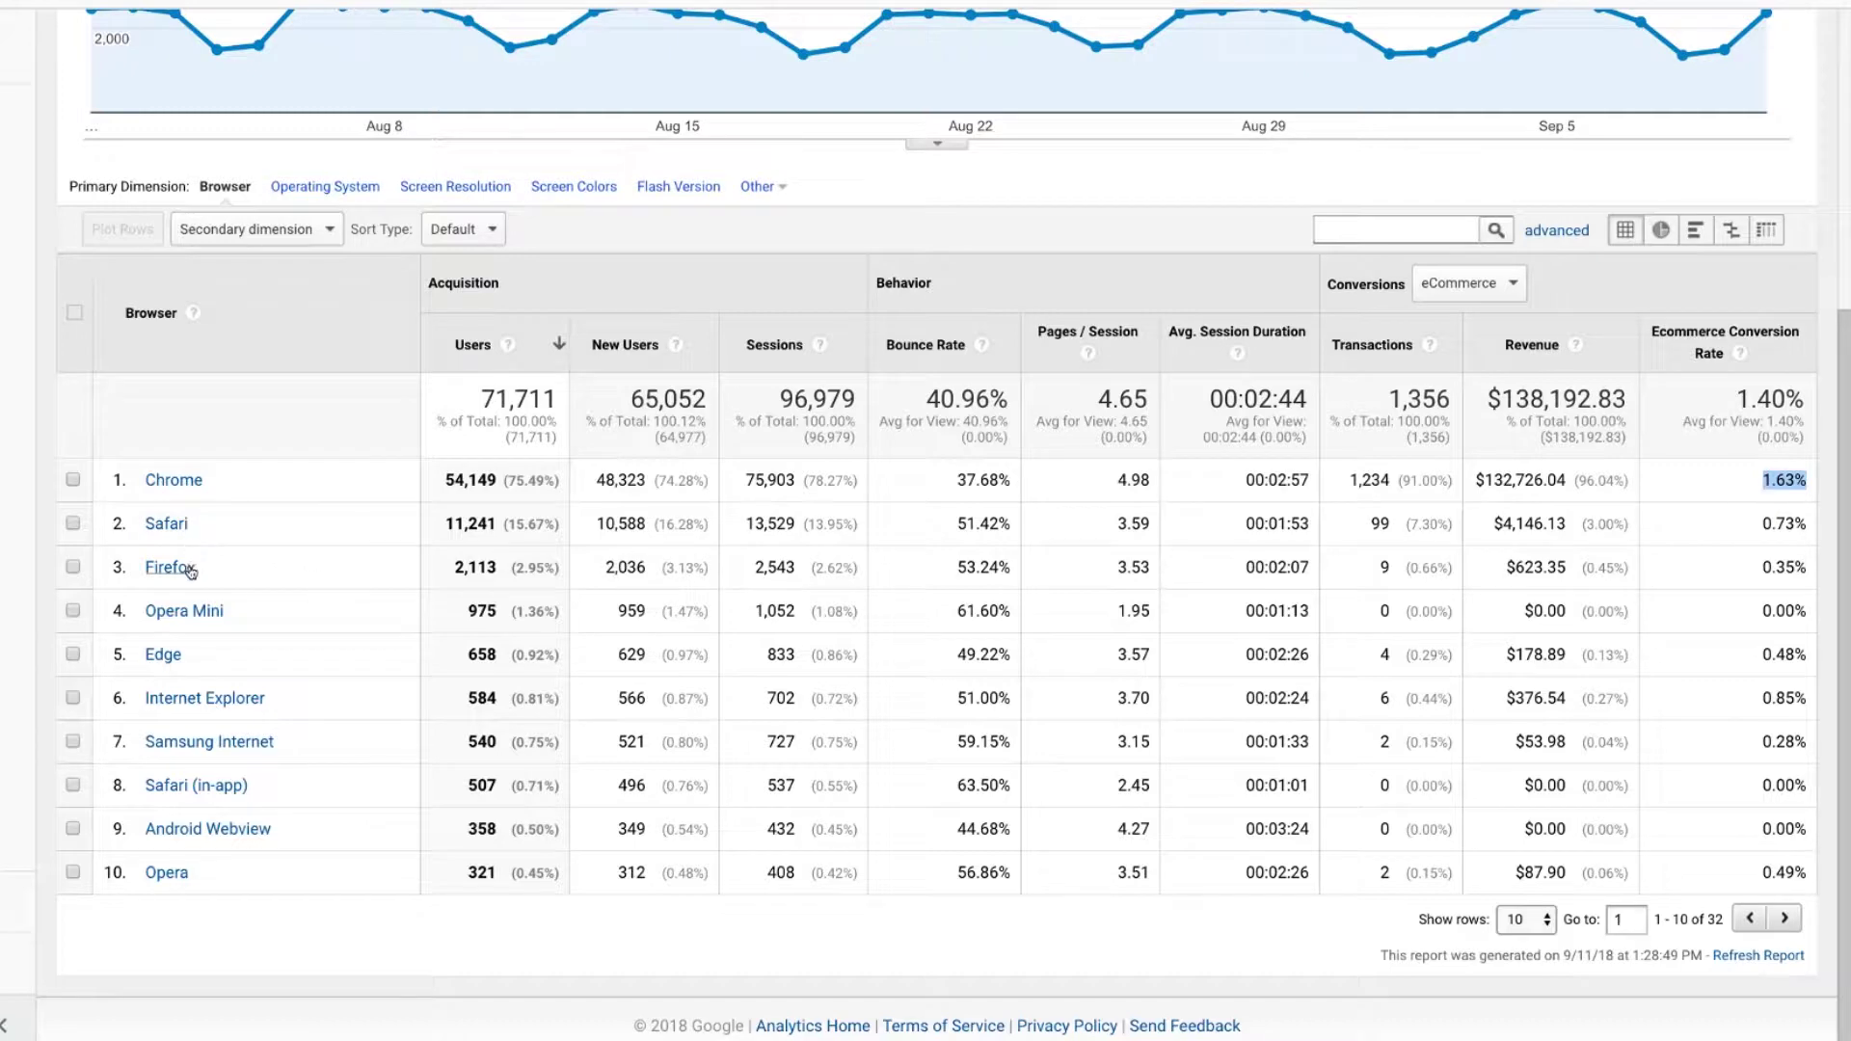
pyautogui.moveTo(1756, 530); pyautogui.dragTo(1797, 574)
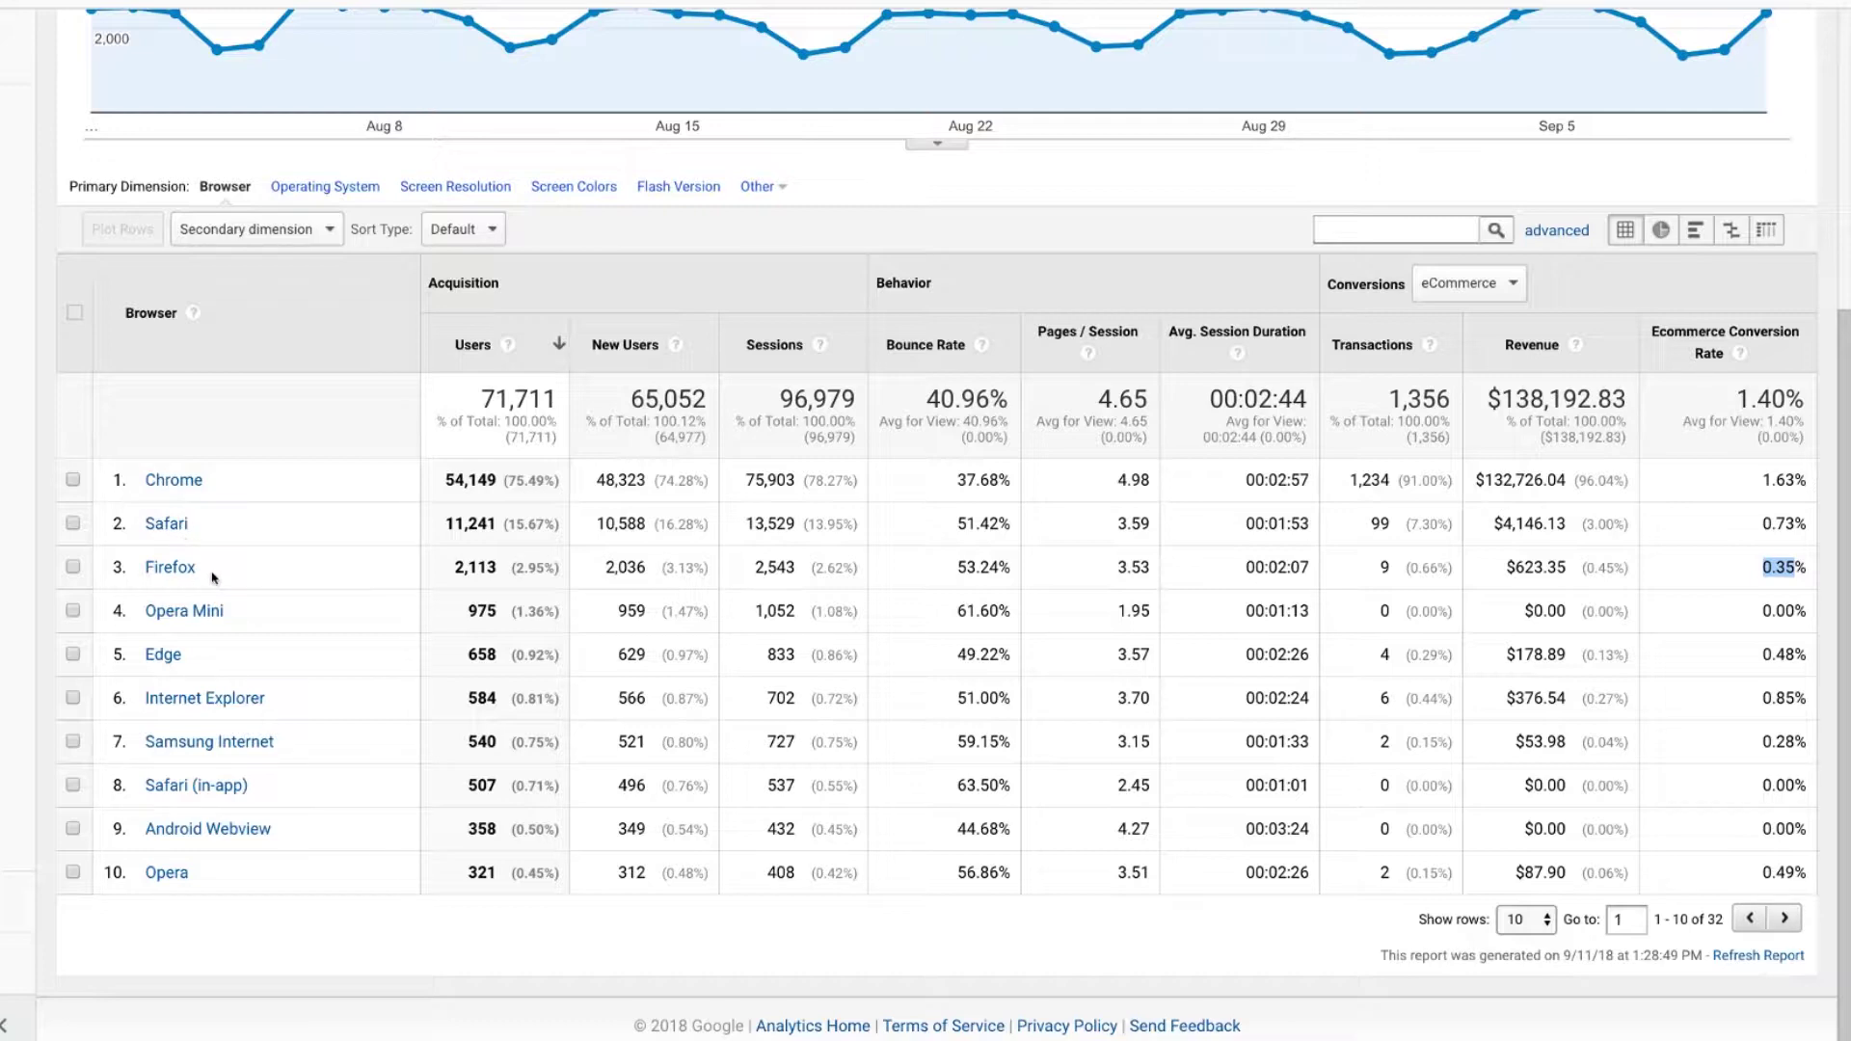
# Step: Drill into Firefox's browser versions and highlight the top version's transactions and revenue
pyautogui.click(164, 575)
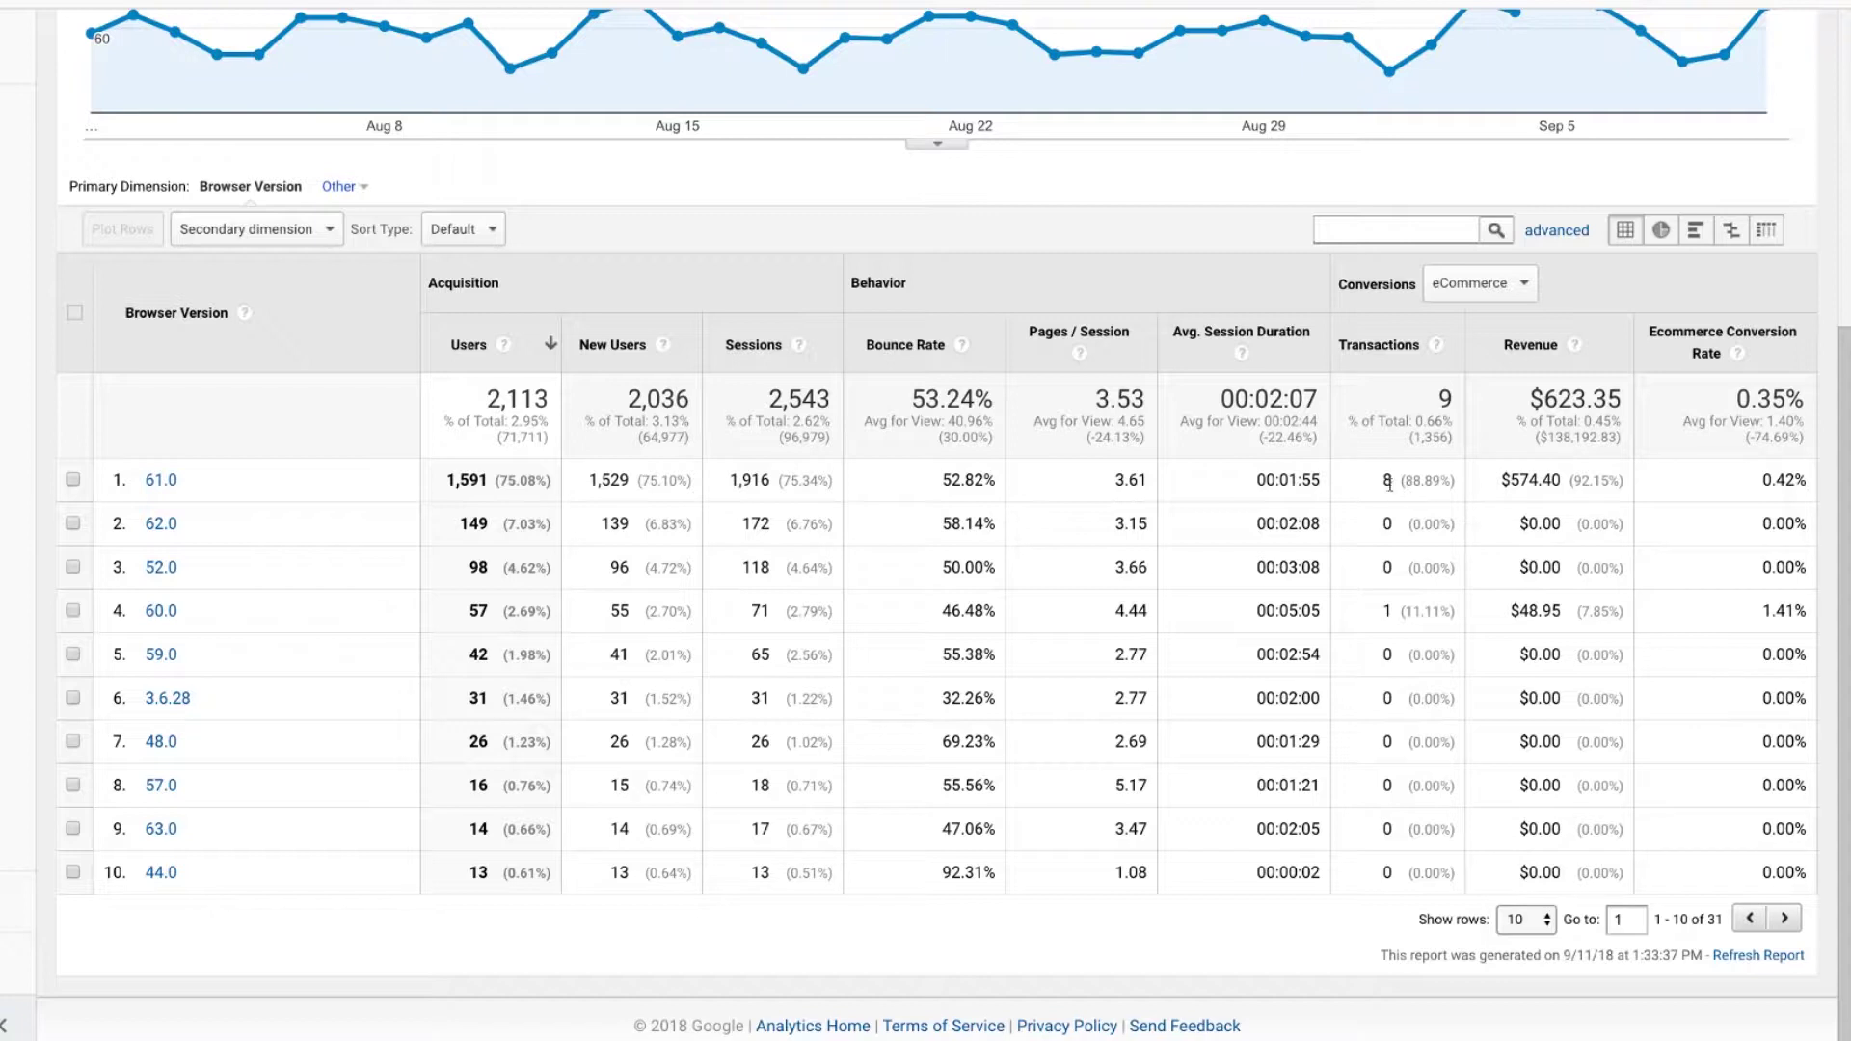
pyautogui.moveTo(1385, 481); pyautogui.dragTo(1766, 477)
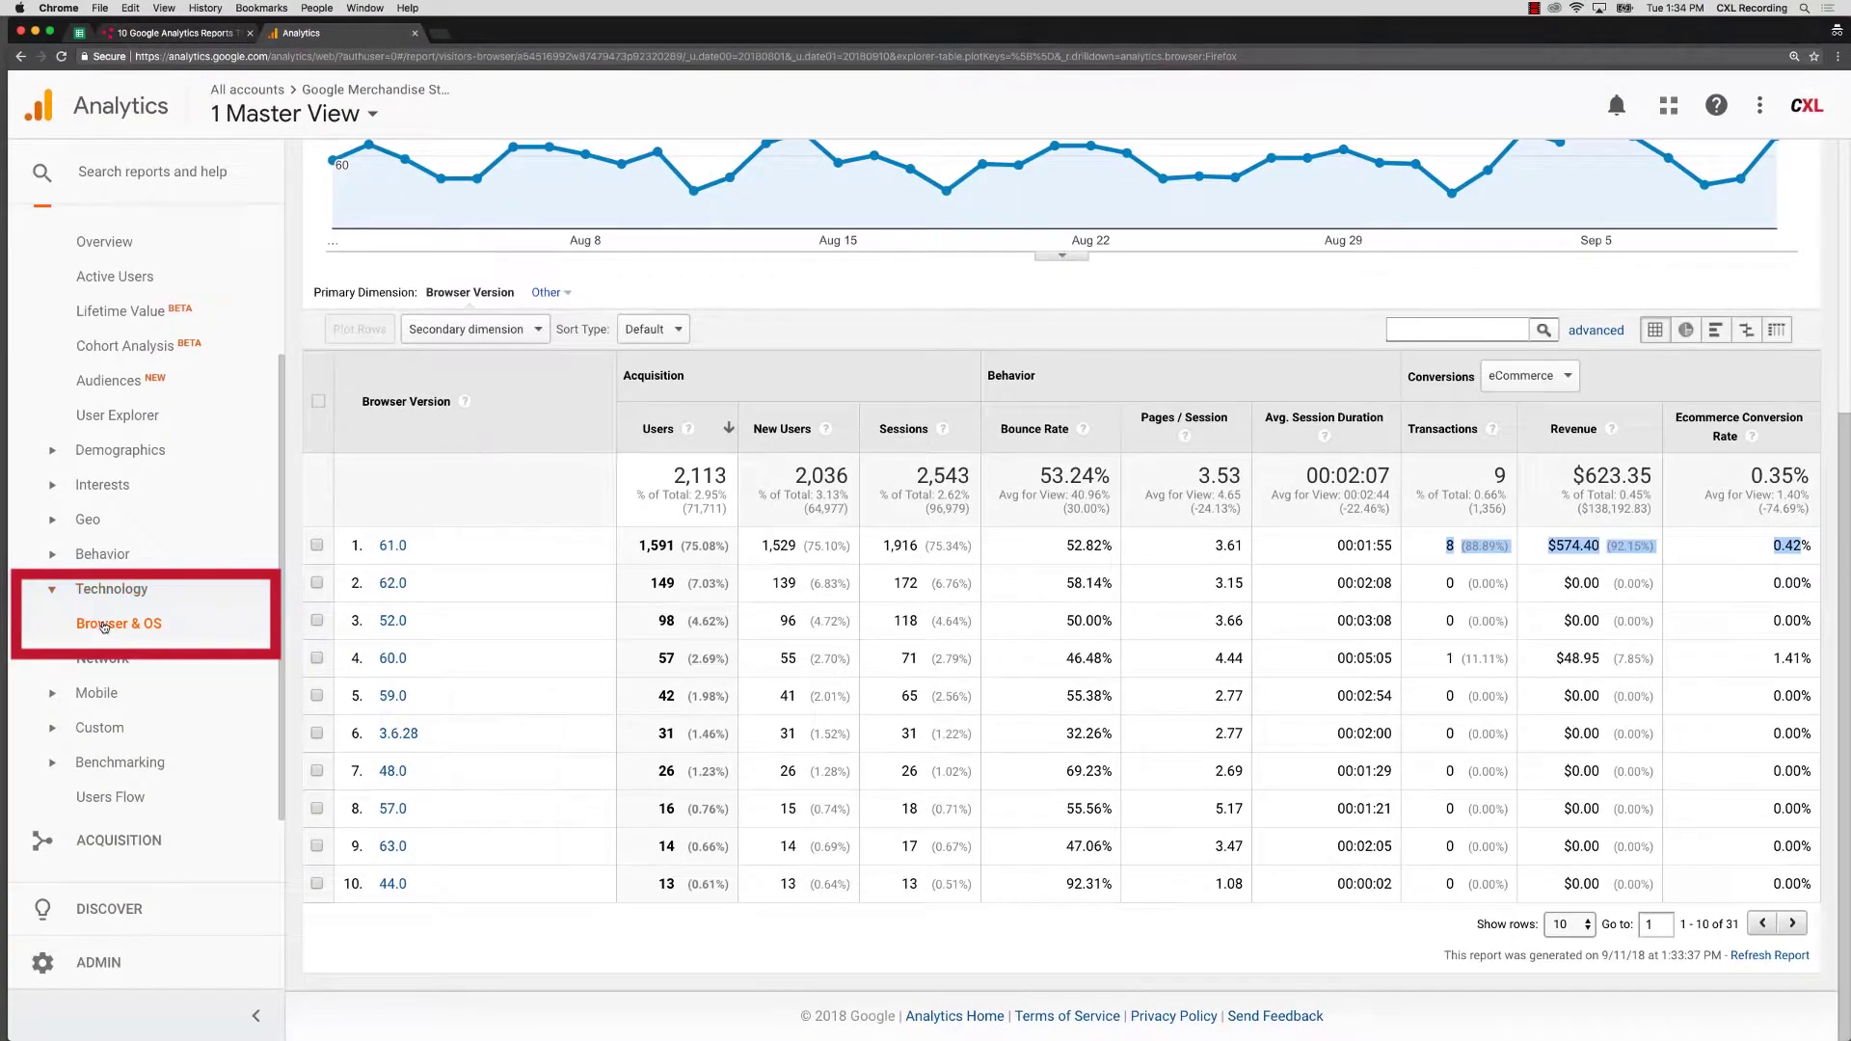
pyautogui.click(103, 624)
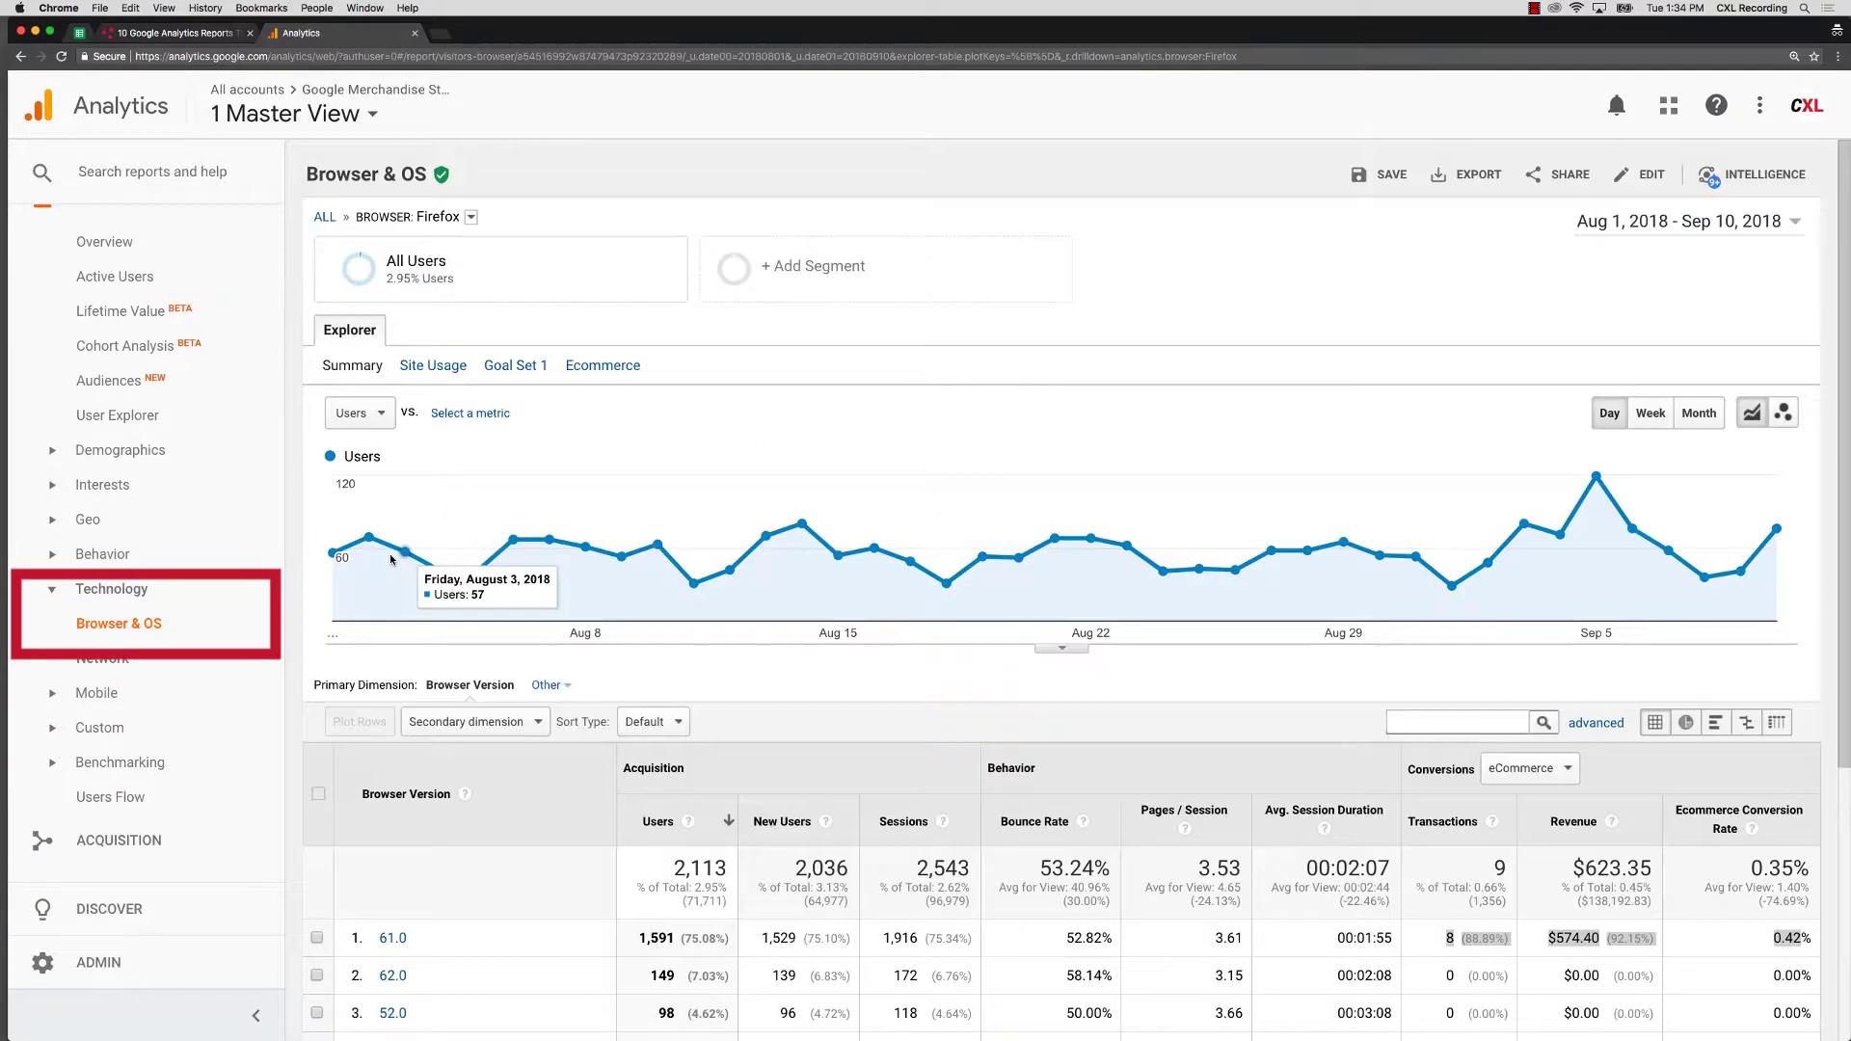
# Step: Return to all browsers and switch the primary dimension to Screen Resolution
pyautogui.click(324, 218)
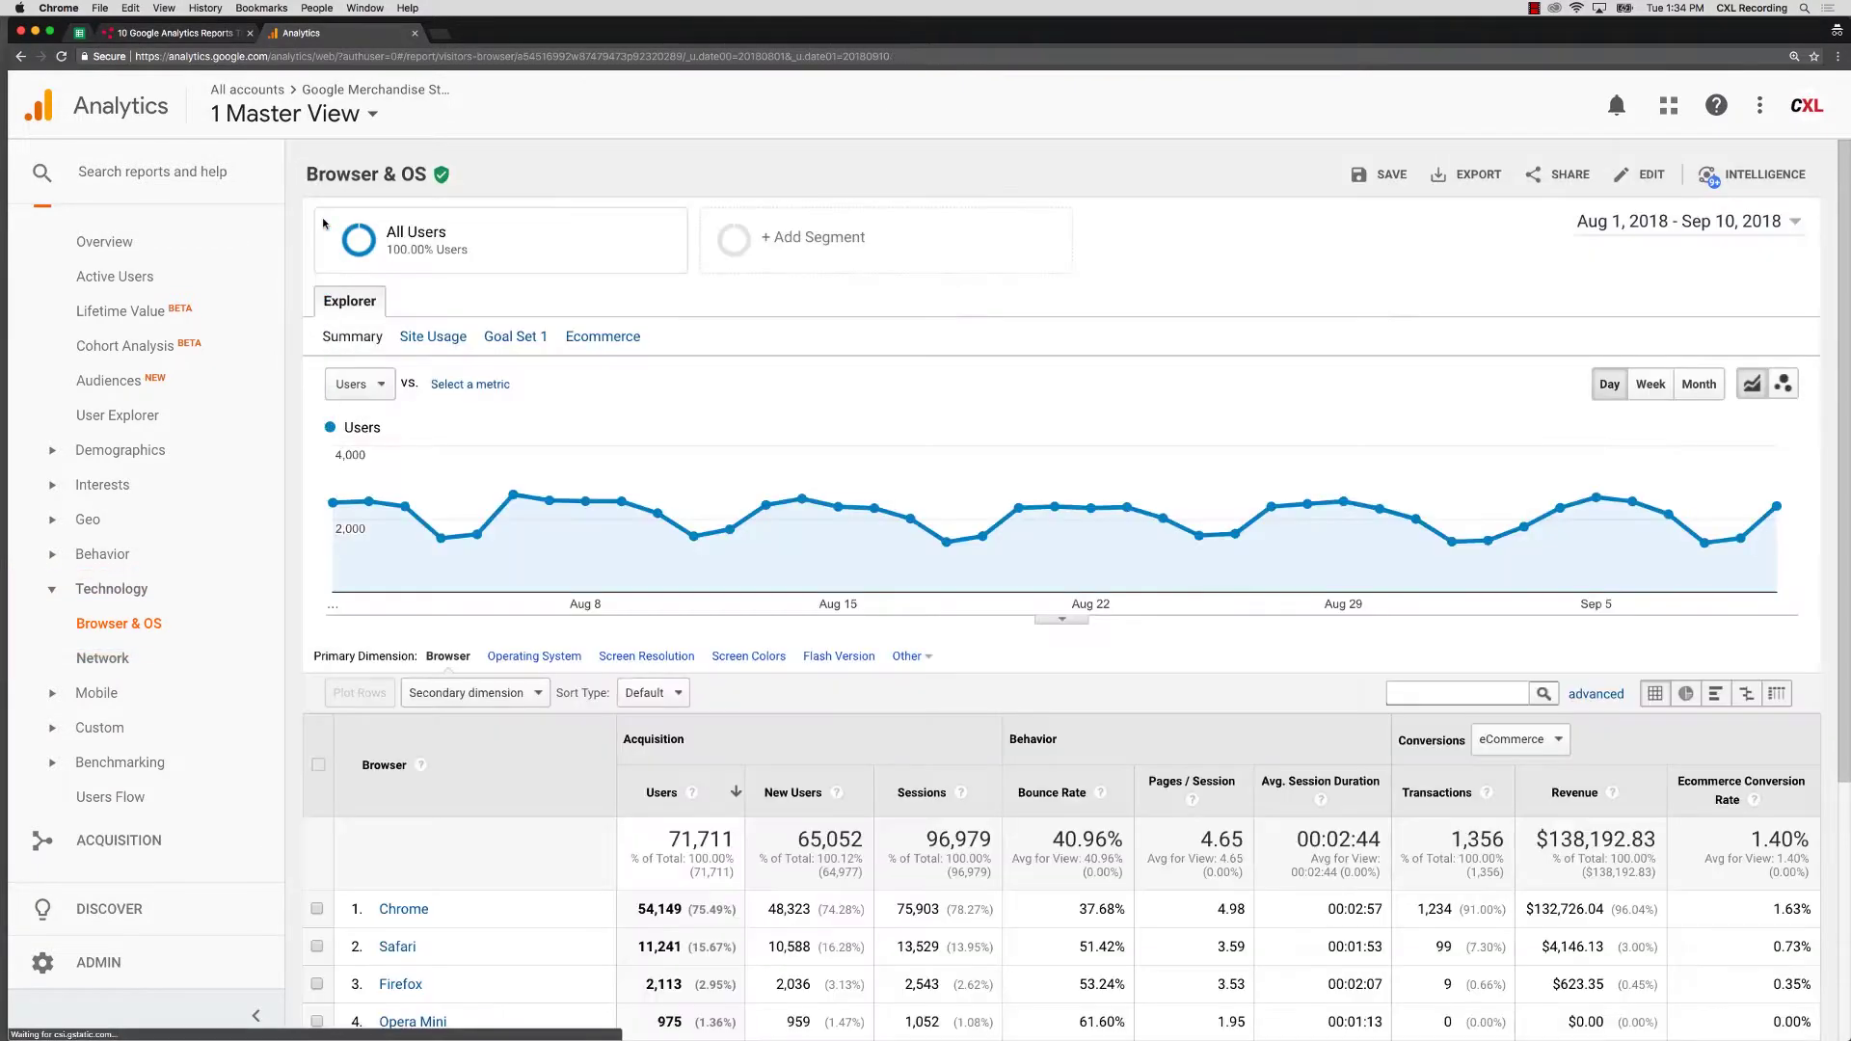
pyautogui.scroll(-3, 492, 453)
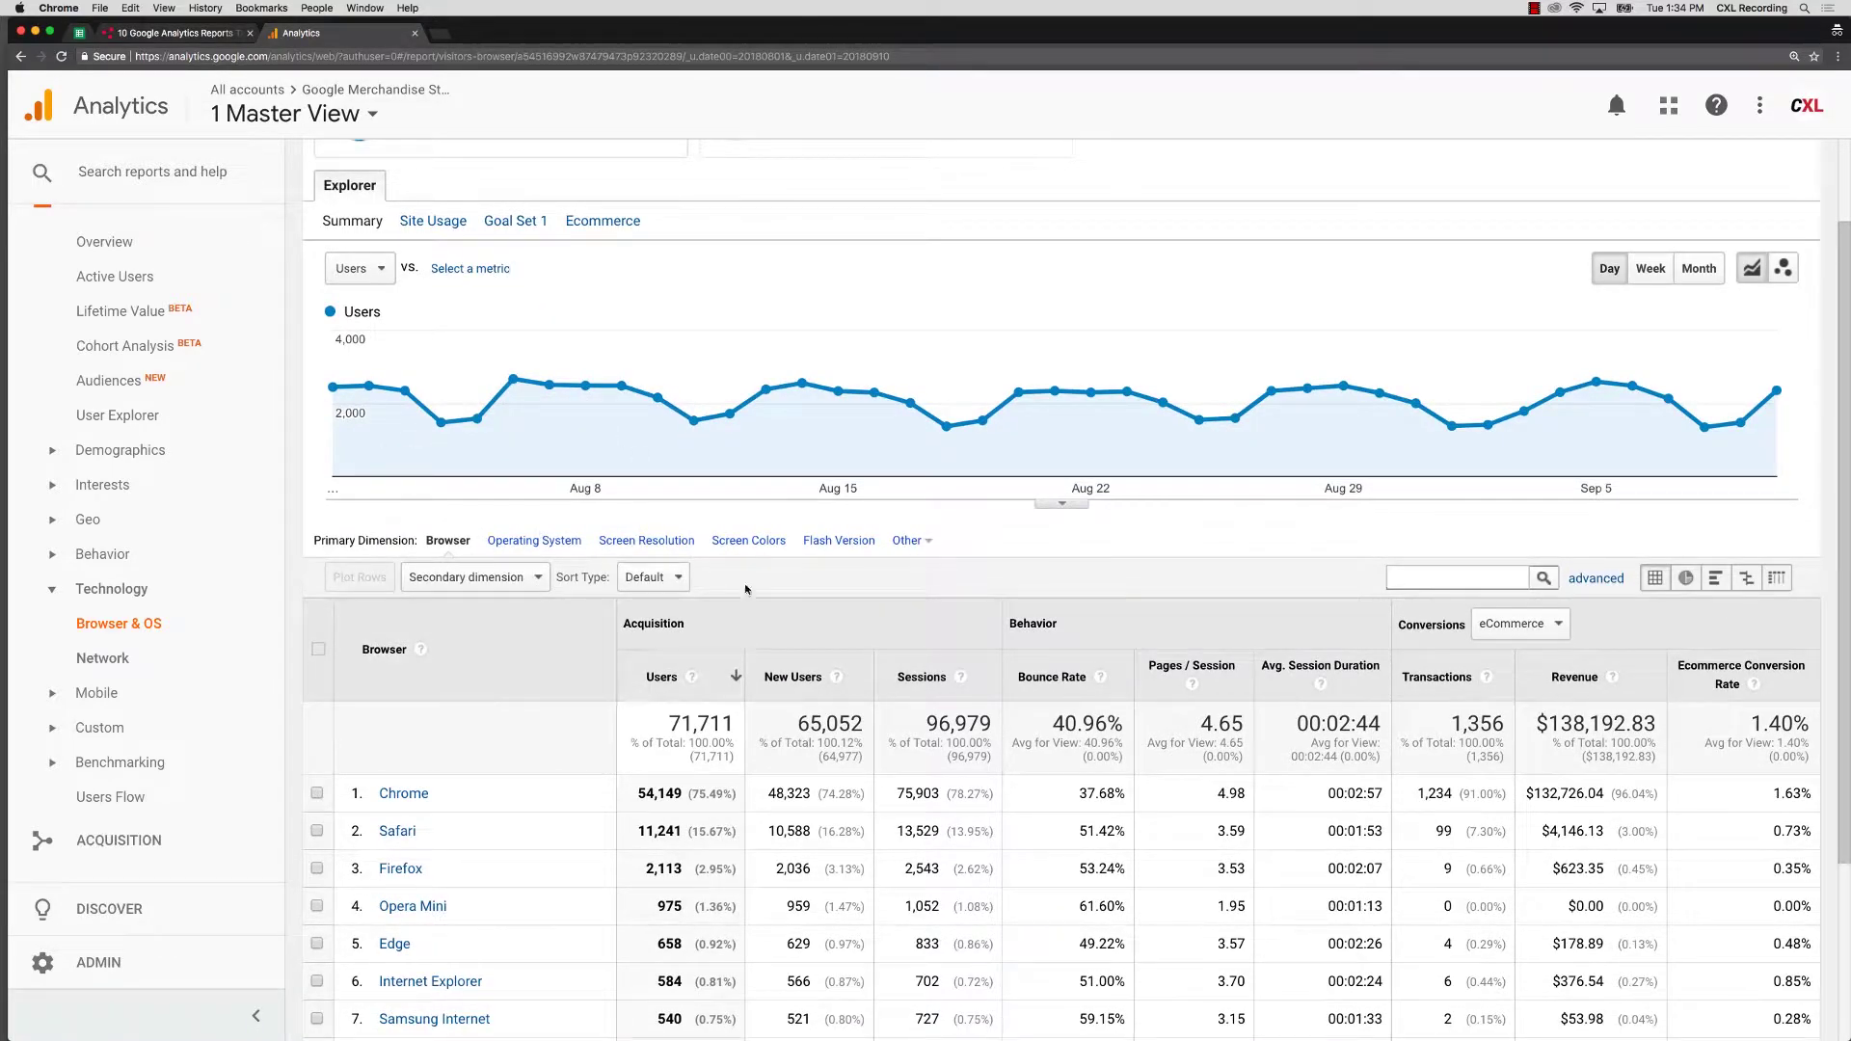
pyautogui.click(667, 543)
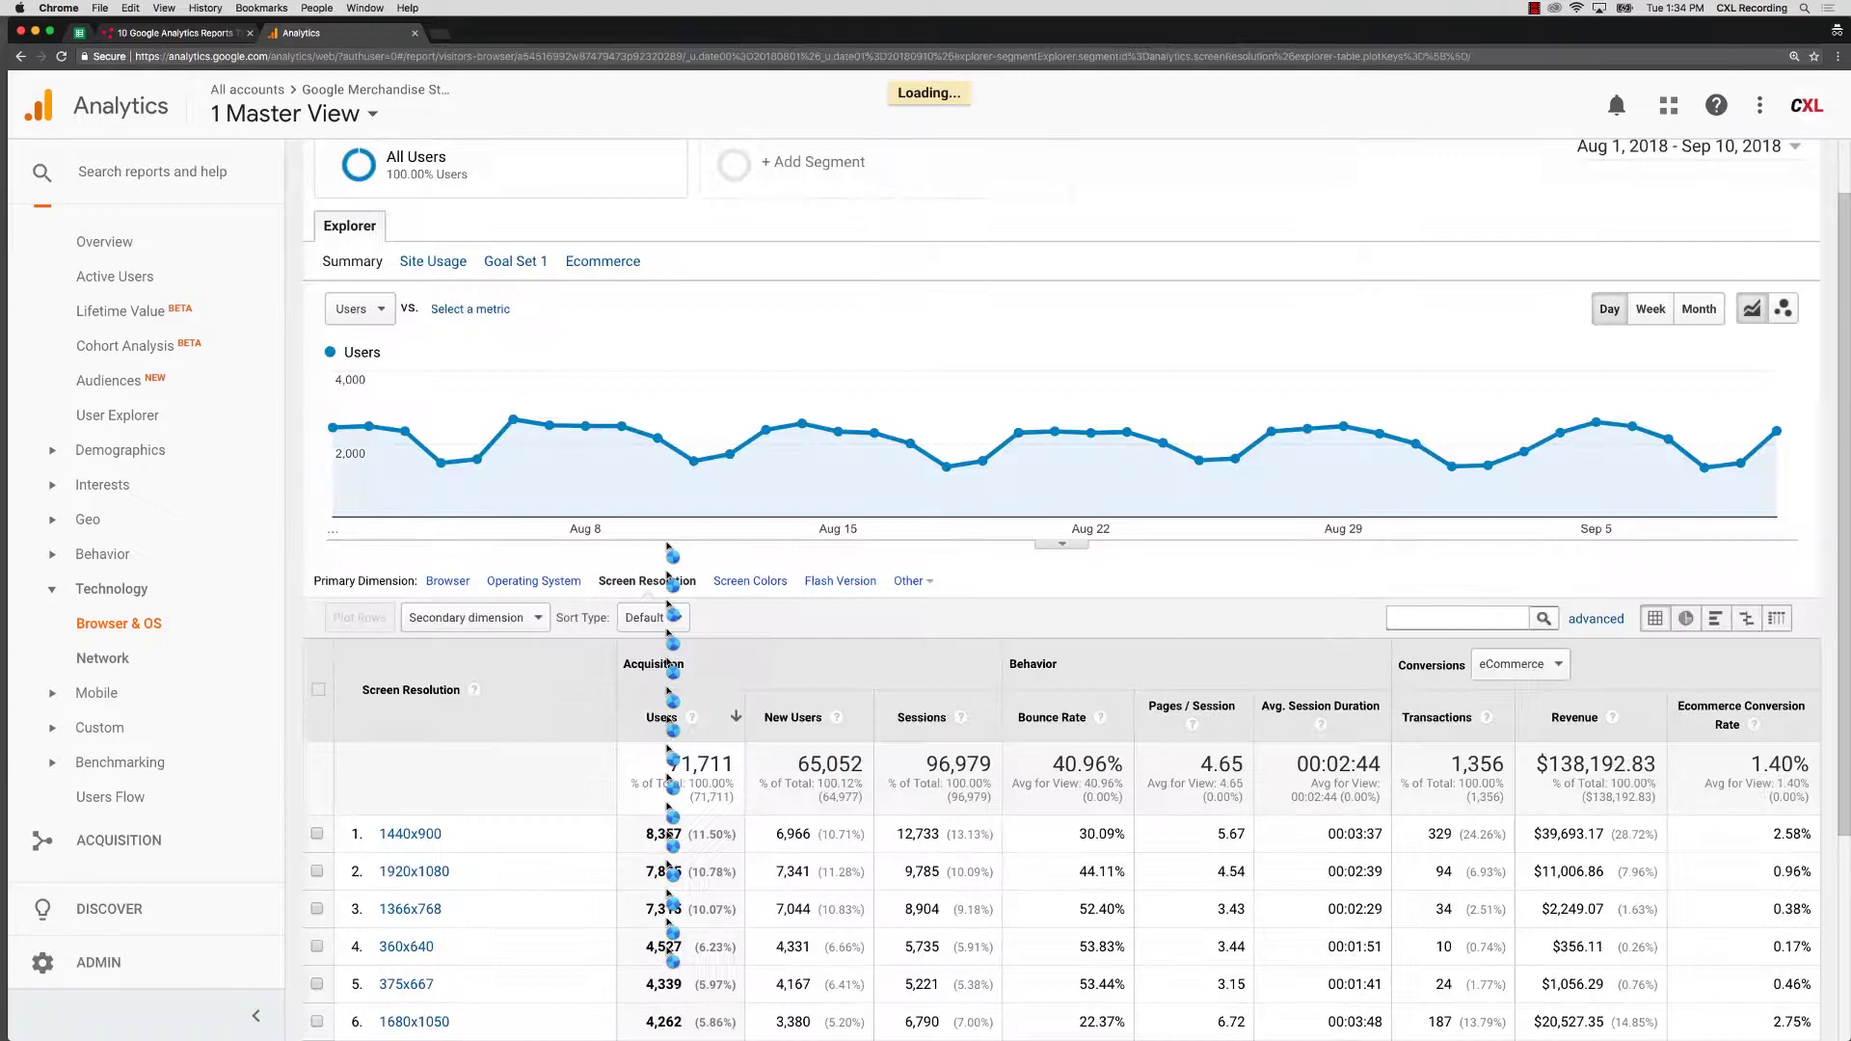
pyautogui.scroll(-3, 665, 439)
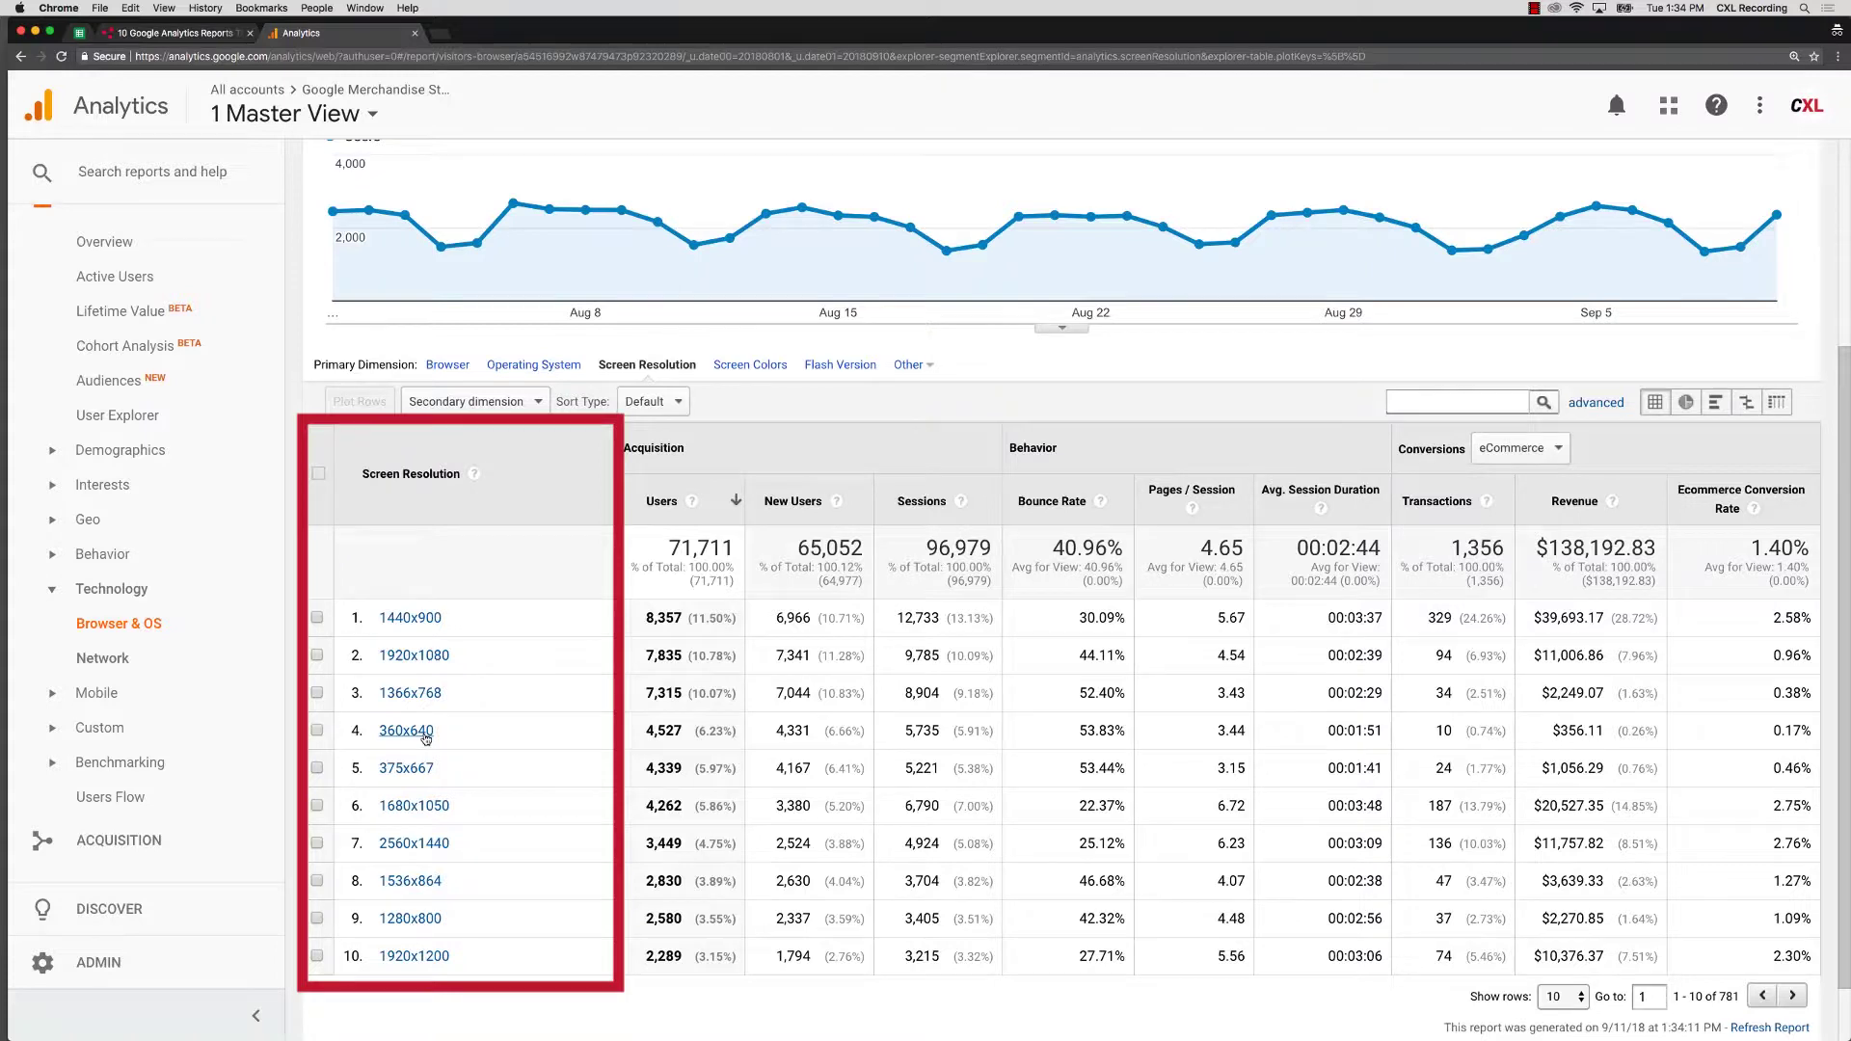
pyautogui.scroll(-1, 425, 739)
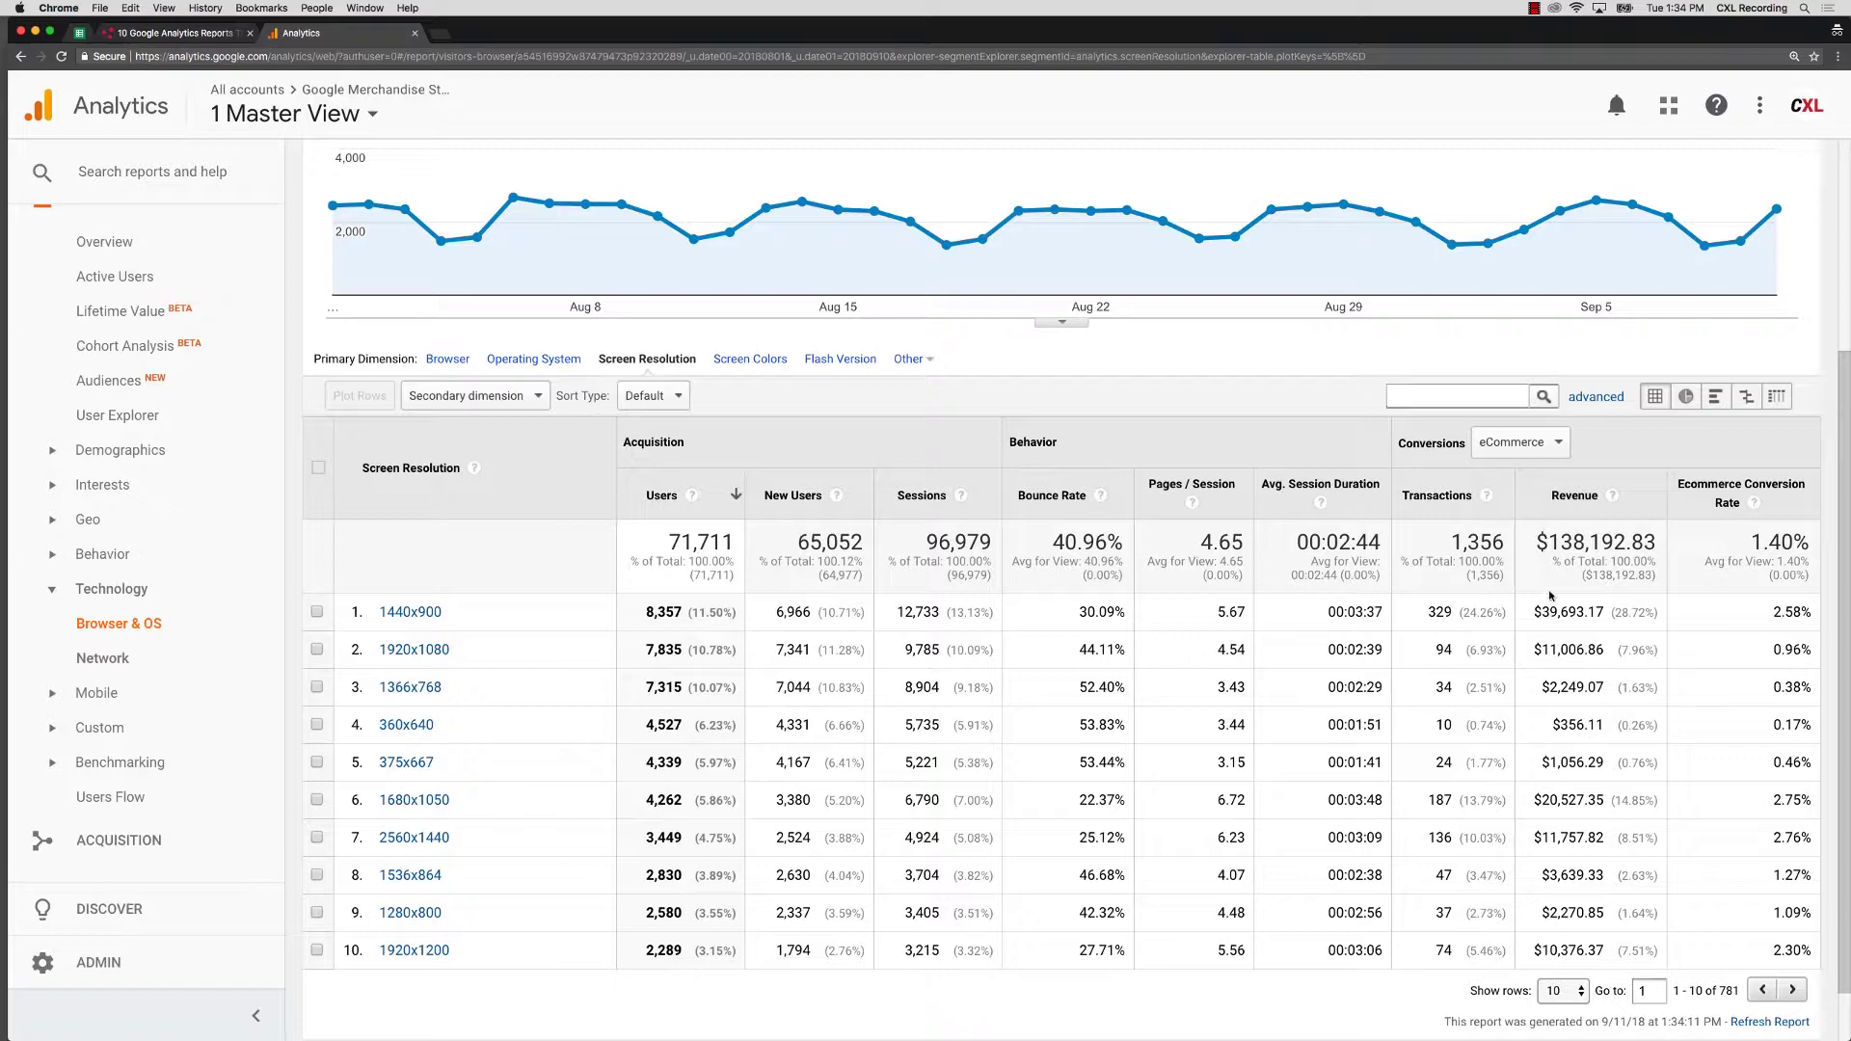
# Step: Sort screen resolutions by Ecommerce Conversion Rate and show 100 rows per page
pyautogui.click(1702, 508)
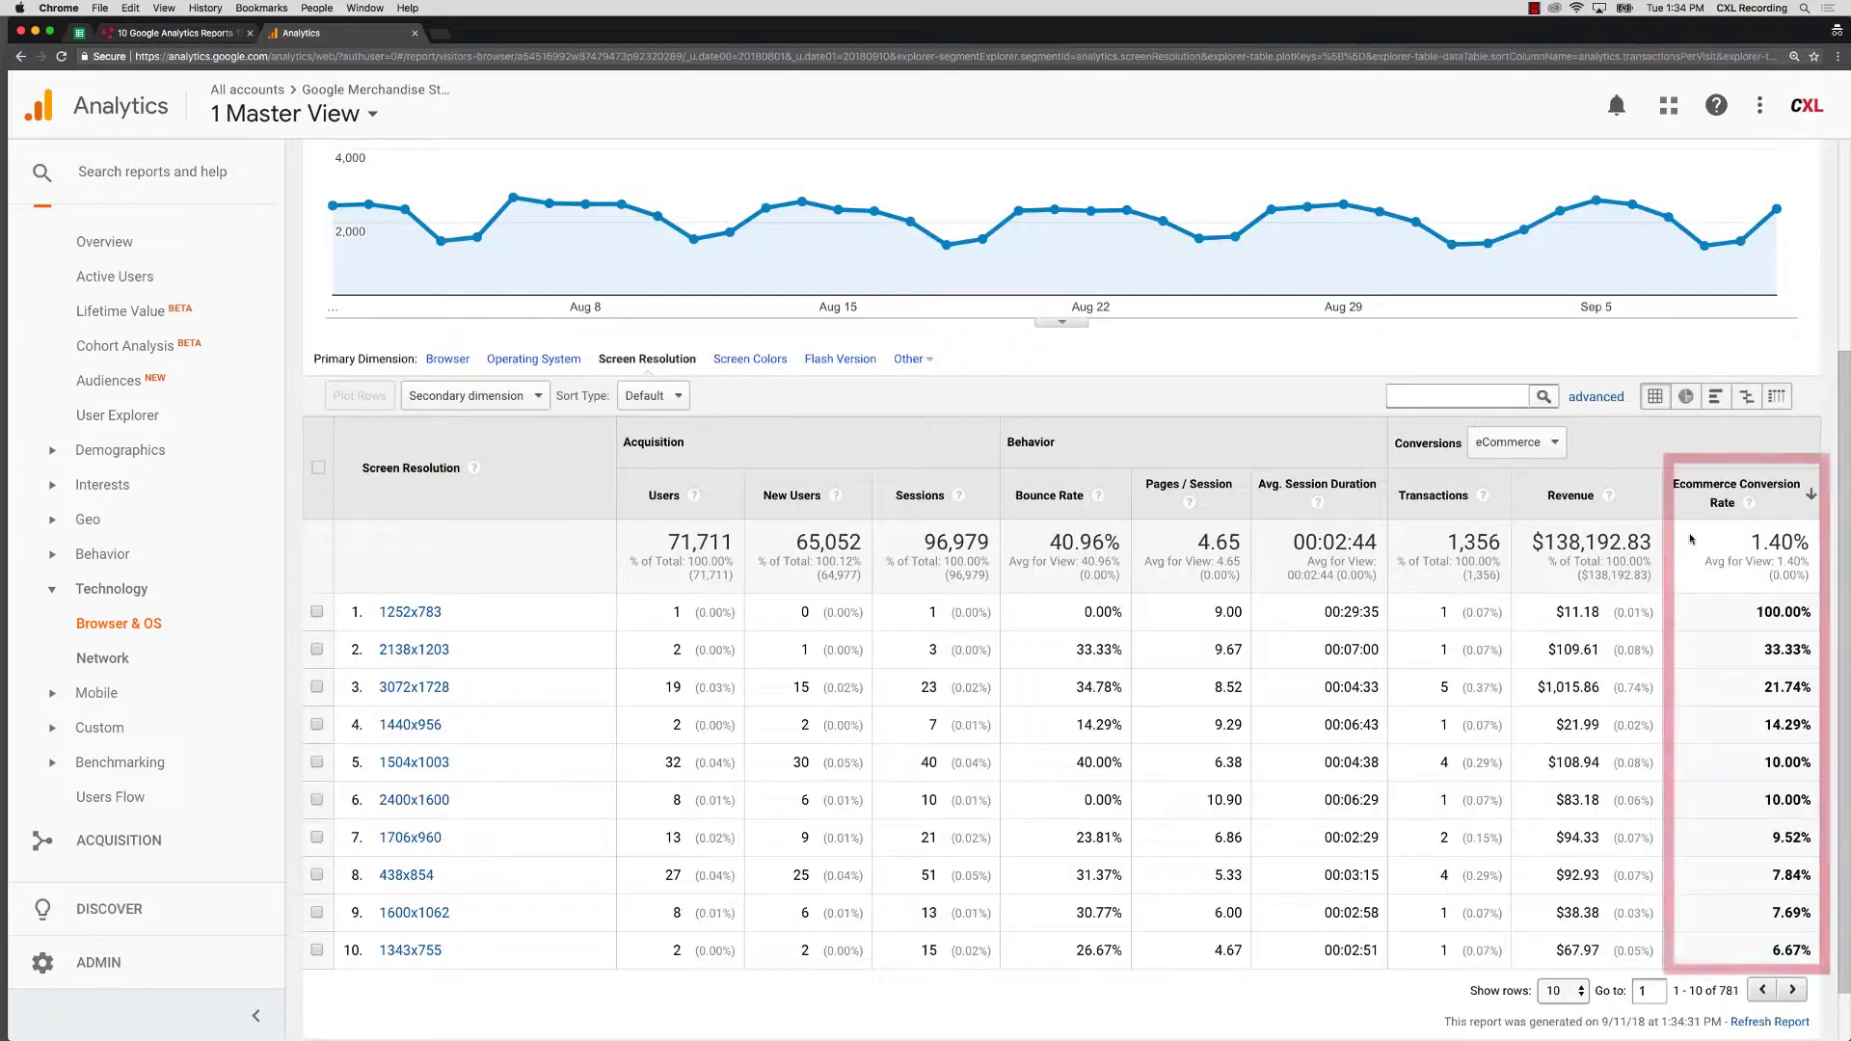
pyautogui.scroll(-1, 1721, 632)
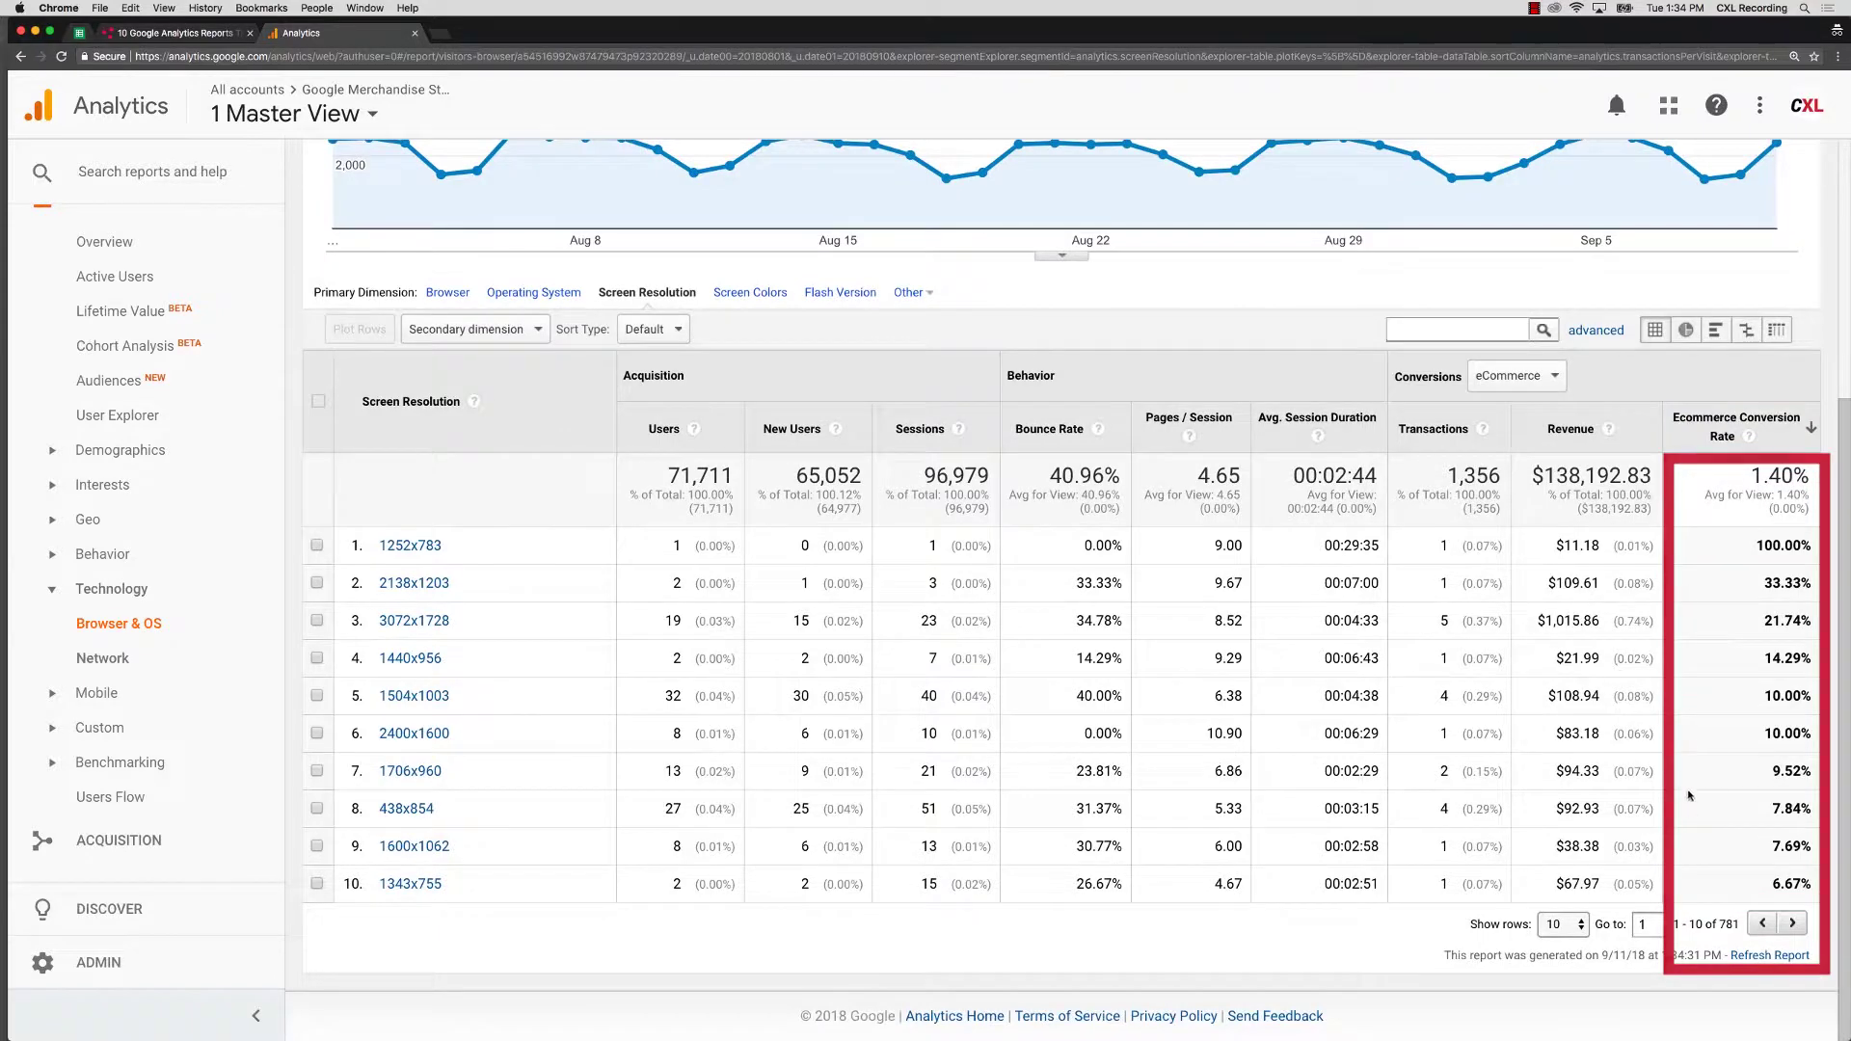
pyautogui.click(1576, 934)
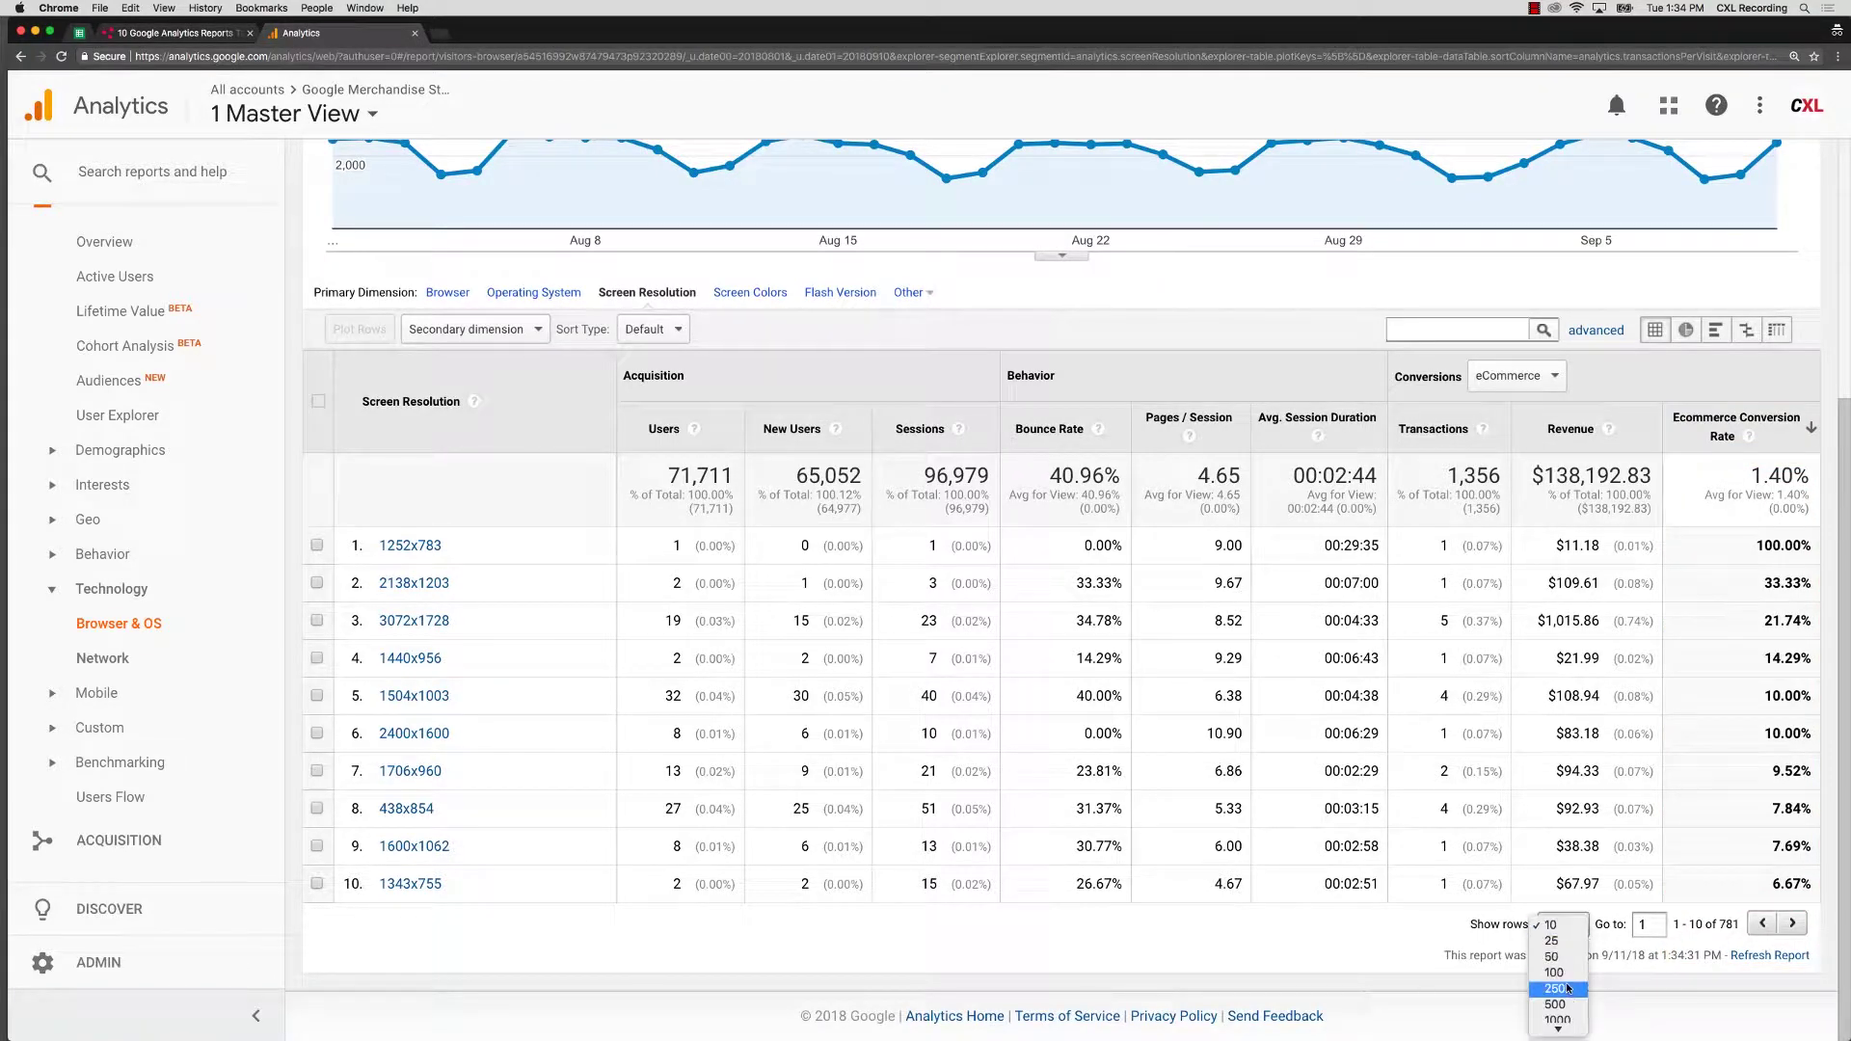
pyautogui.click(1555, 973)
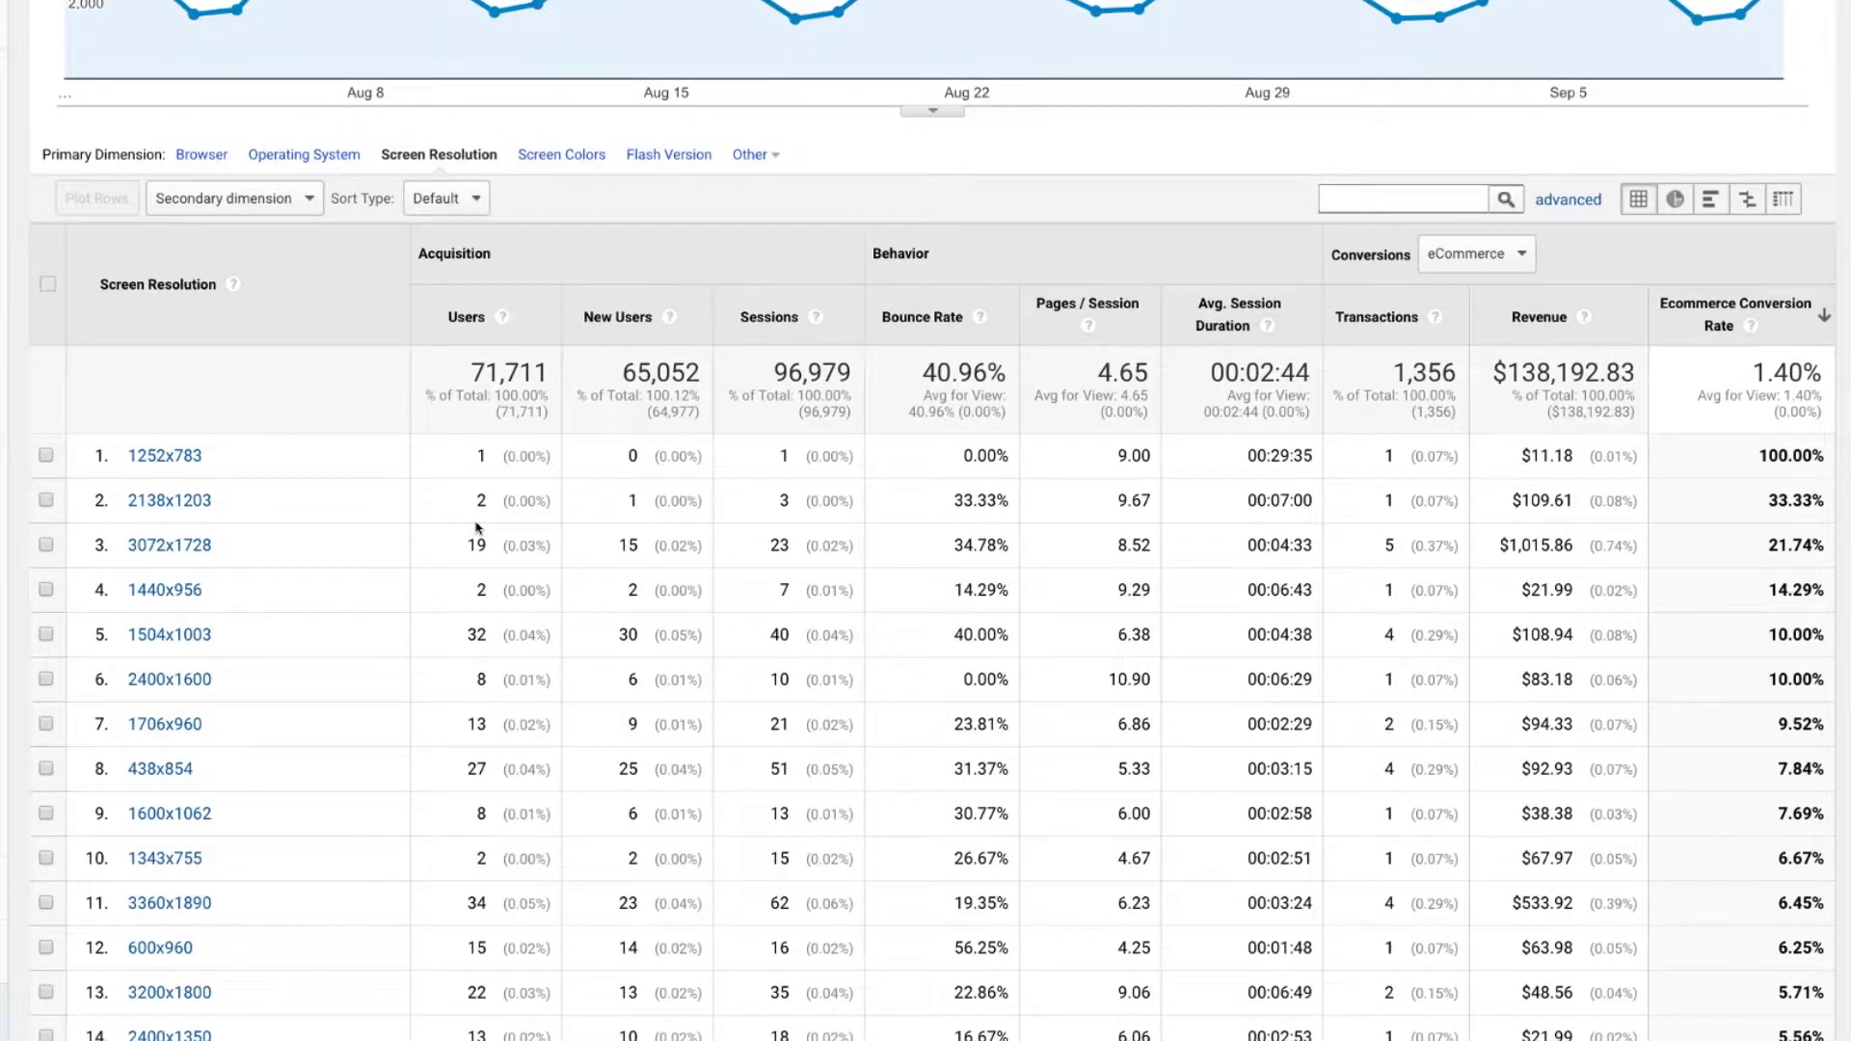
# Step: Review the sorted rows, from 1252x783 at 100.00% down to 1440x900 at 2.58%
pyautogui.scroll(-1, 488, 465)
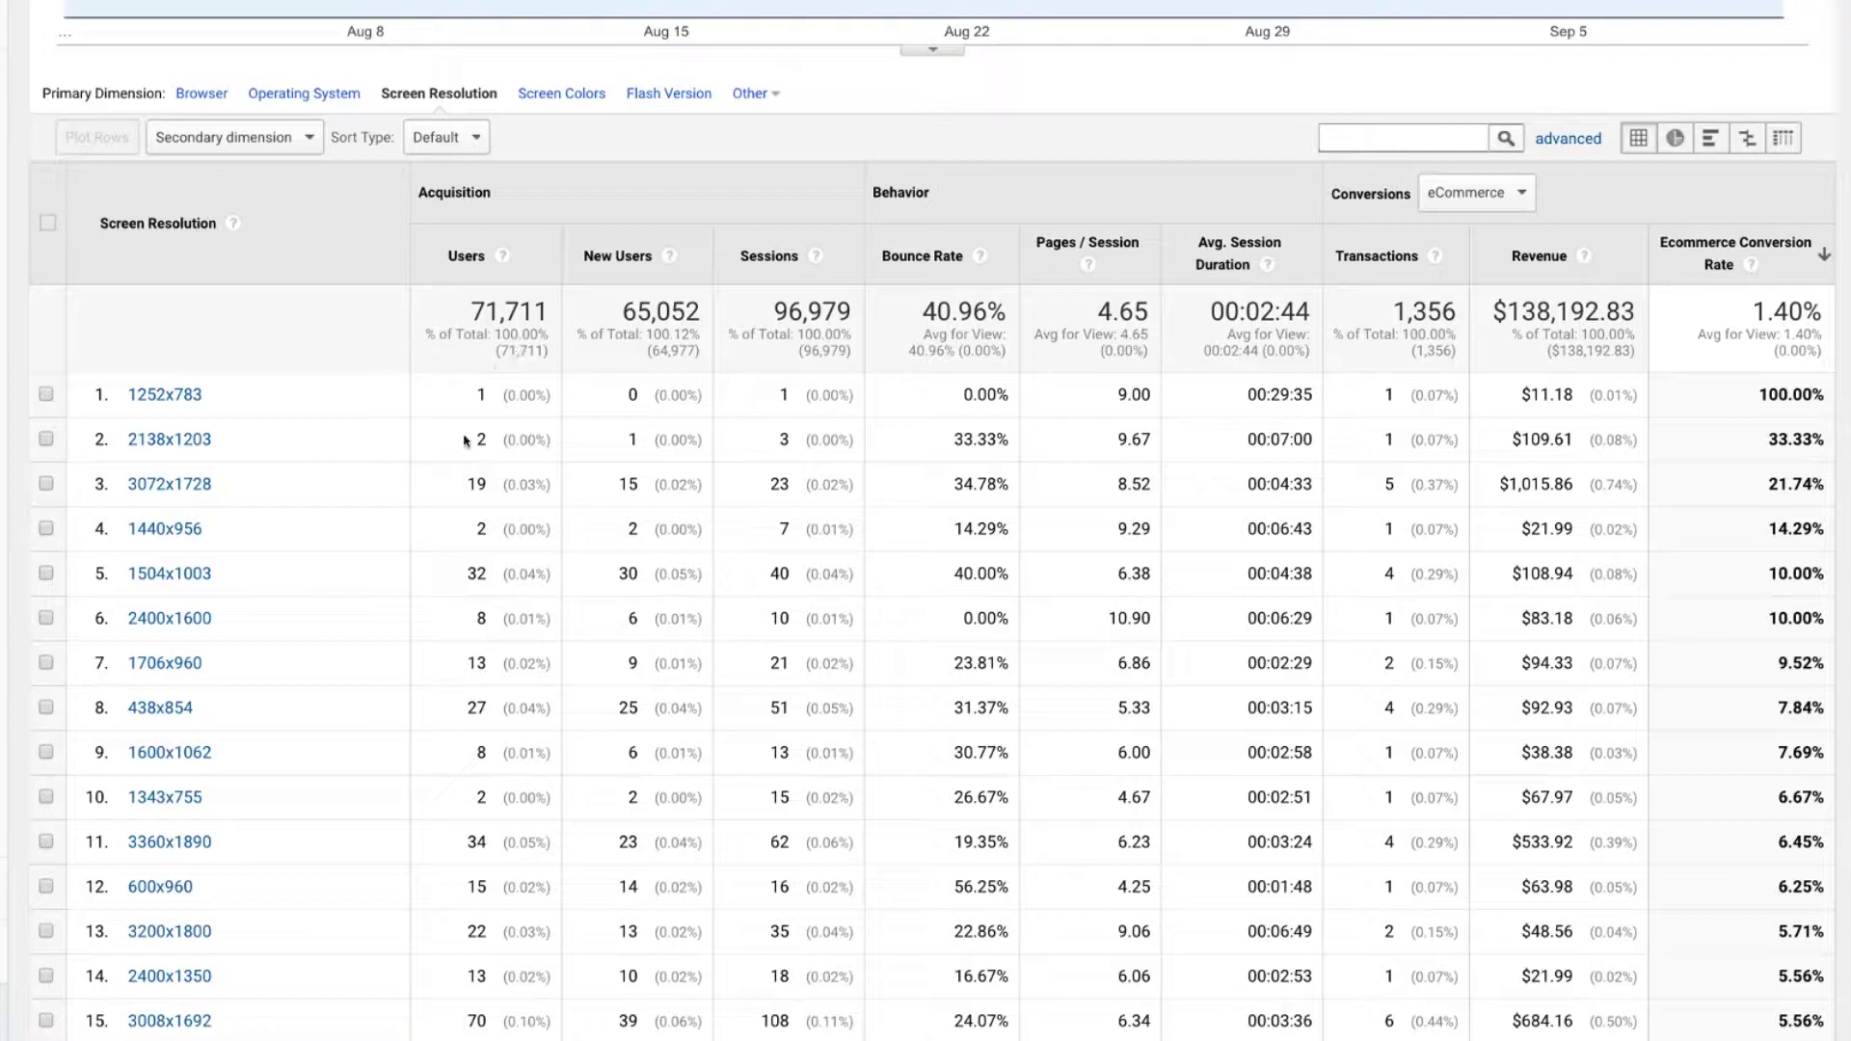
pyautogui.scroll(-6, 476, 511)
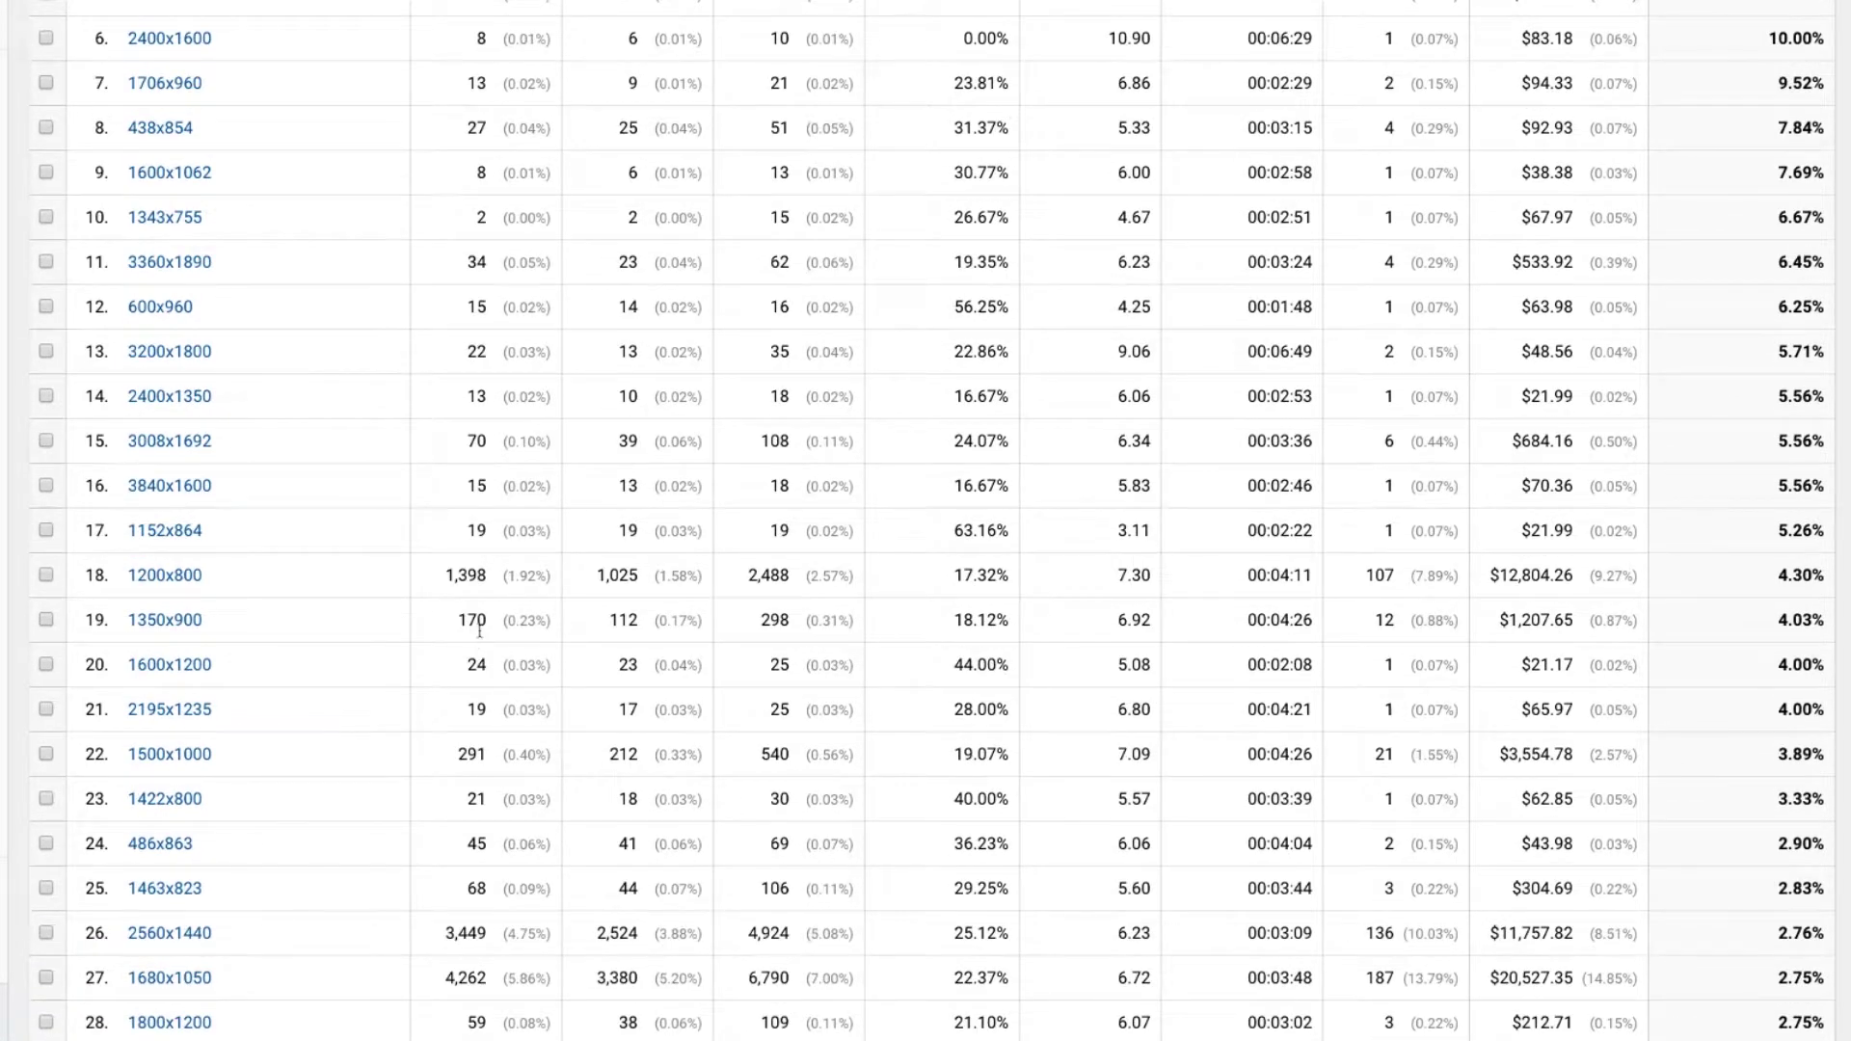
pyautogui.scroll(-4, 475, 636)
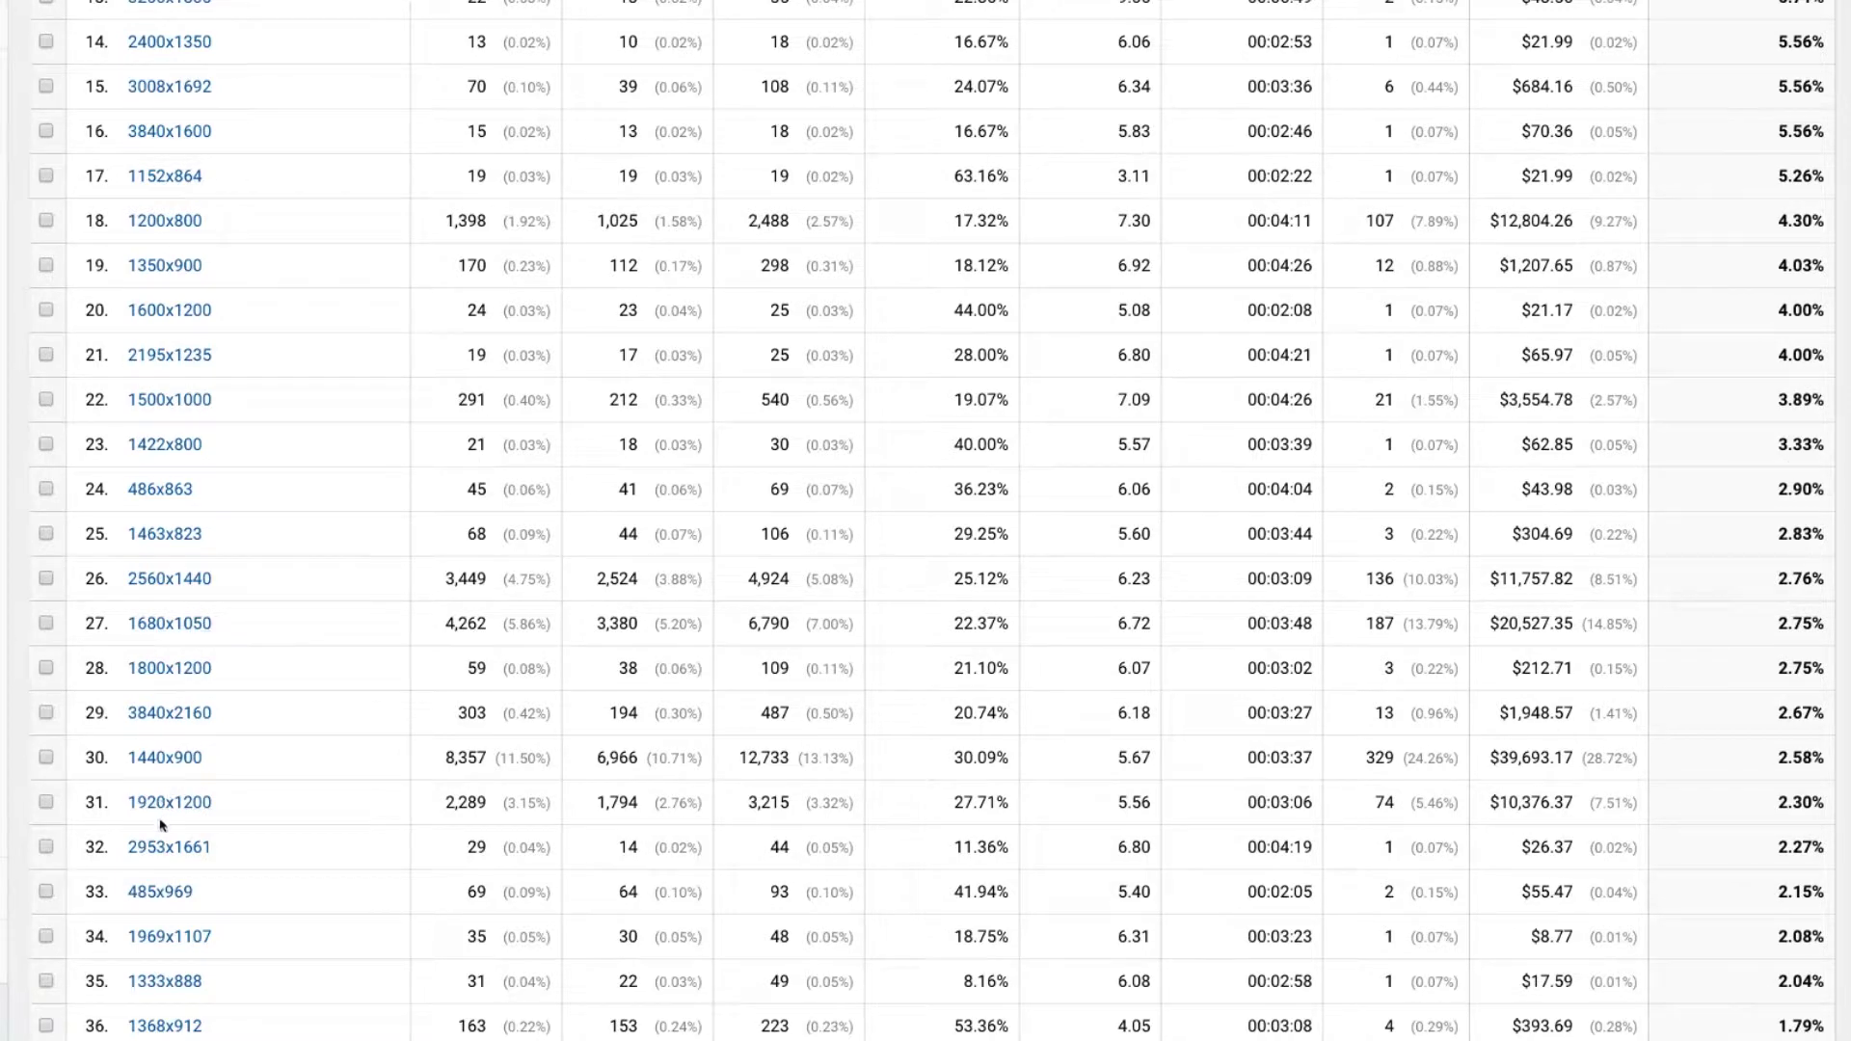
pyautogui.scroll(5, 1740, 743)
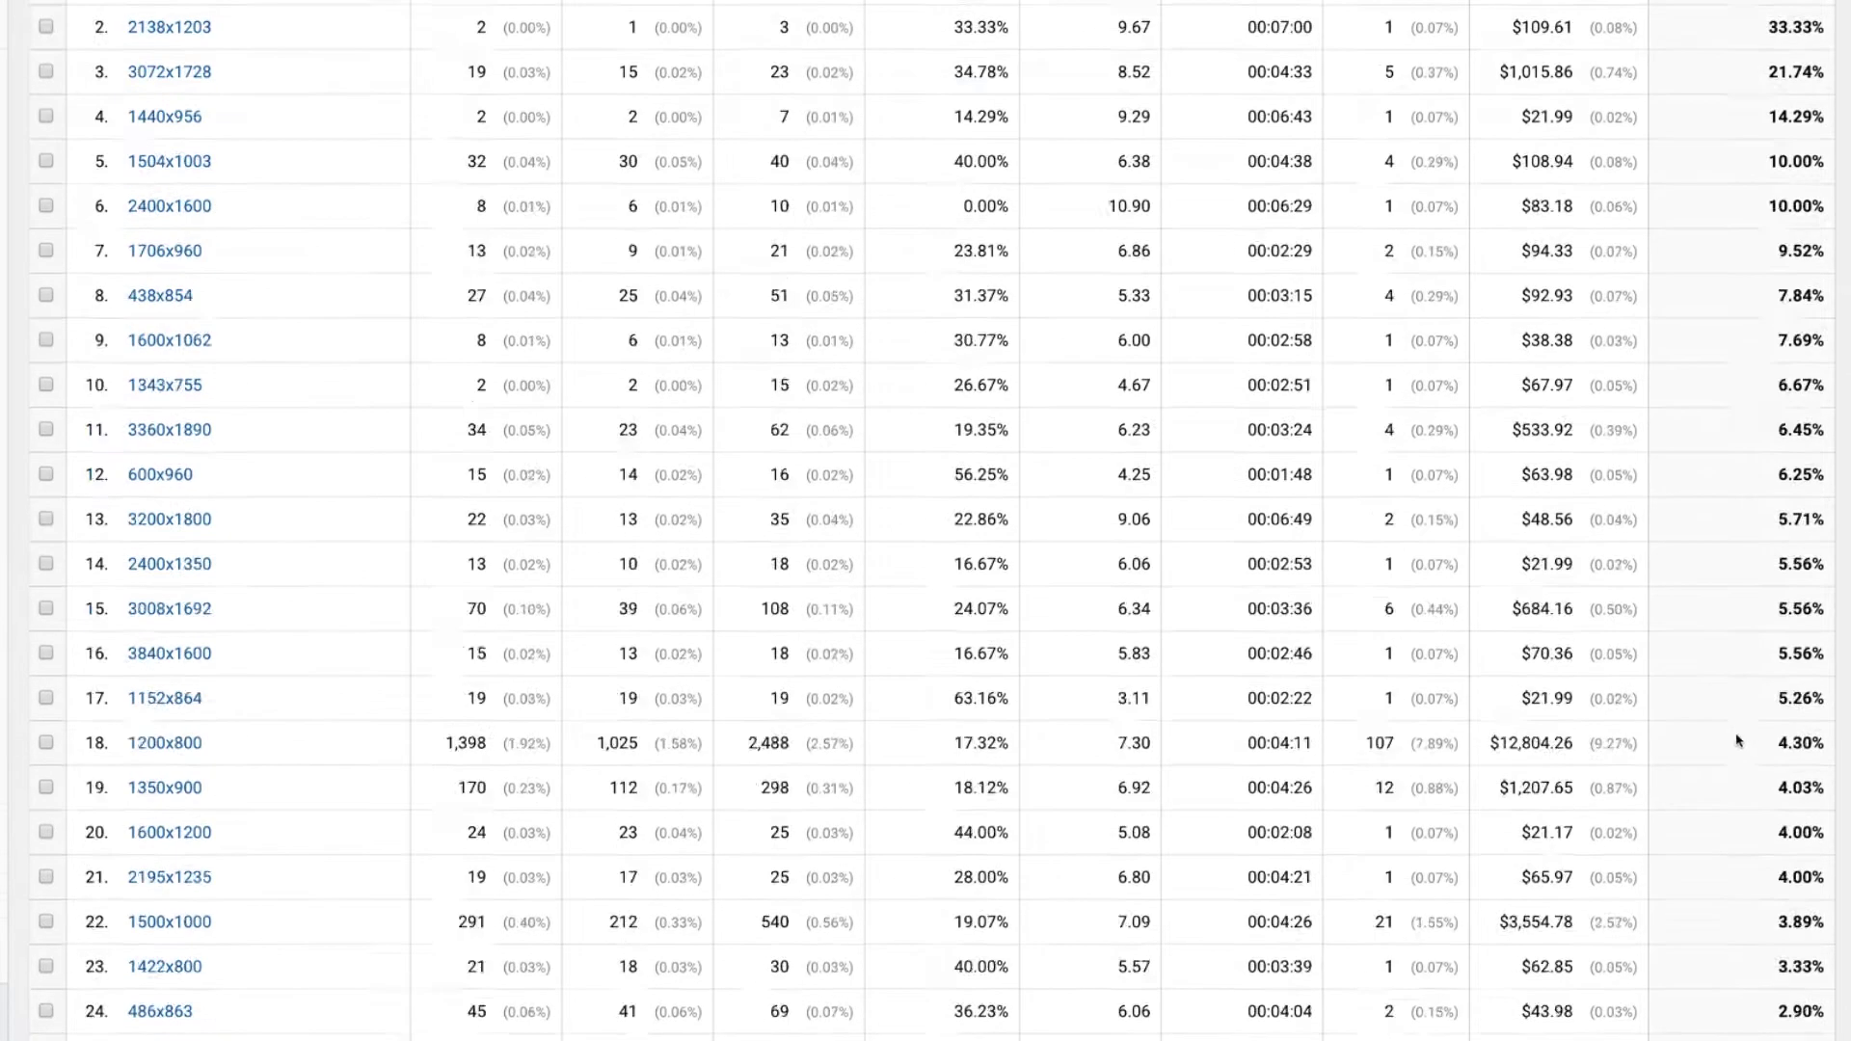
pyautogui.scroll(10, 1738, 740)
pyautogui.scroll(-1, 340, 679)
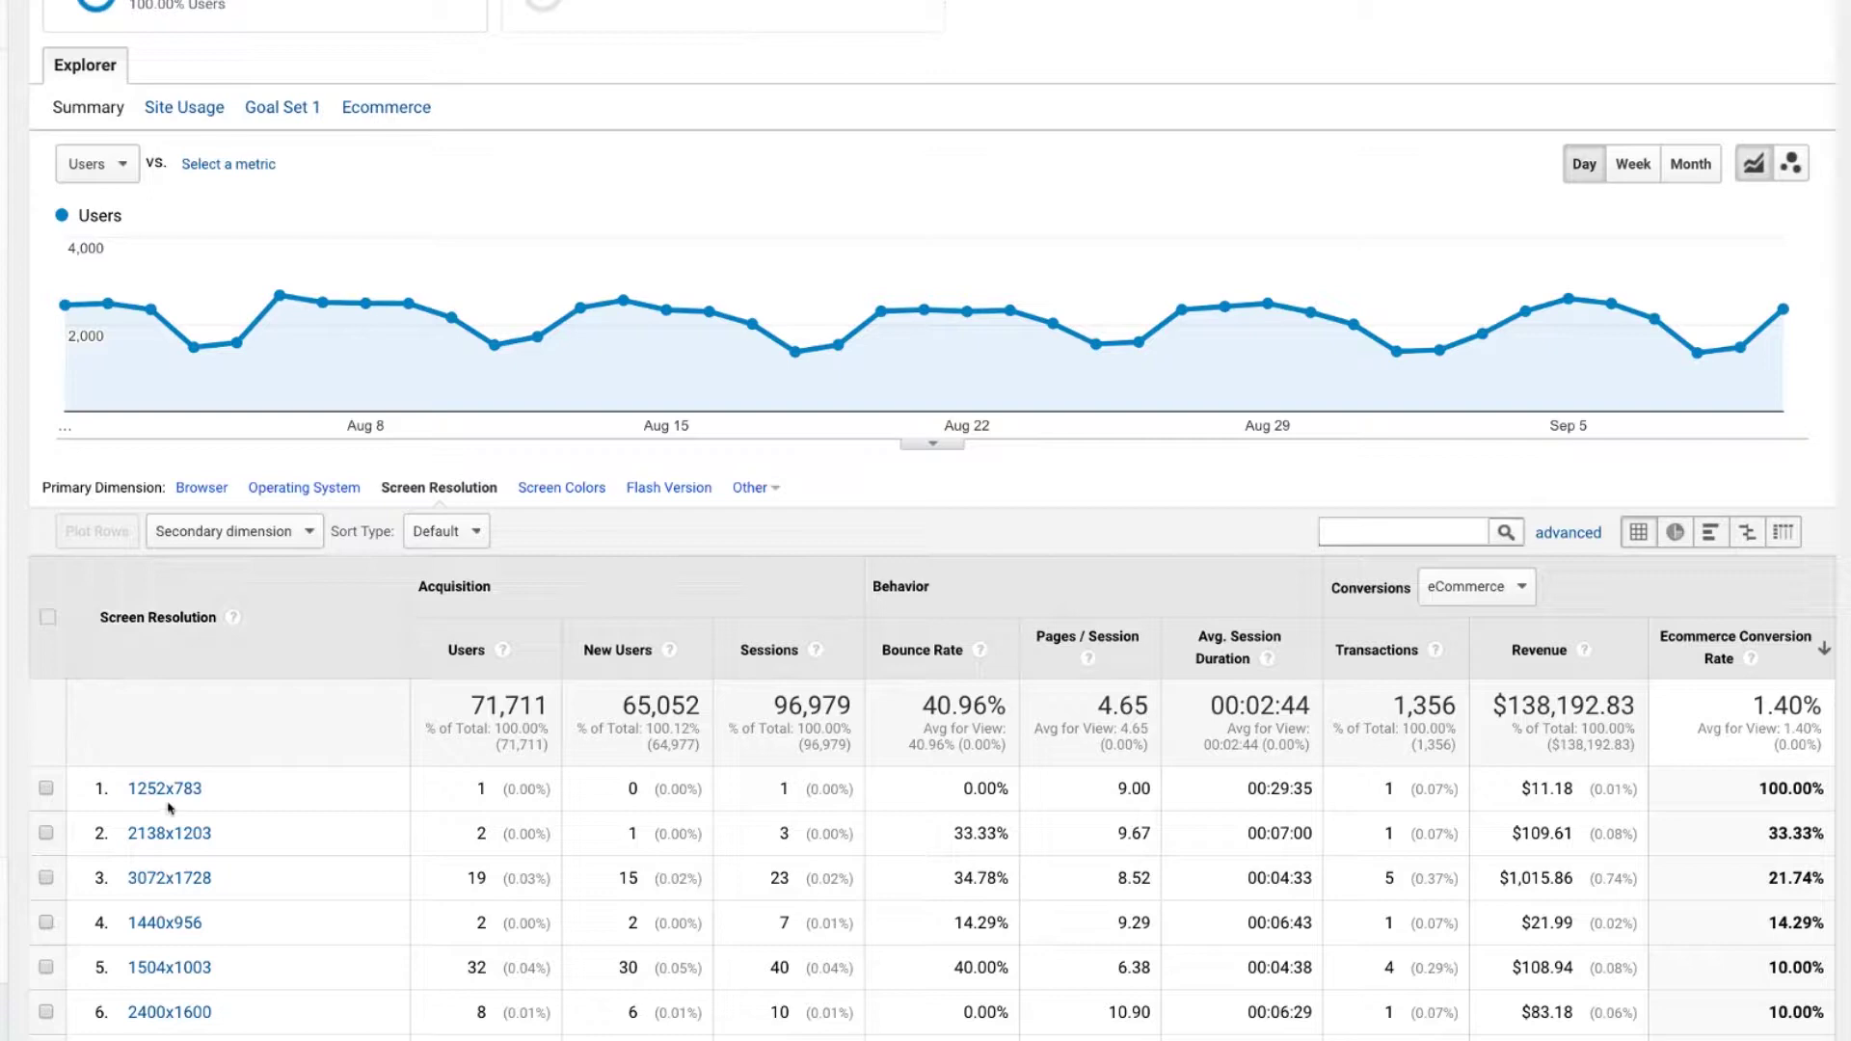
pyautogui.scroll(-1, 169, 808)
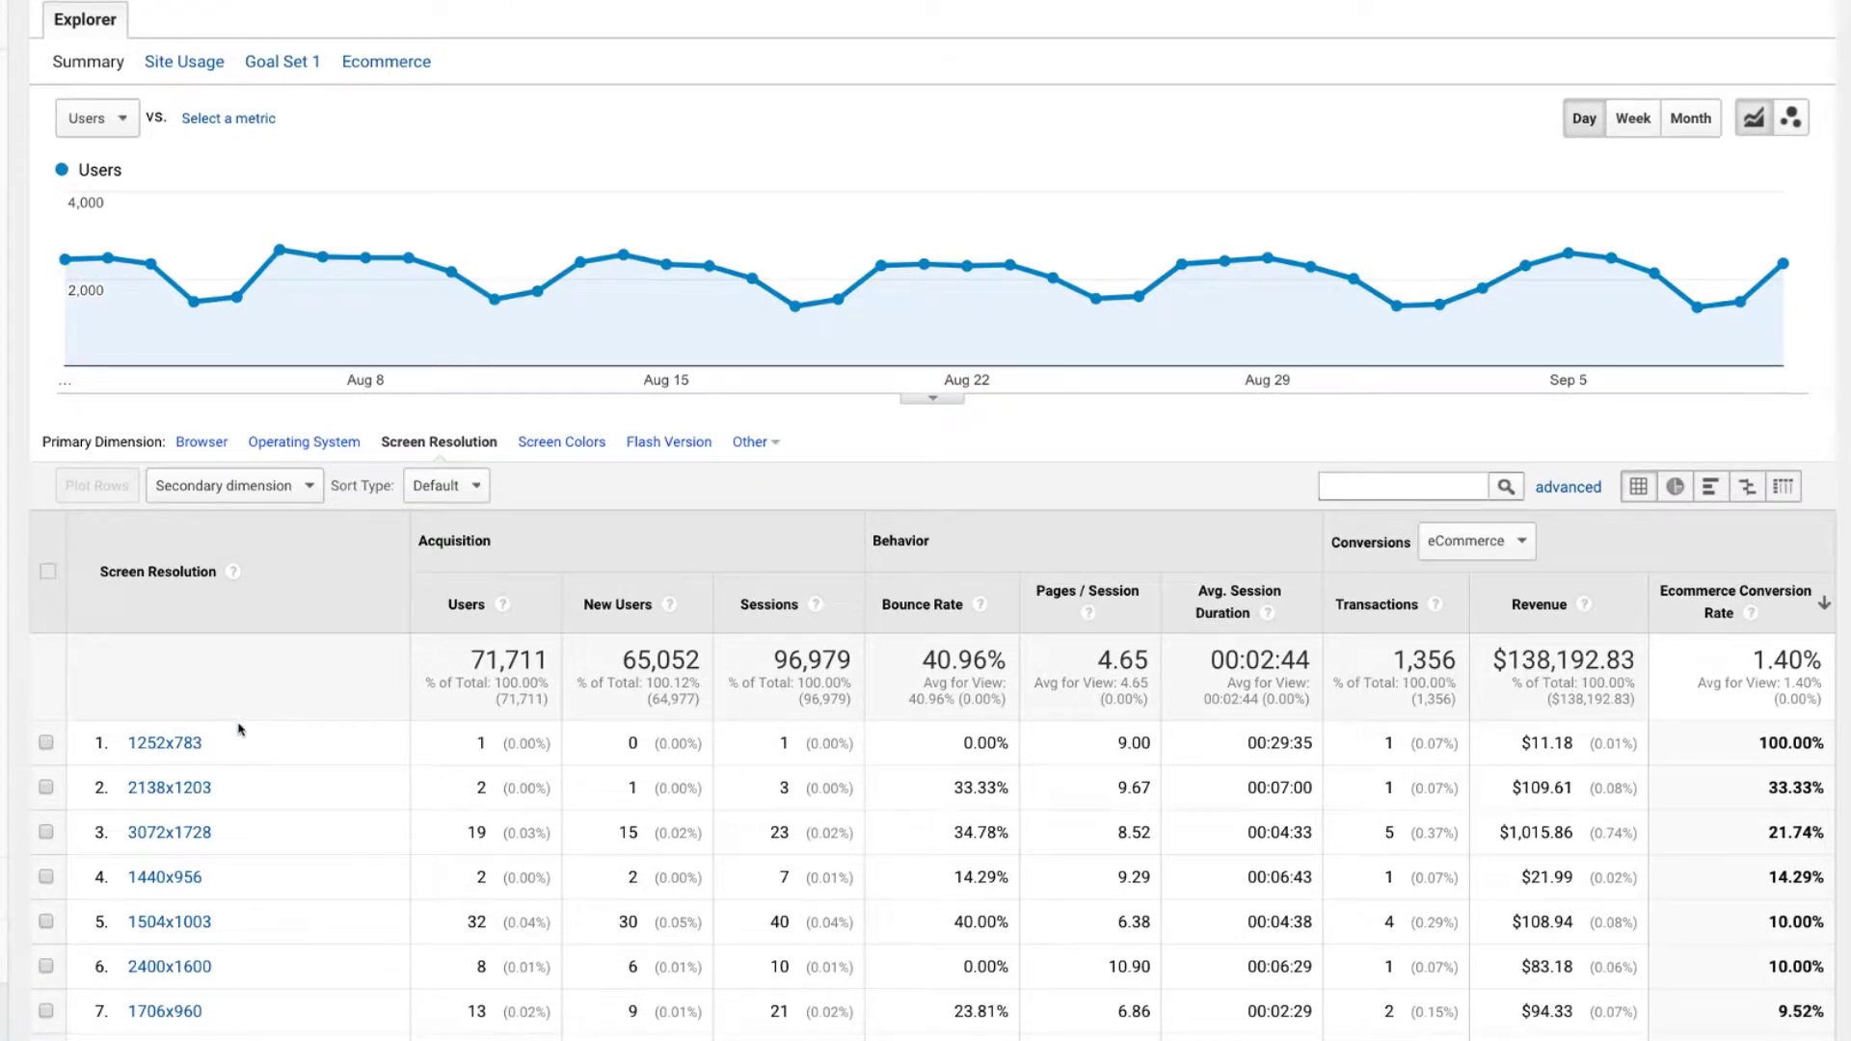
pyautogui.scroll(-10, 240, 730)
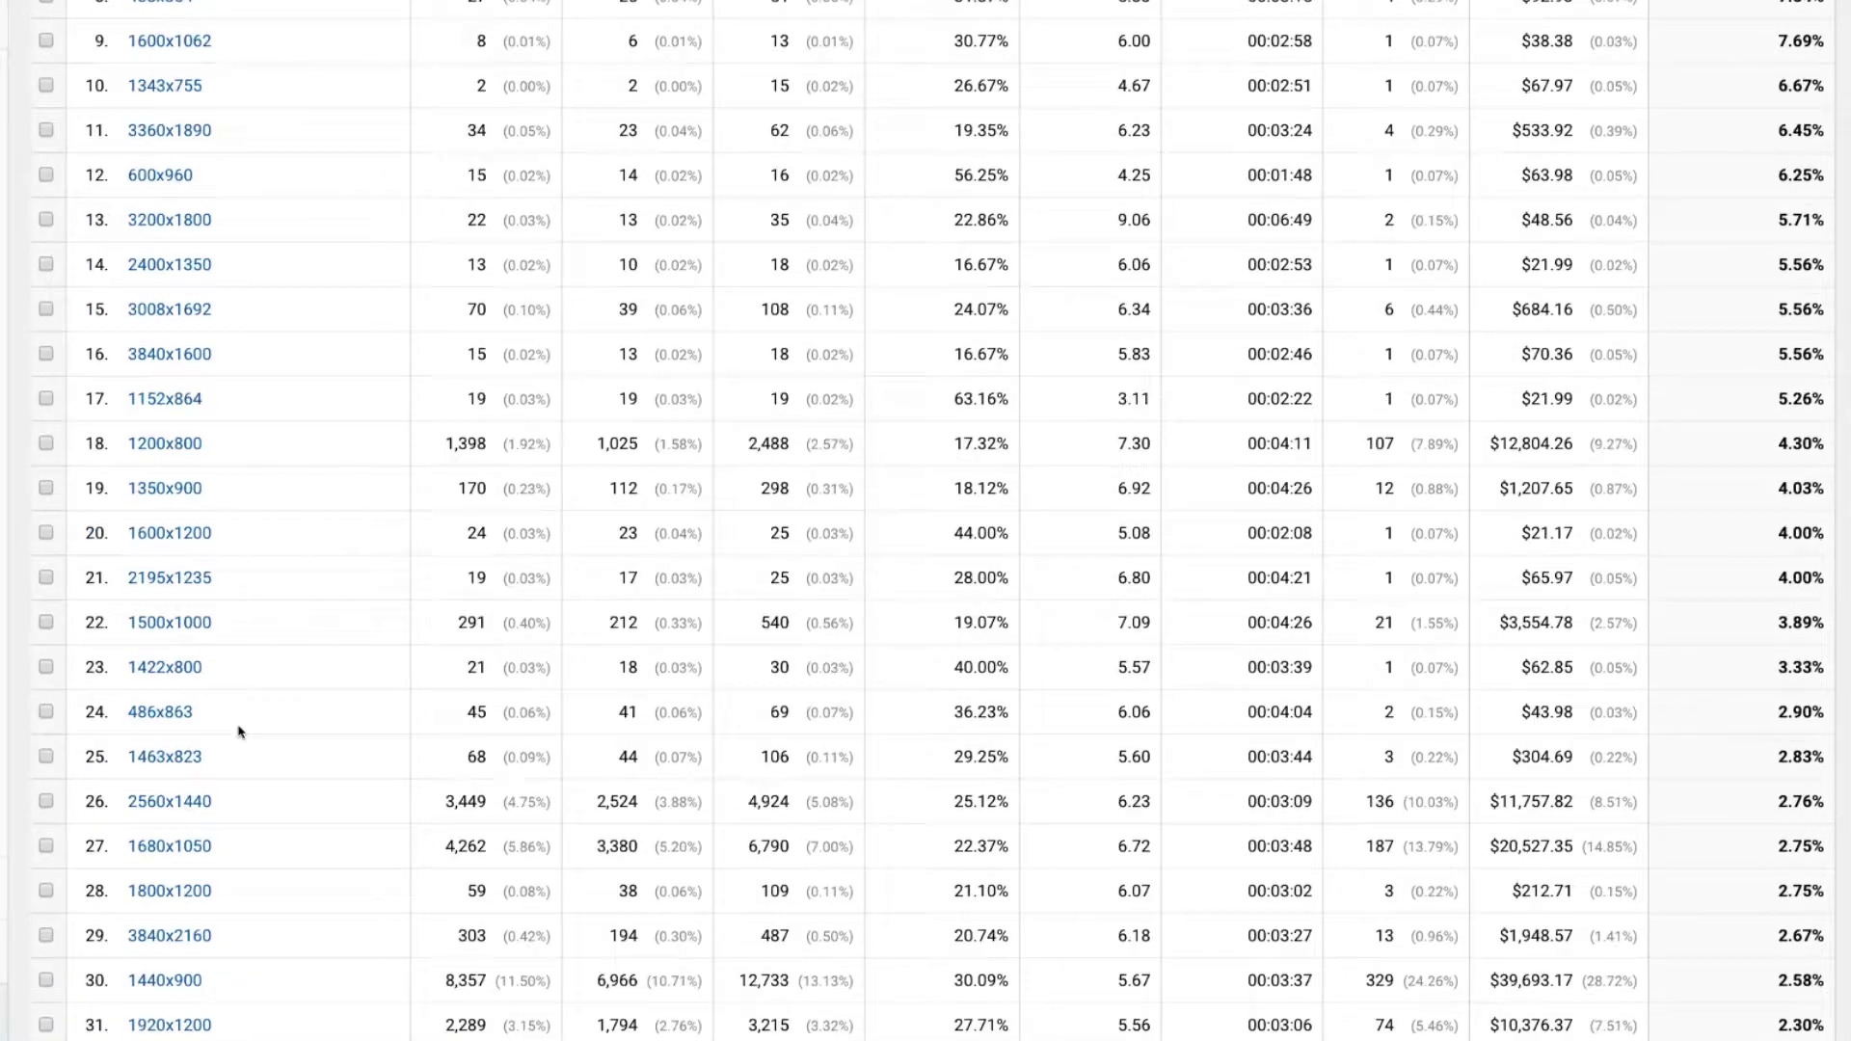
pyautogui.scroll(-1, 240, 729)
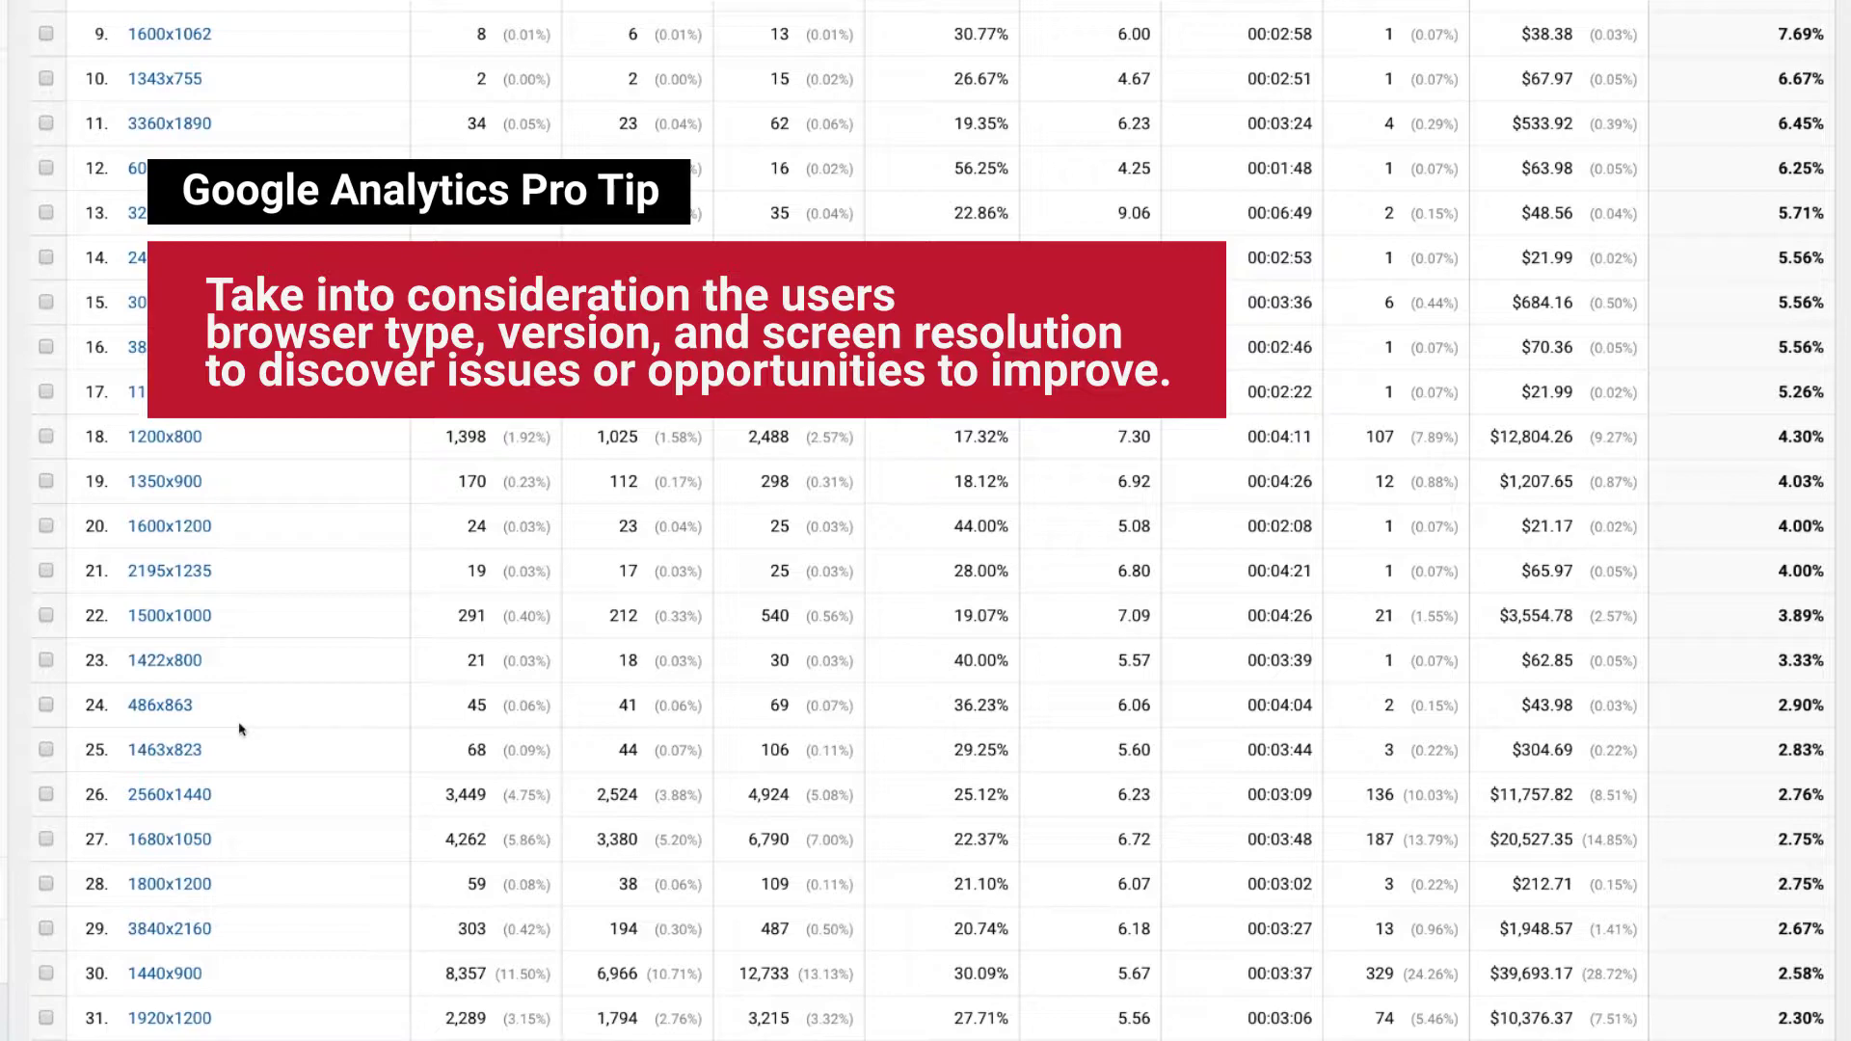
pyautogui.scroll(-4, 240, 729)
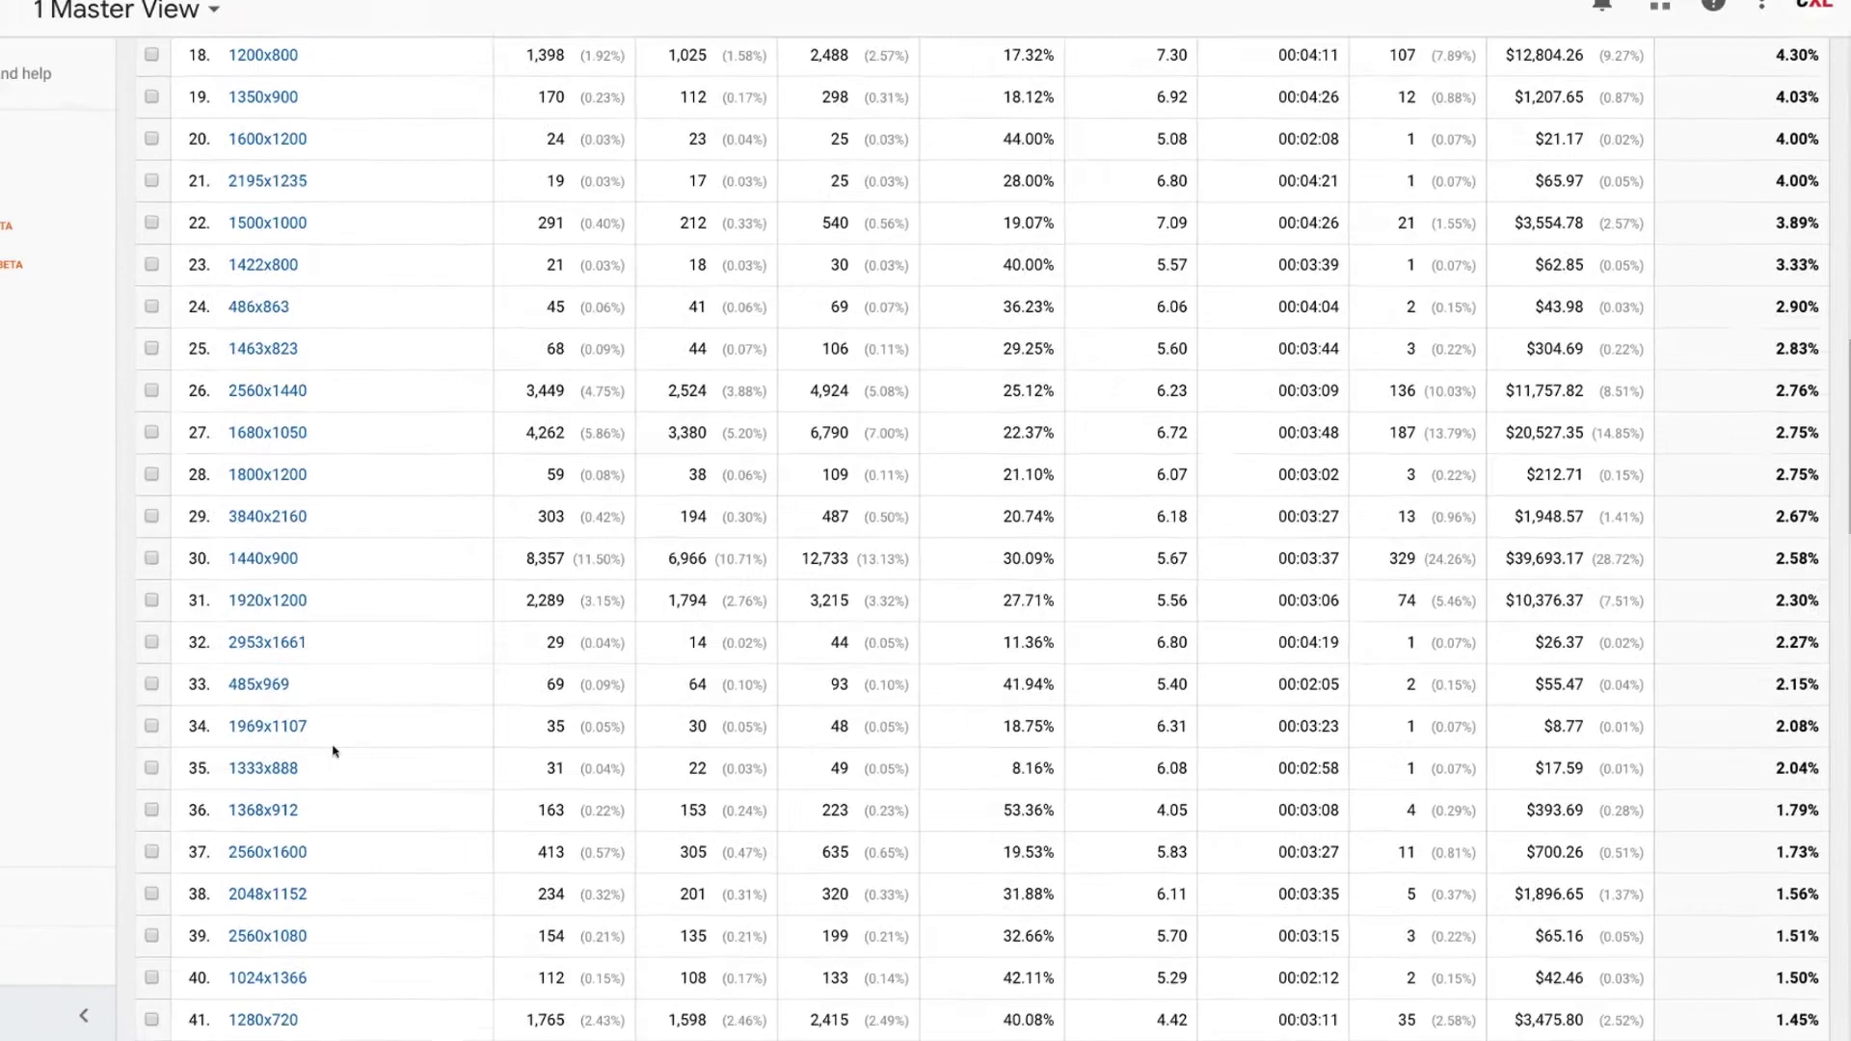
pyautogui.scroll(10, 244, 733)
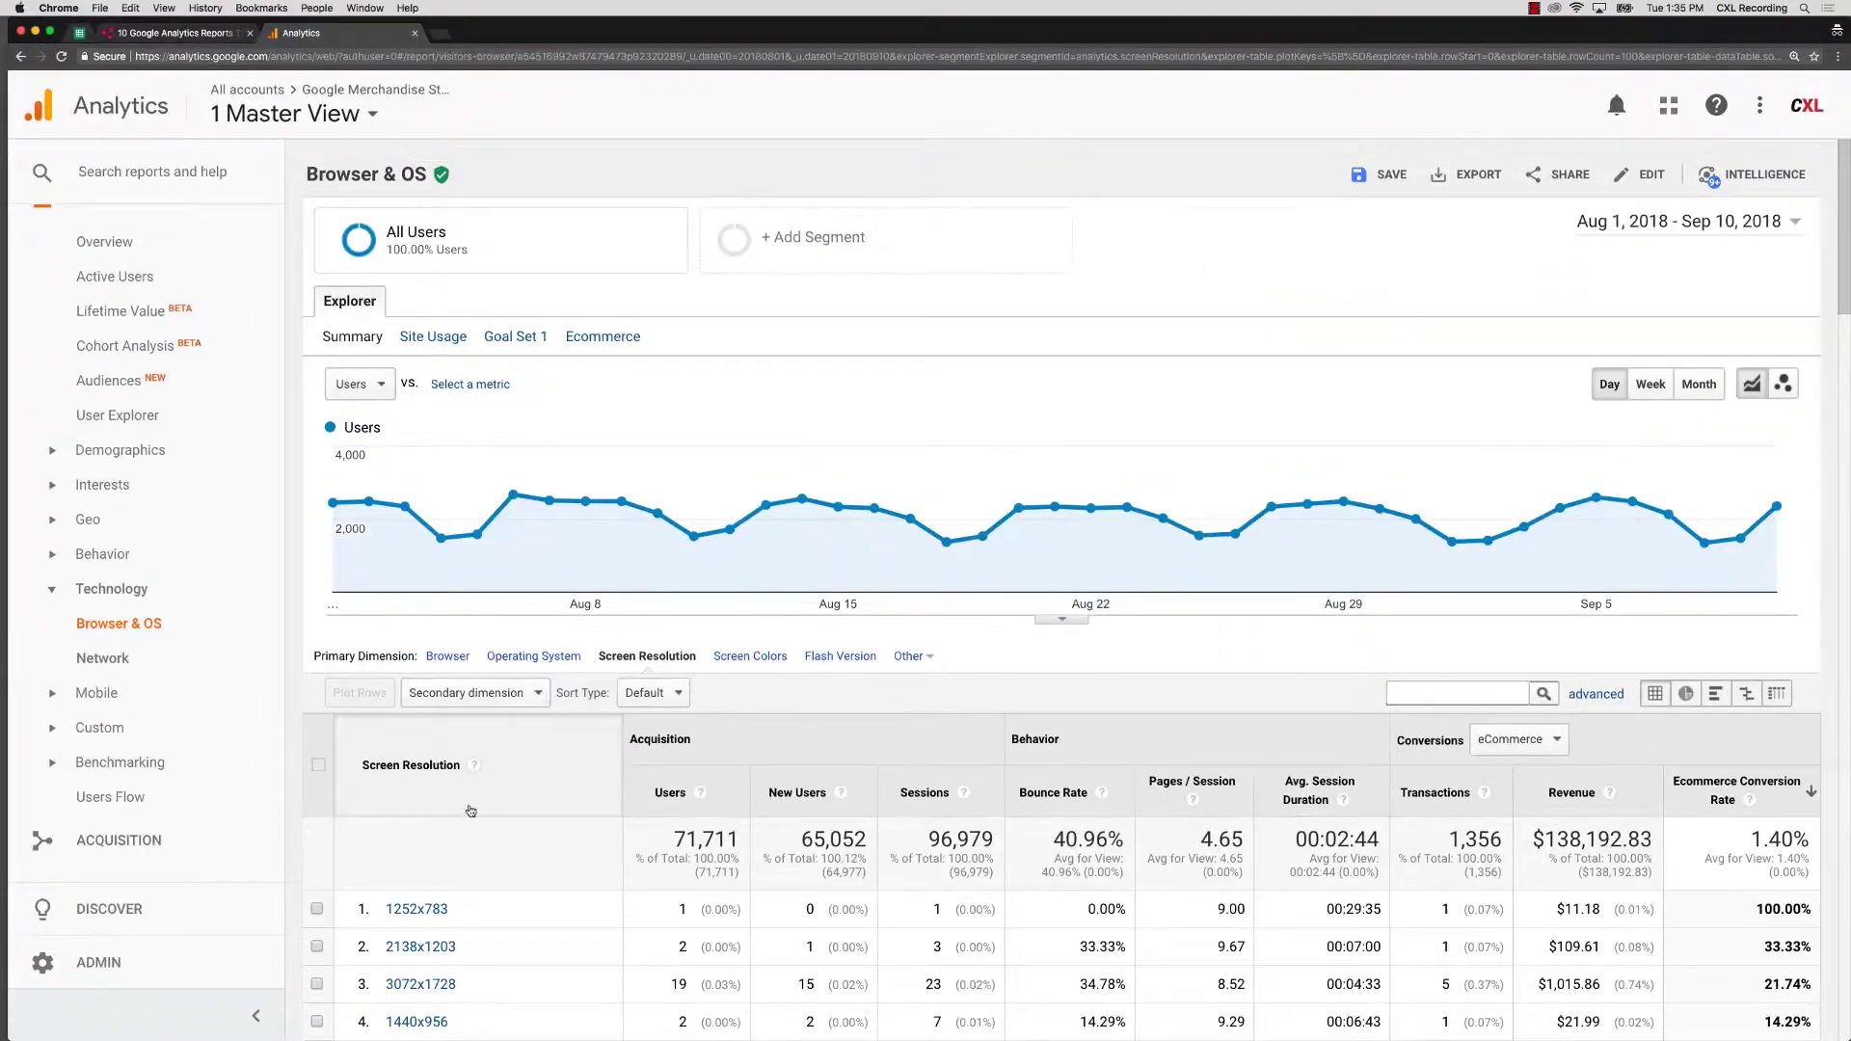
# Step: Sort screen resolutions by Users descending and highlight 1920x1080's 0.96% conversion rate
pyautogui.click(669, 793)
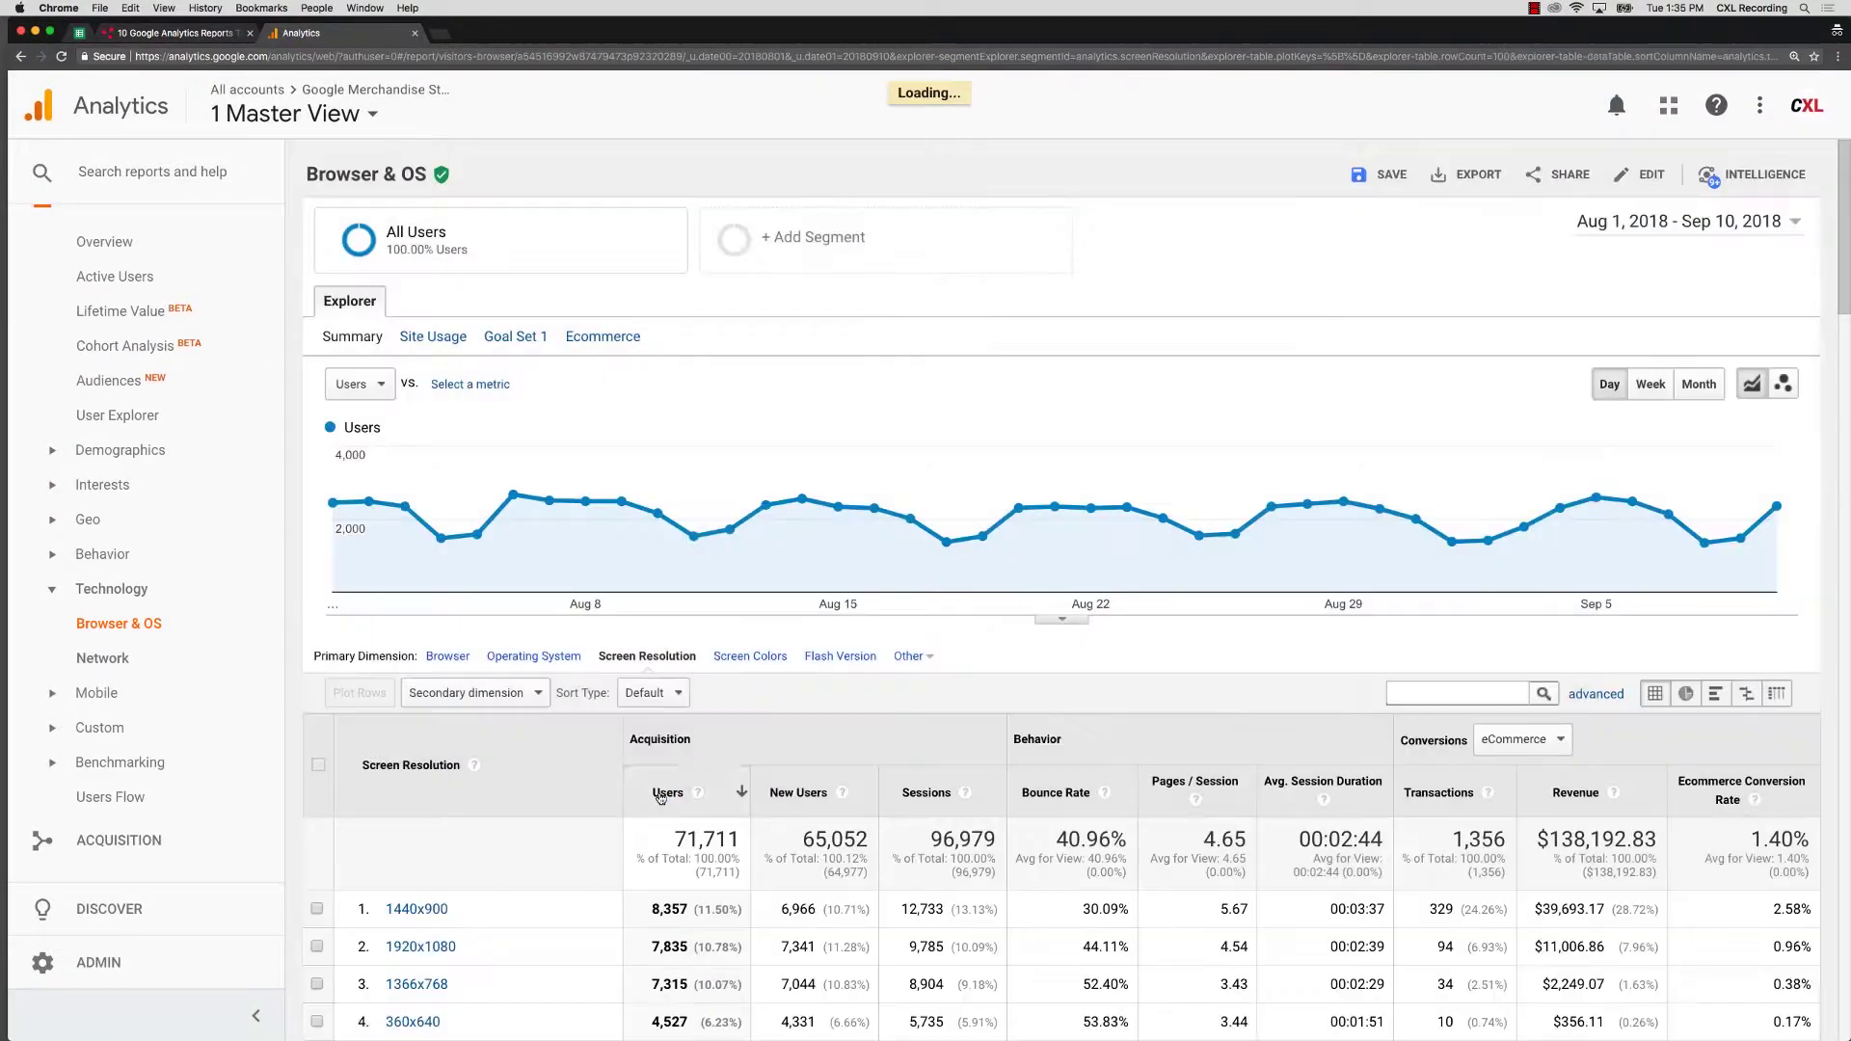
pyautogui.scroll(-5, 497, 578)
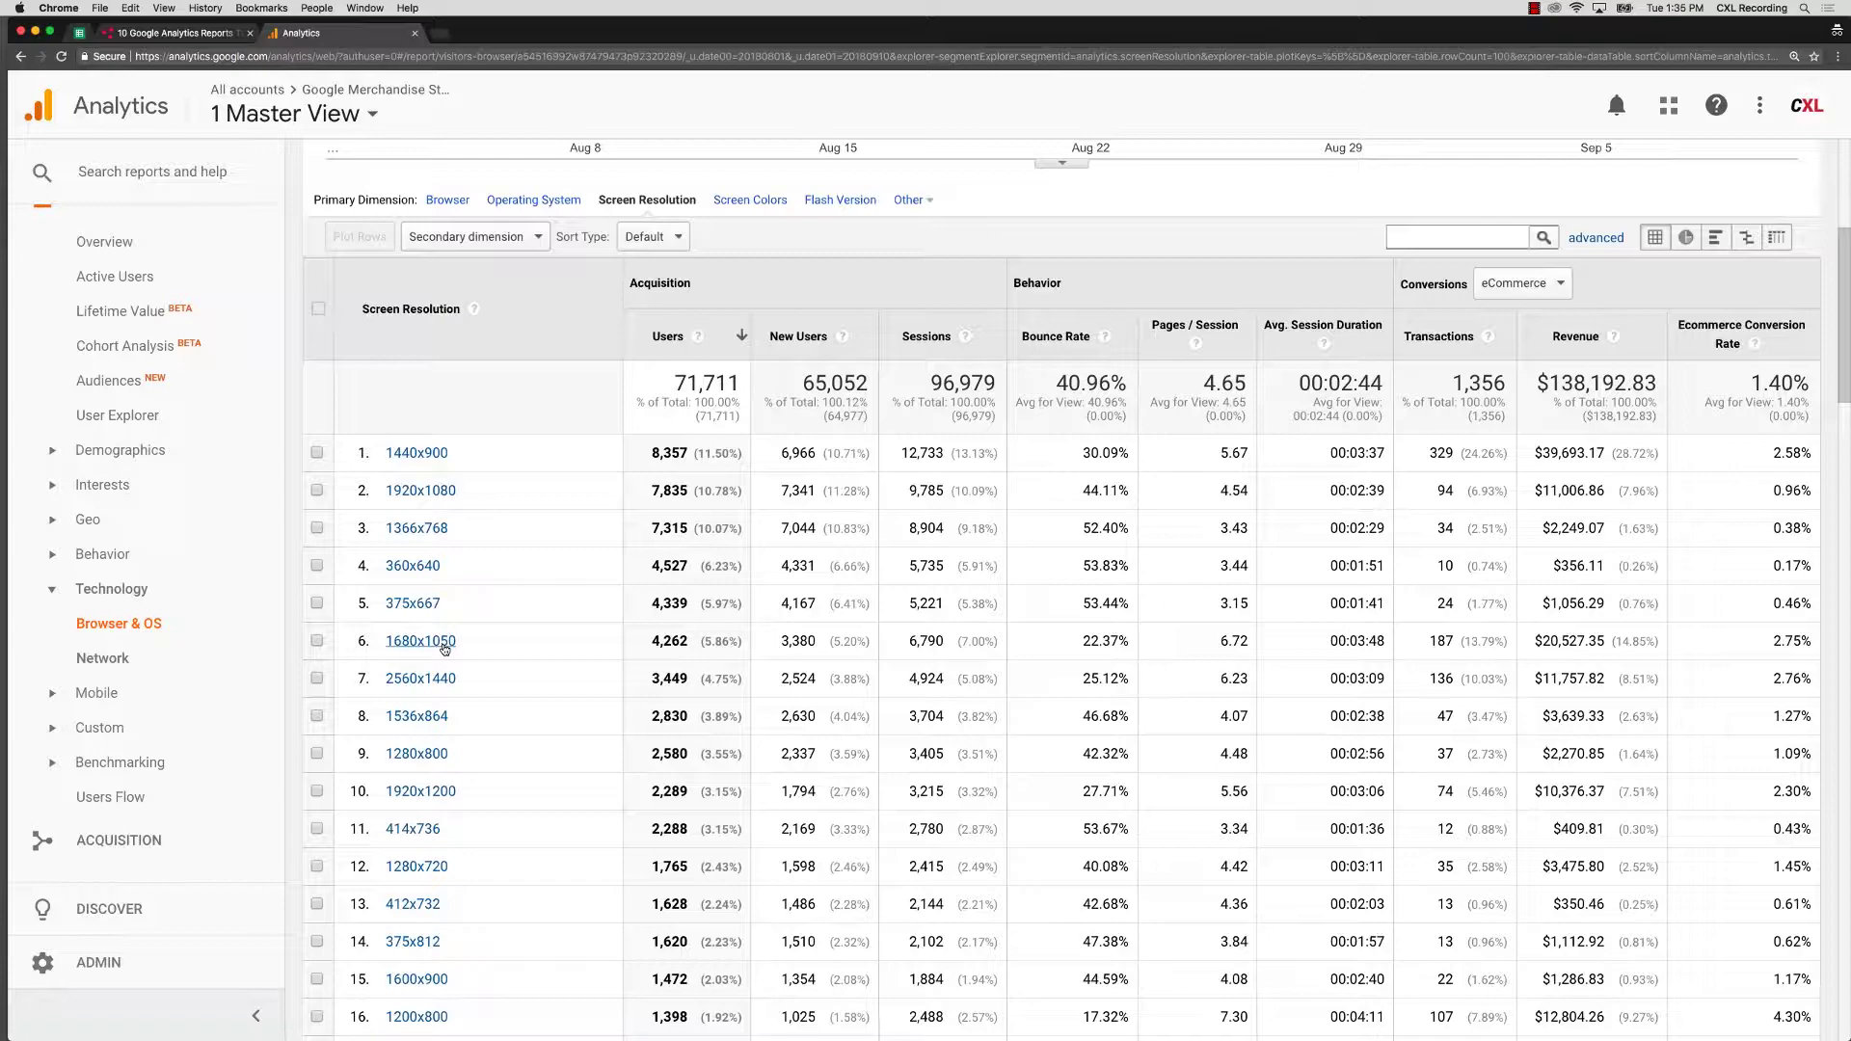
pyautogui.scroll(-20, 505, 679)
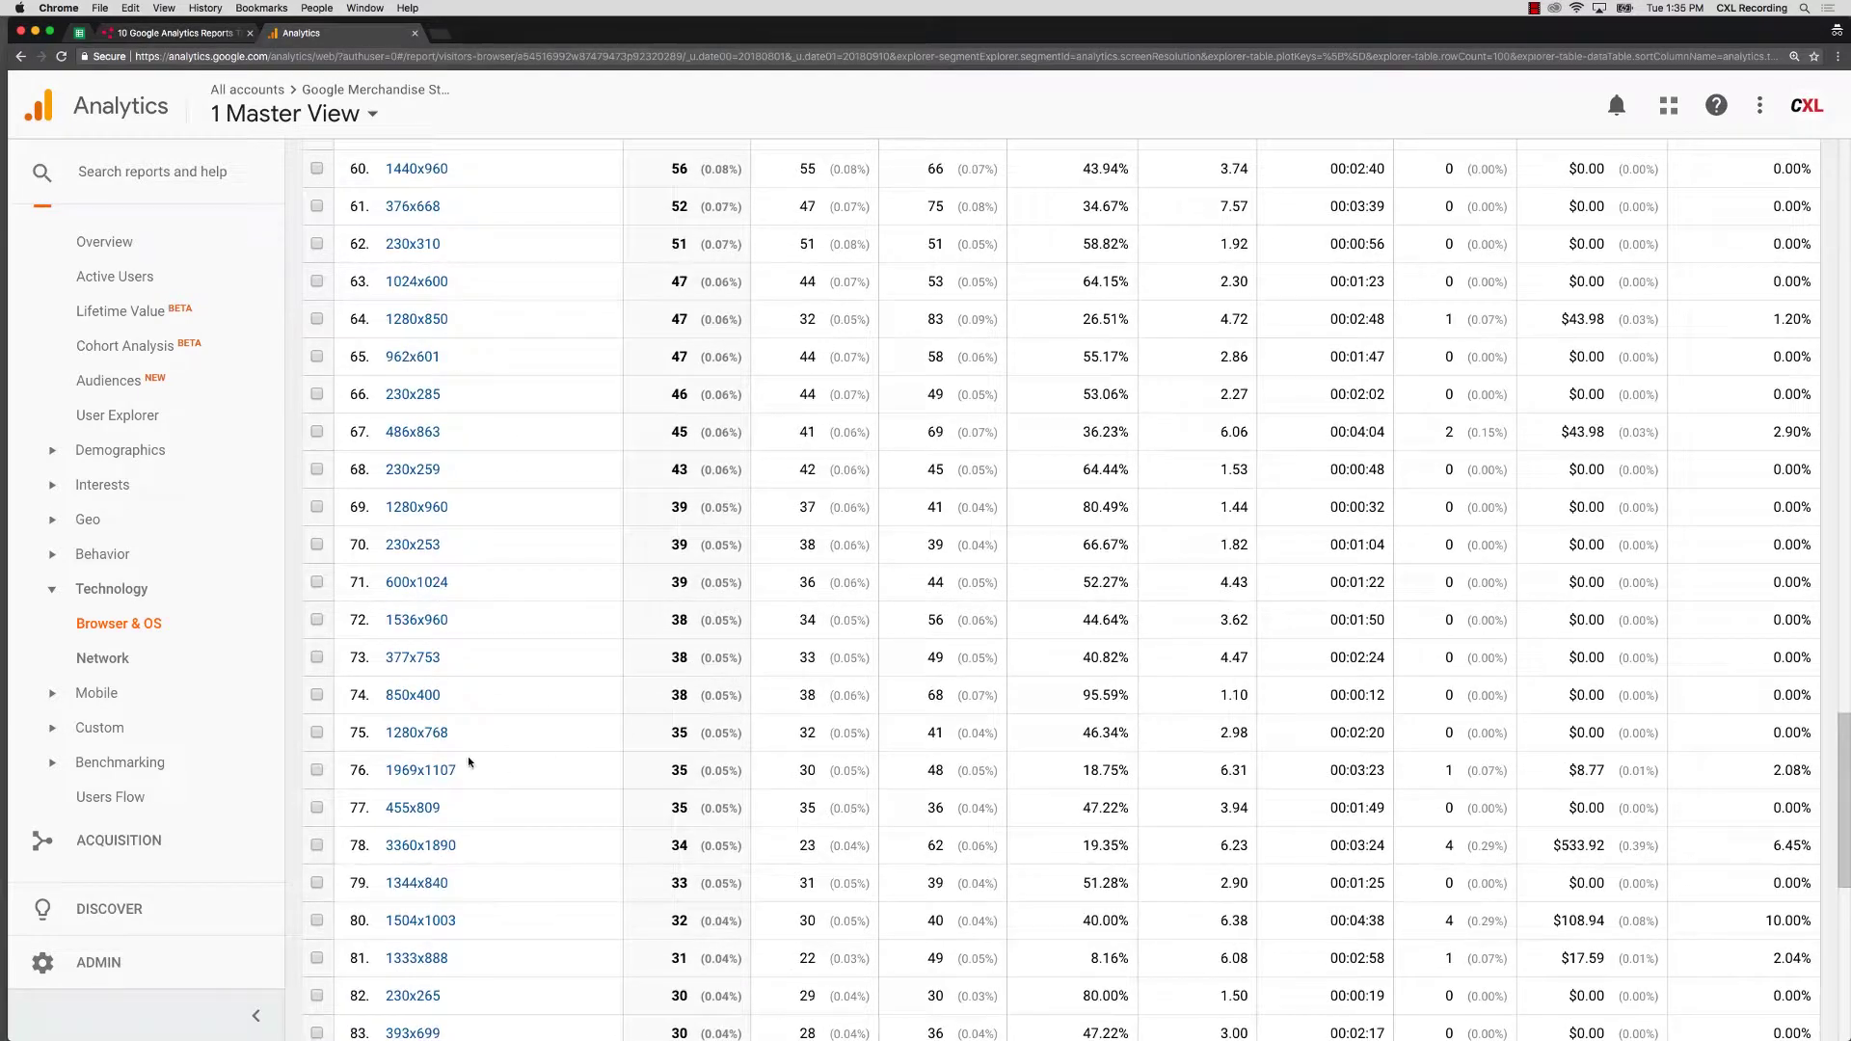
pyautogui.scroll(-5, 469, 761)
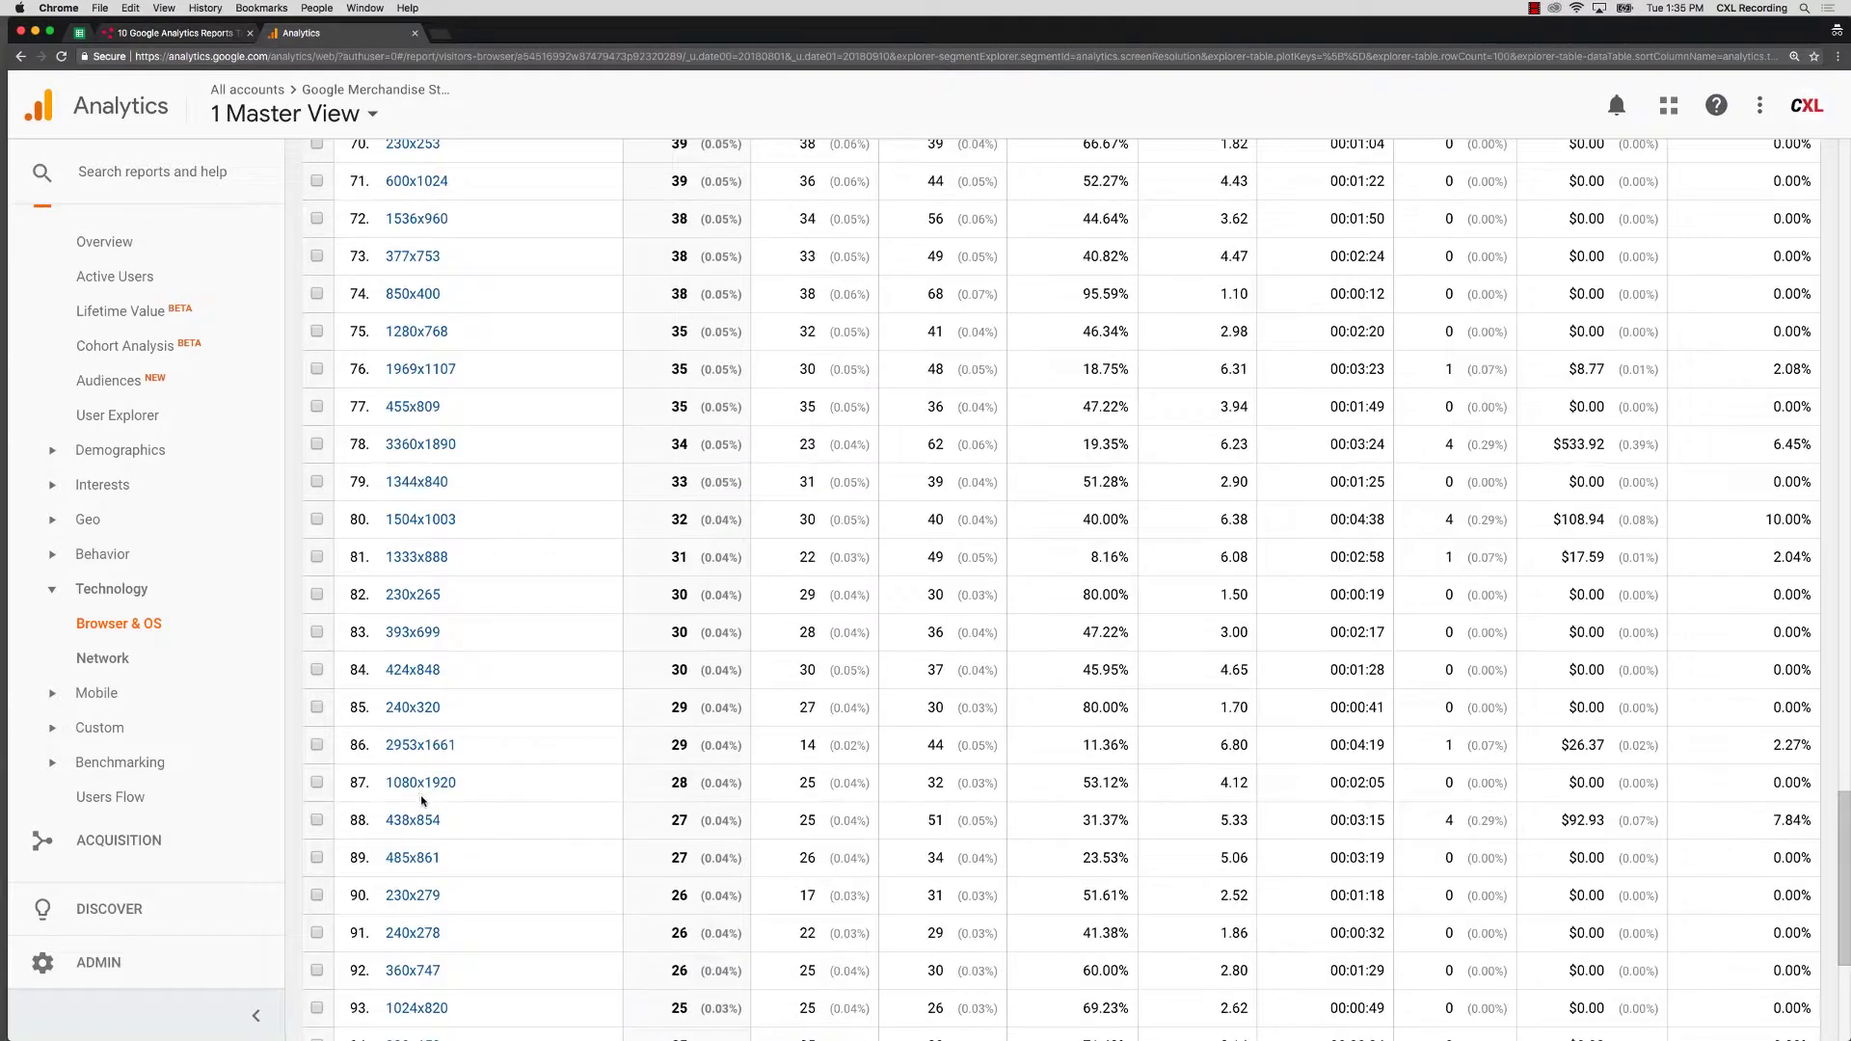
pyautogui.scroll(-1, 421, 810)
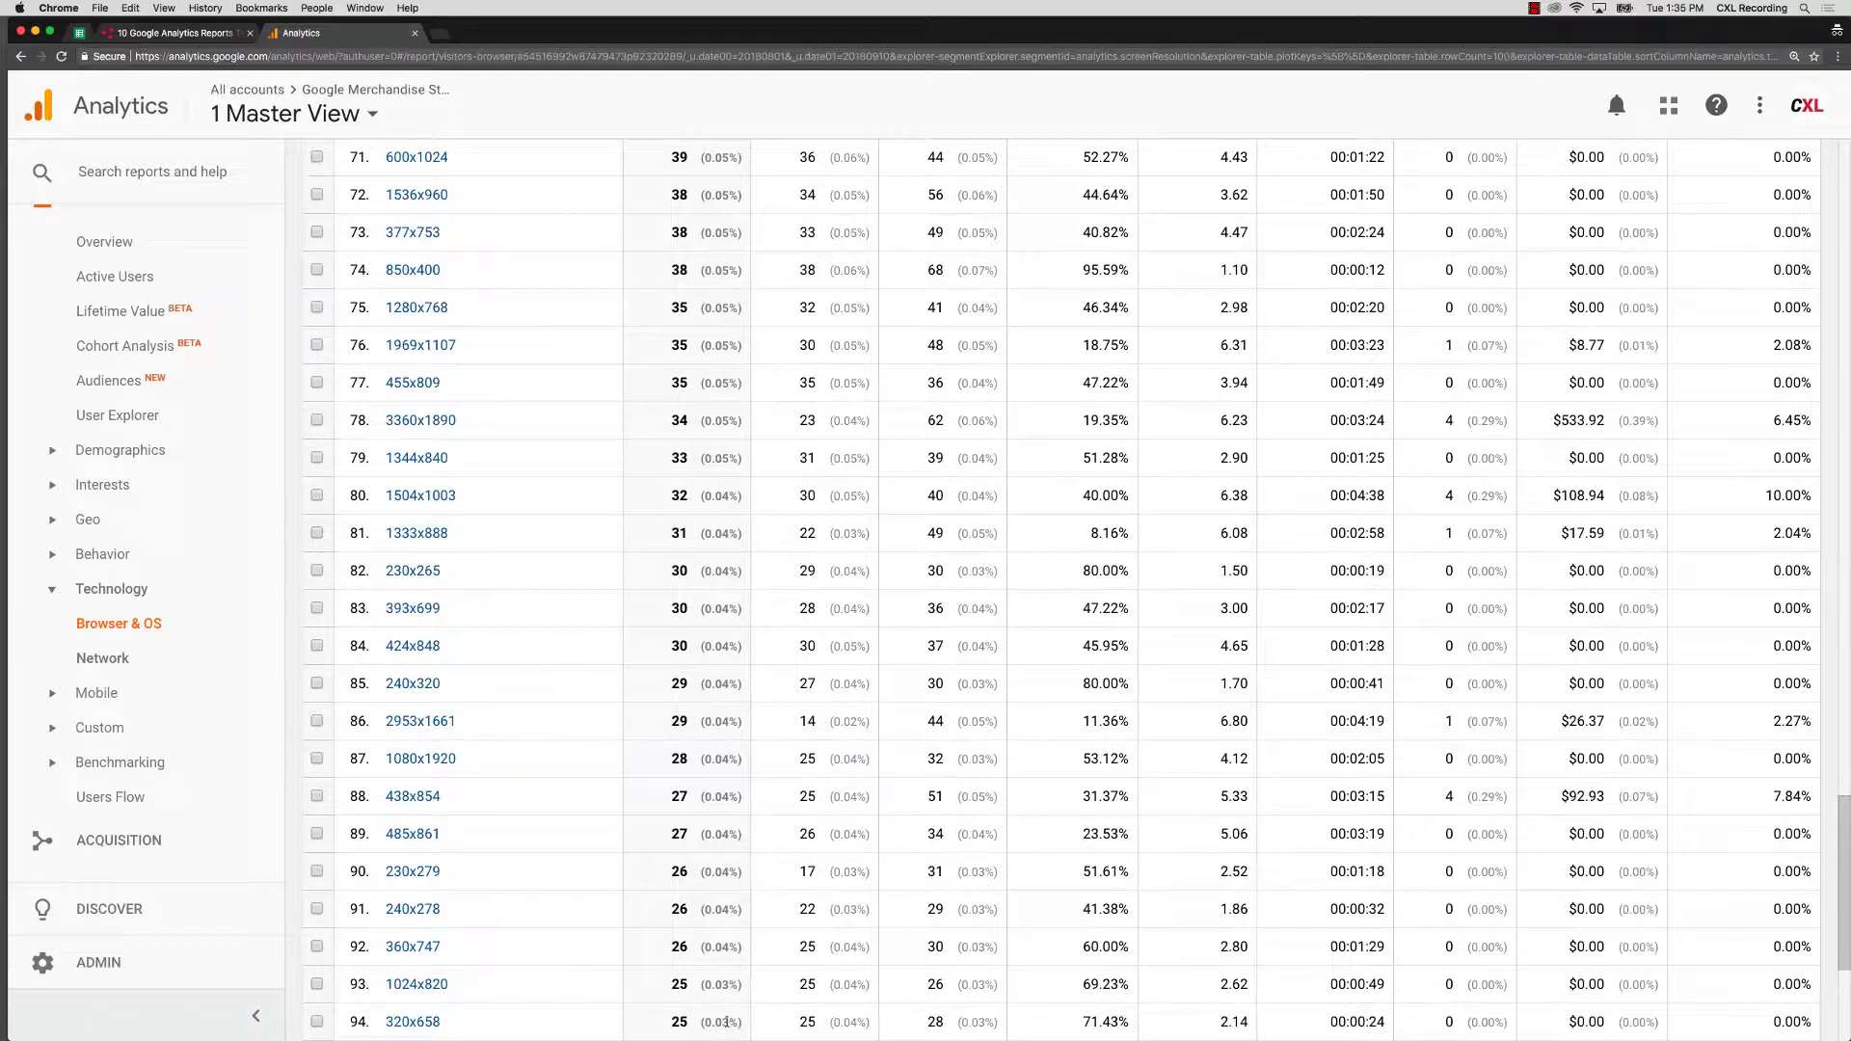
pyautogui.scroll(15, 729, 996)
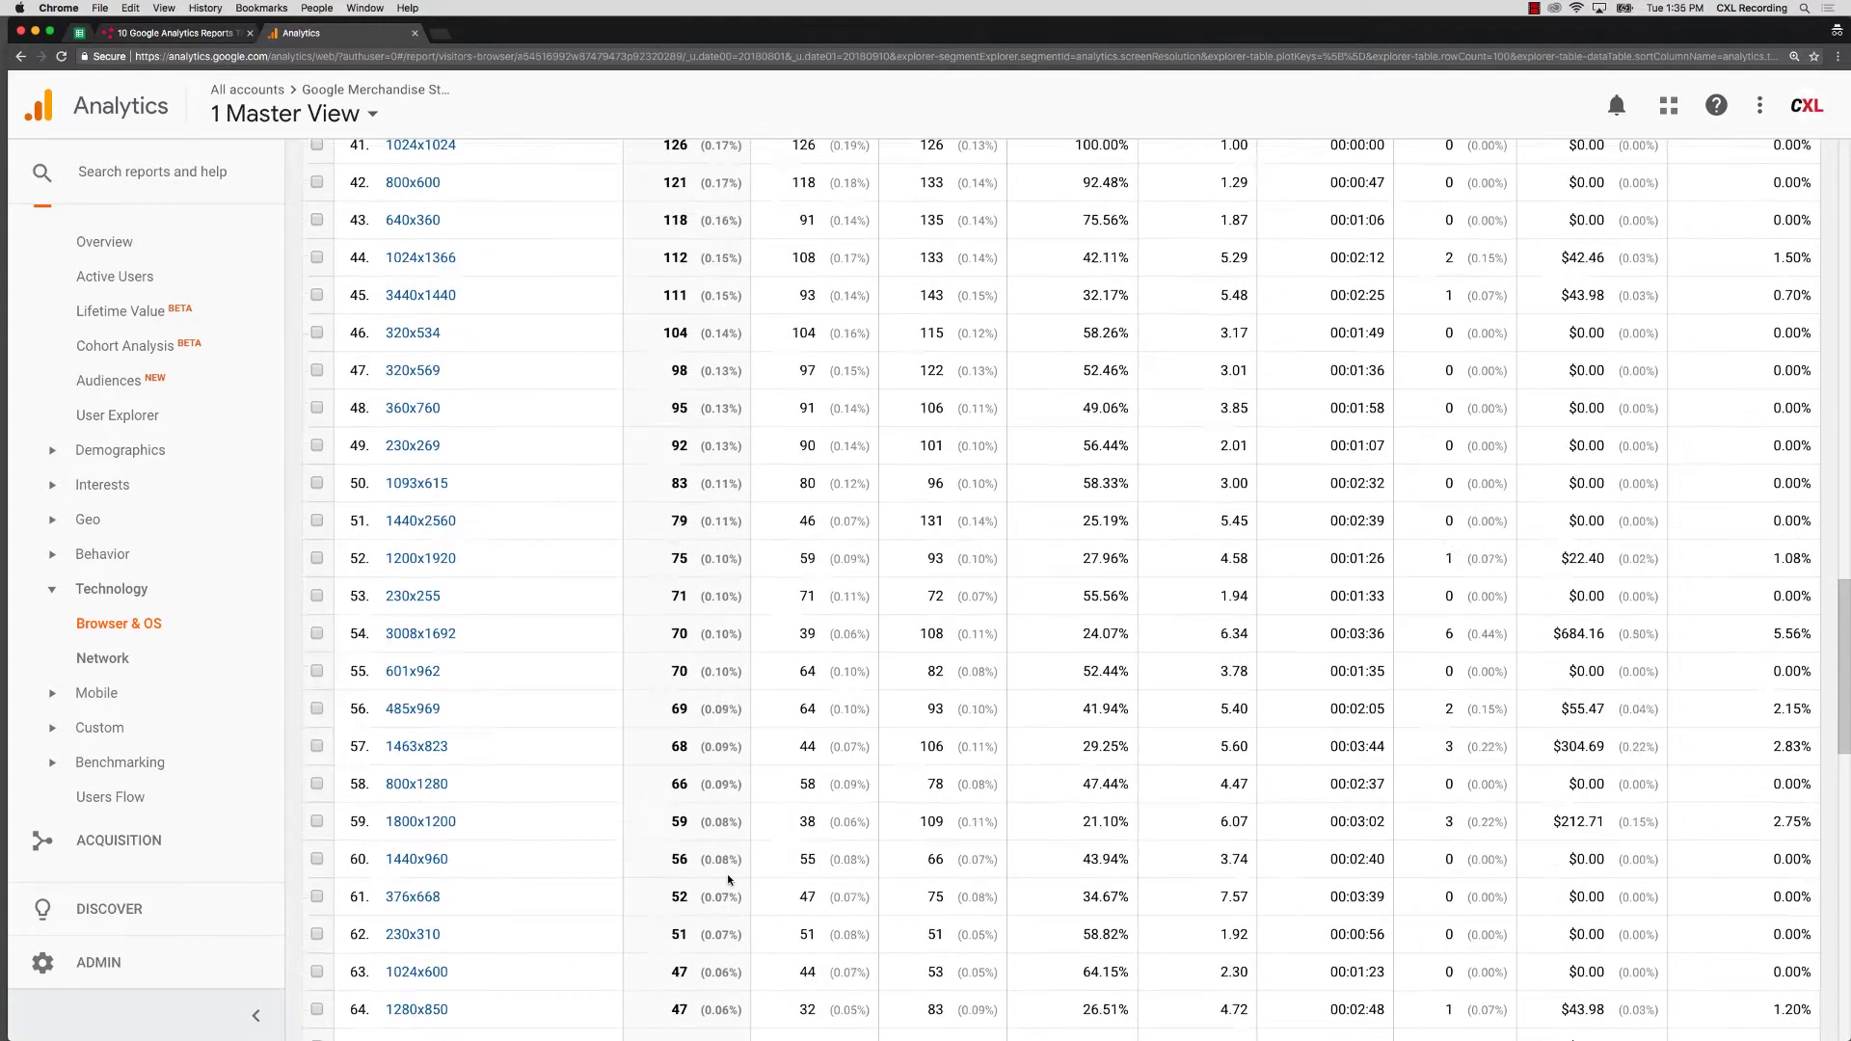
pyautogui.scroll(20, 727, 878)
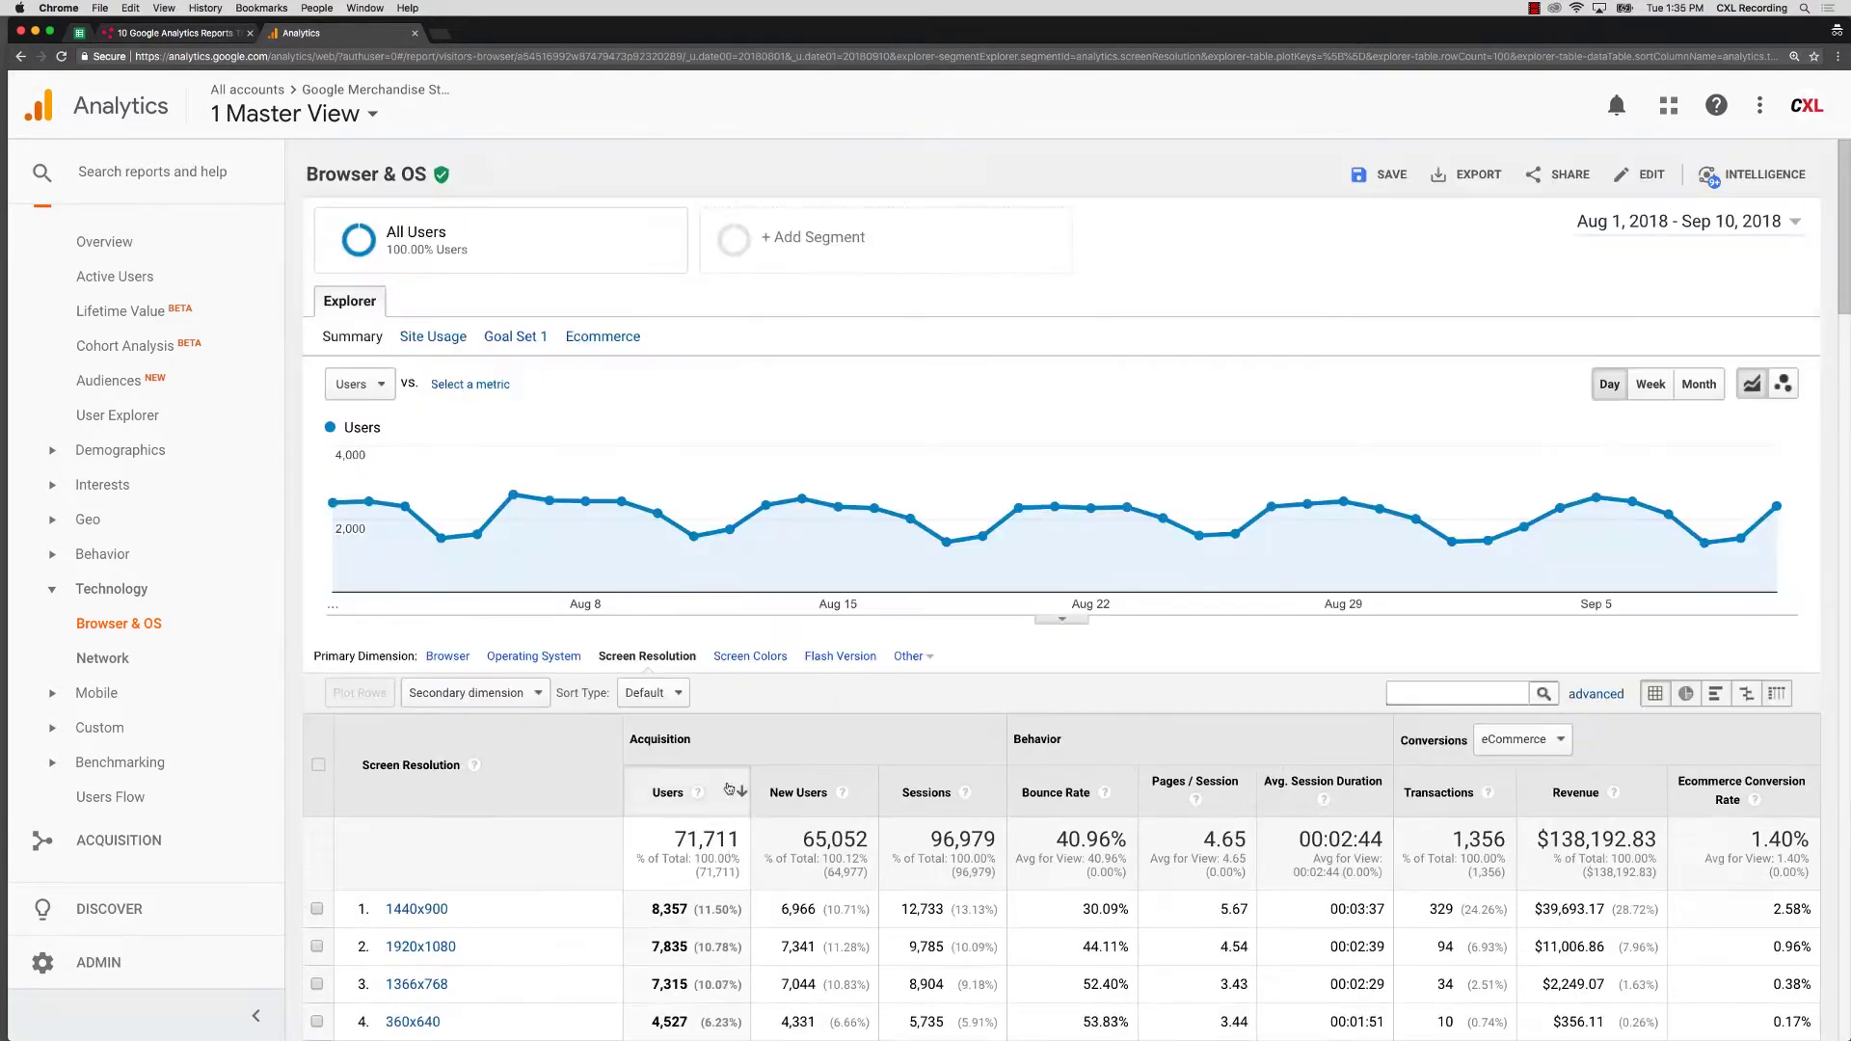
pyautogui.scroll(-5, 652, 827)
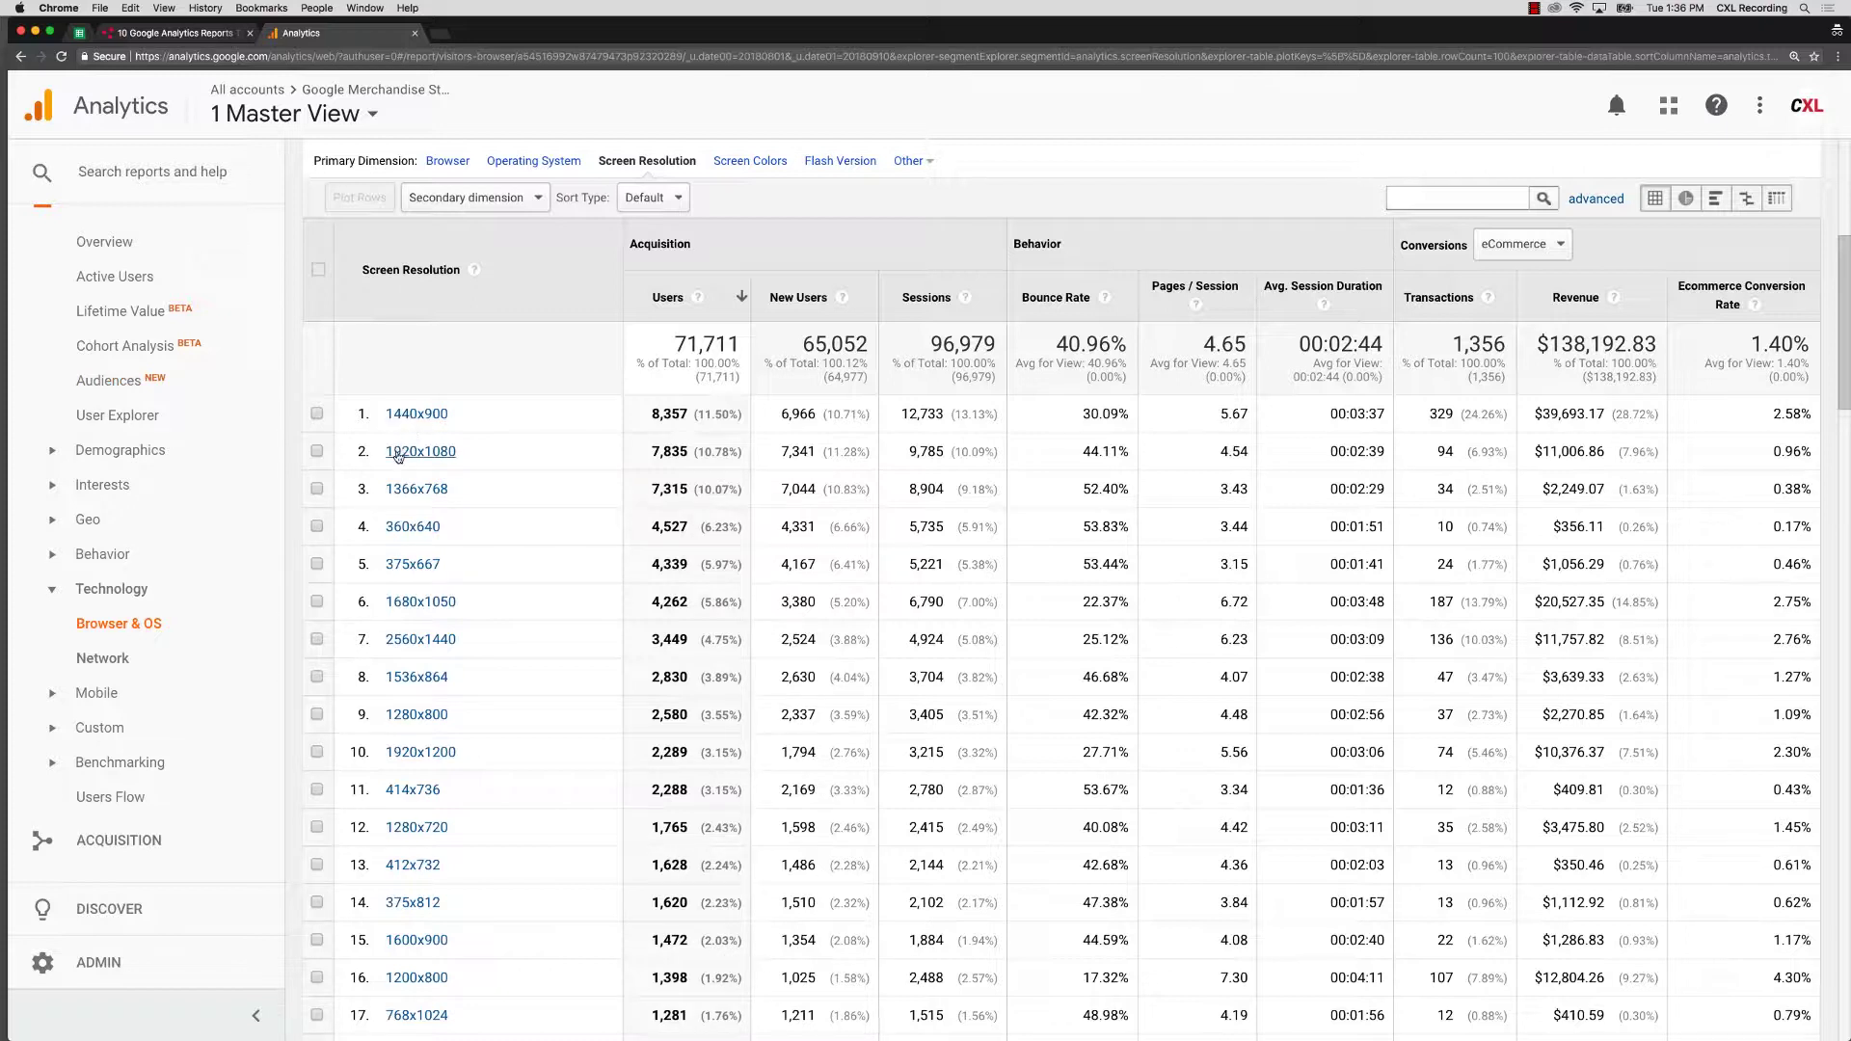
pyautogui.moveTo(1781, 452); pyautogui.dragTo(1810, 413)
pyautogui.scroll(5, 467, 425)
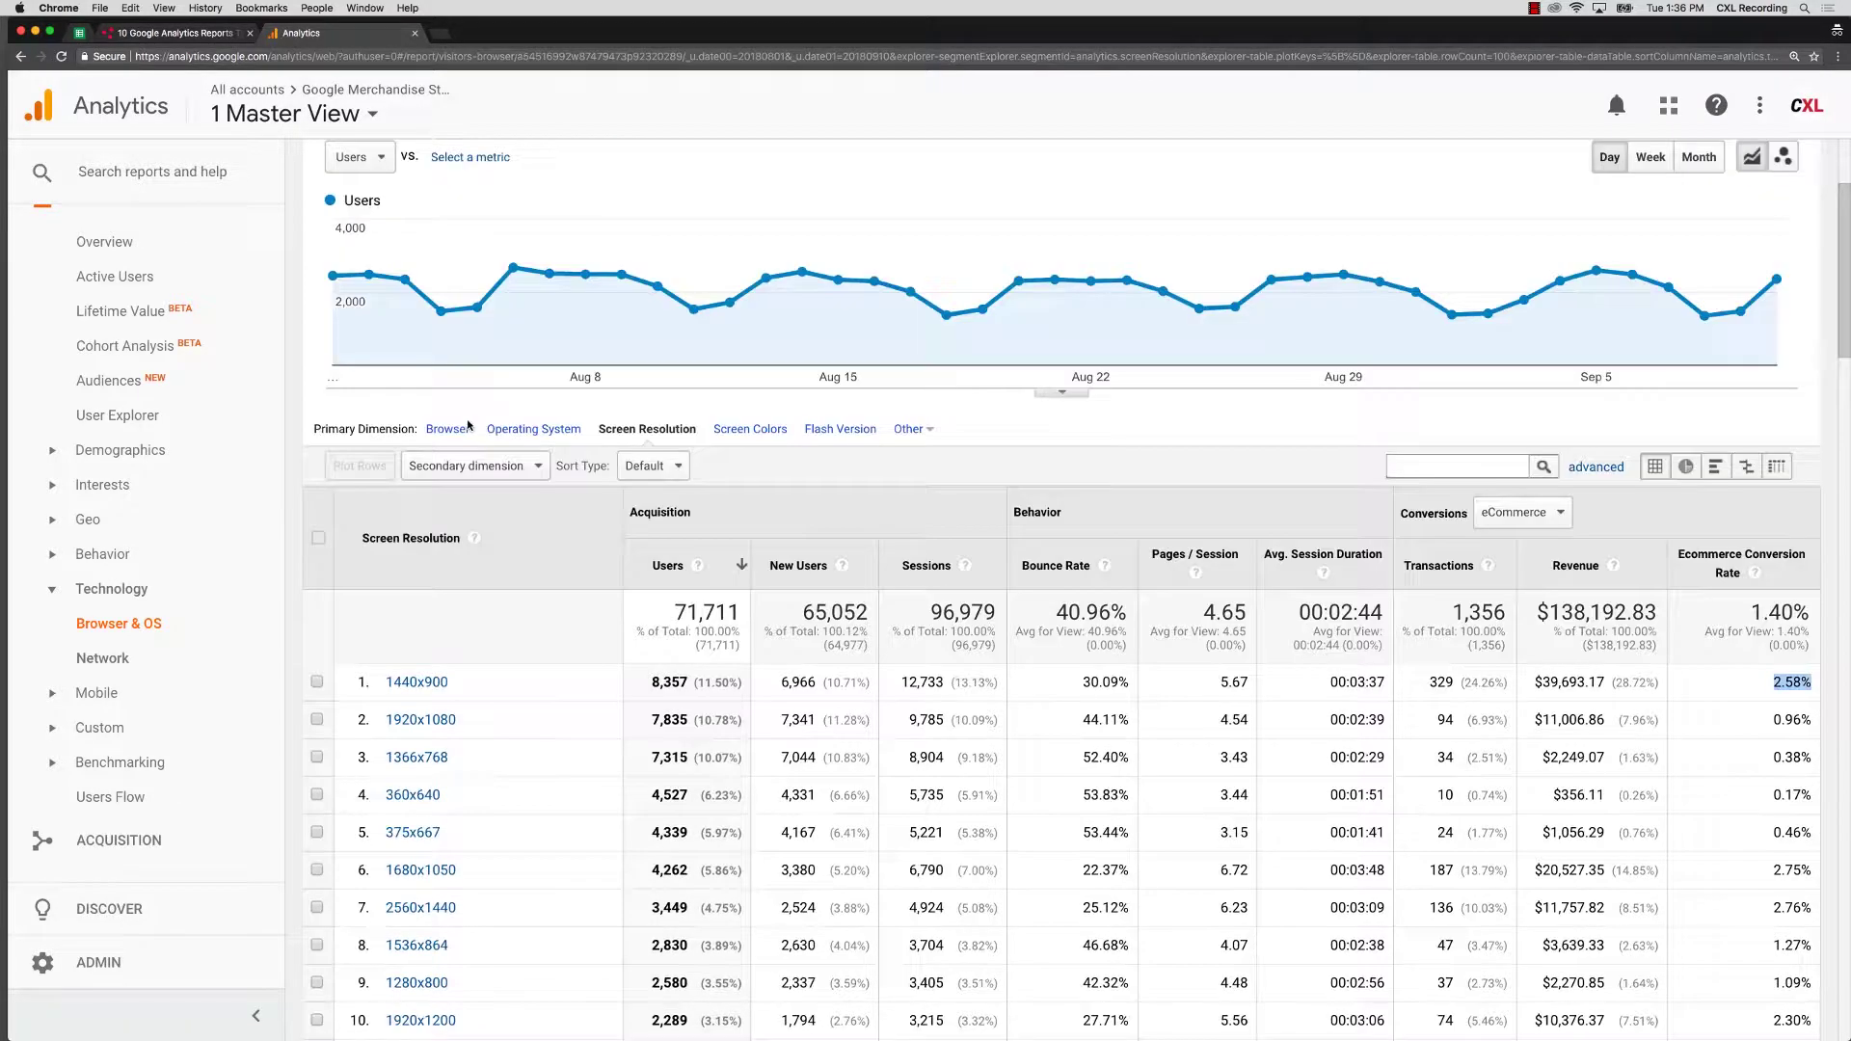
# Step: Open Audience > Mobile > Overview and highlight the desktop users figure 48,009
pyautogui.click(80, 701)
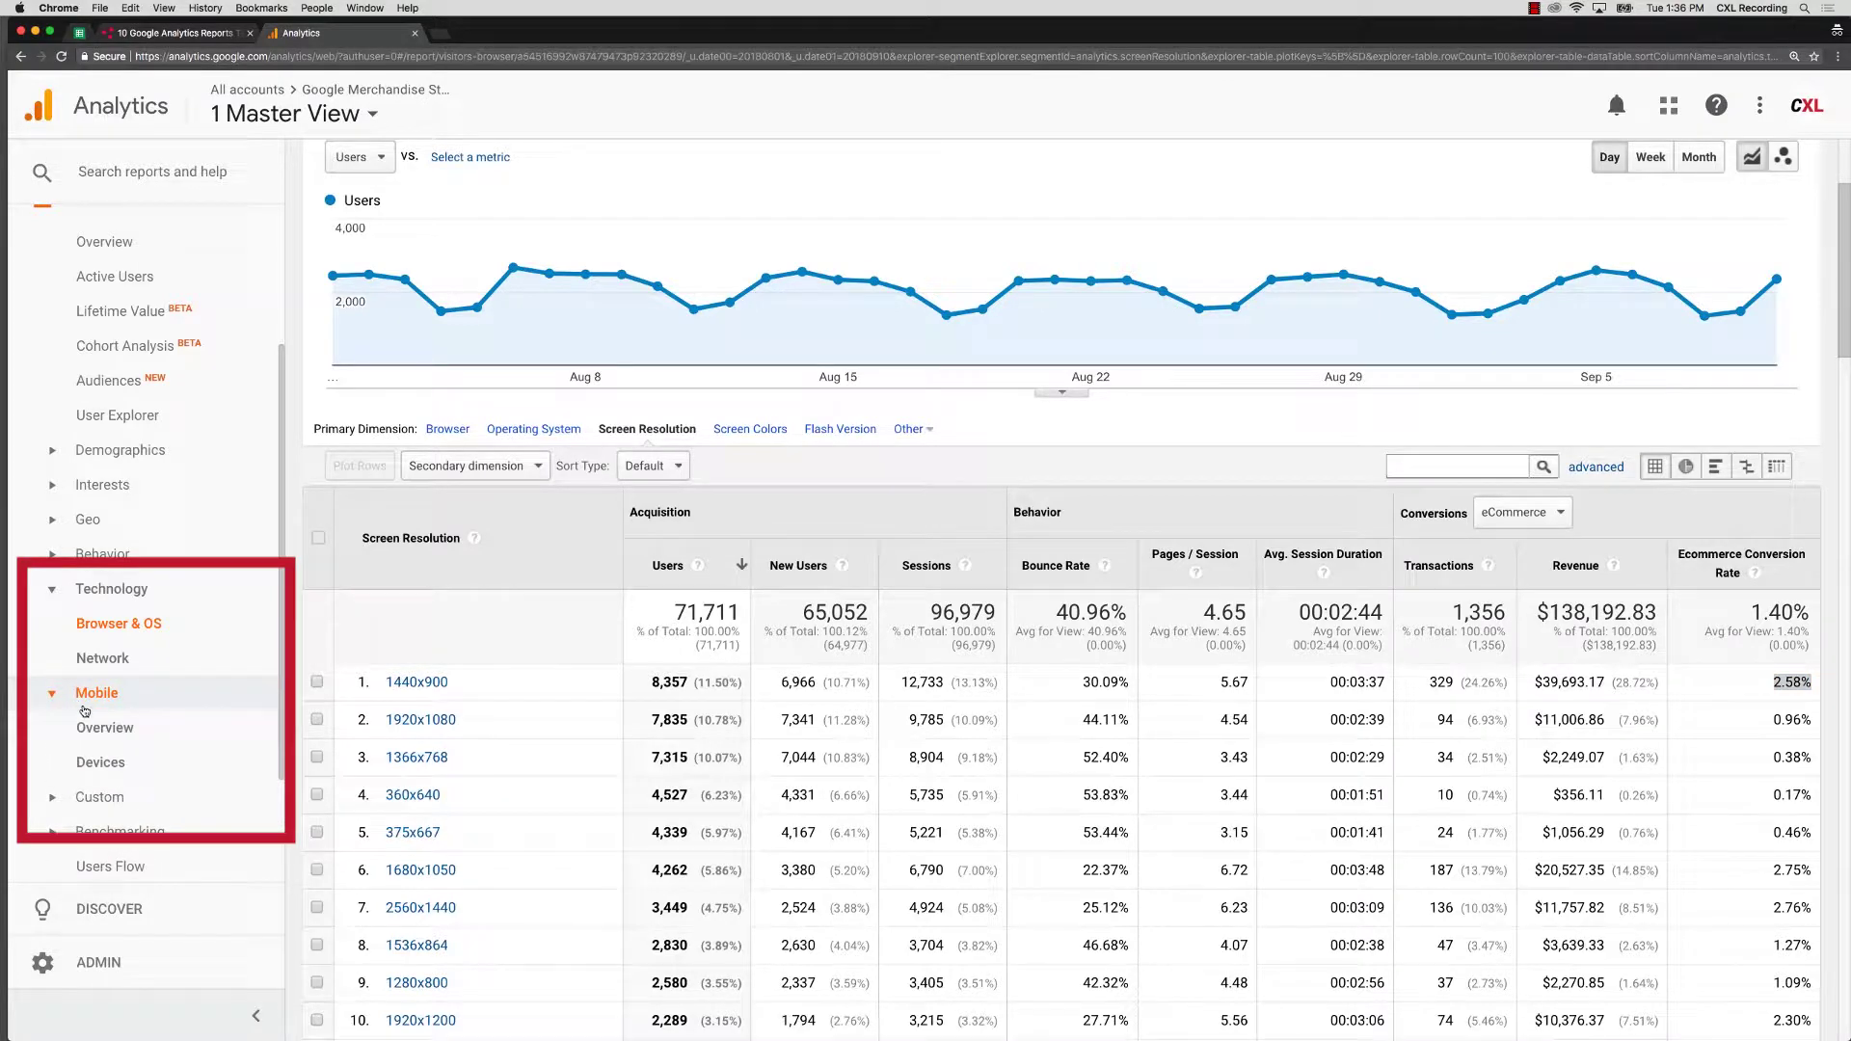
pyautogui.click(127, 728)
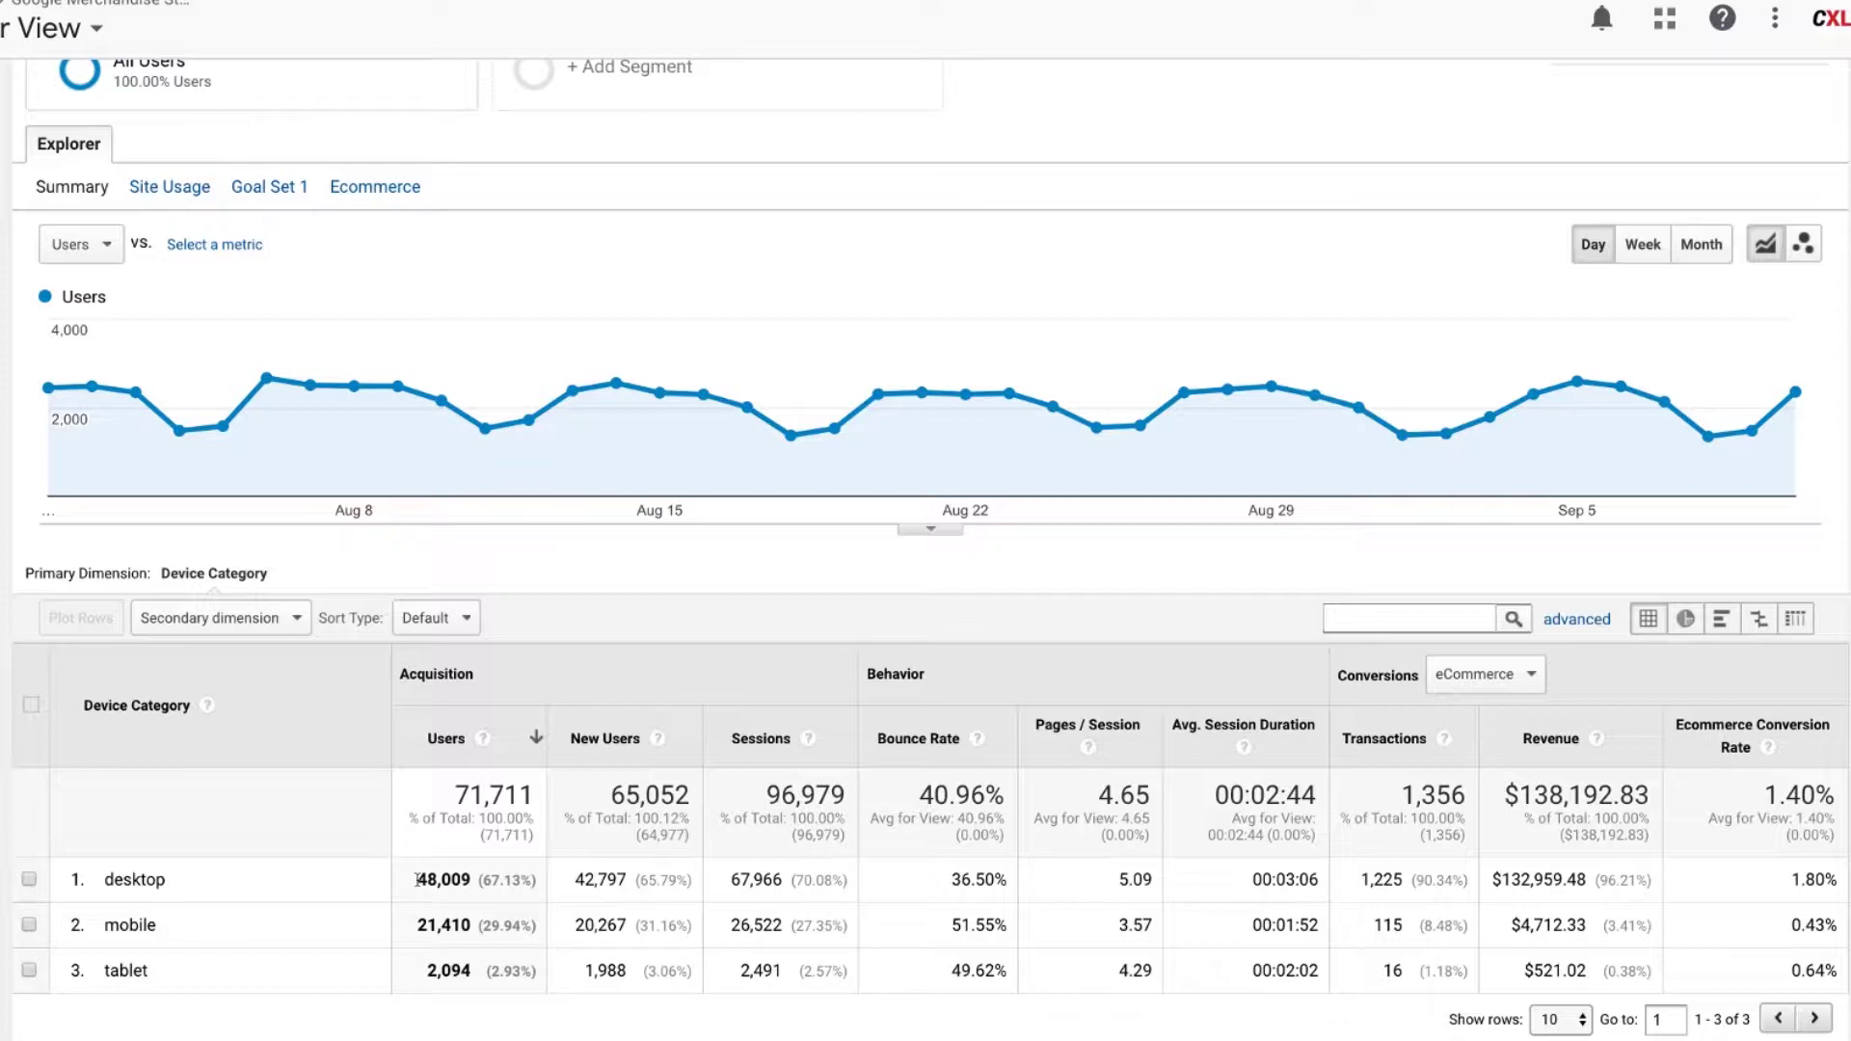
pyautogui.moveTo(418, 879); pyautogui.dragTo(470, 926)
pyautogui.click(420, 927)
pyautogui.moveTo(420, 880); pyautogui.dragTo(482, 928)
pyautogui.click(439, 900)
# Step: Highlight transactions (desktop 1,225, mobile 115) and conversion rates (desktop 1.80%, mobile 0.43%)
pyautogui.moveTo(1358, 880); pyautogui.dragTo(1415, 880)
pyautogui.moveTo(1427, 881); pyautogui.dragTo(1454, 883)
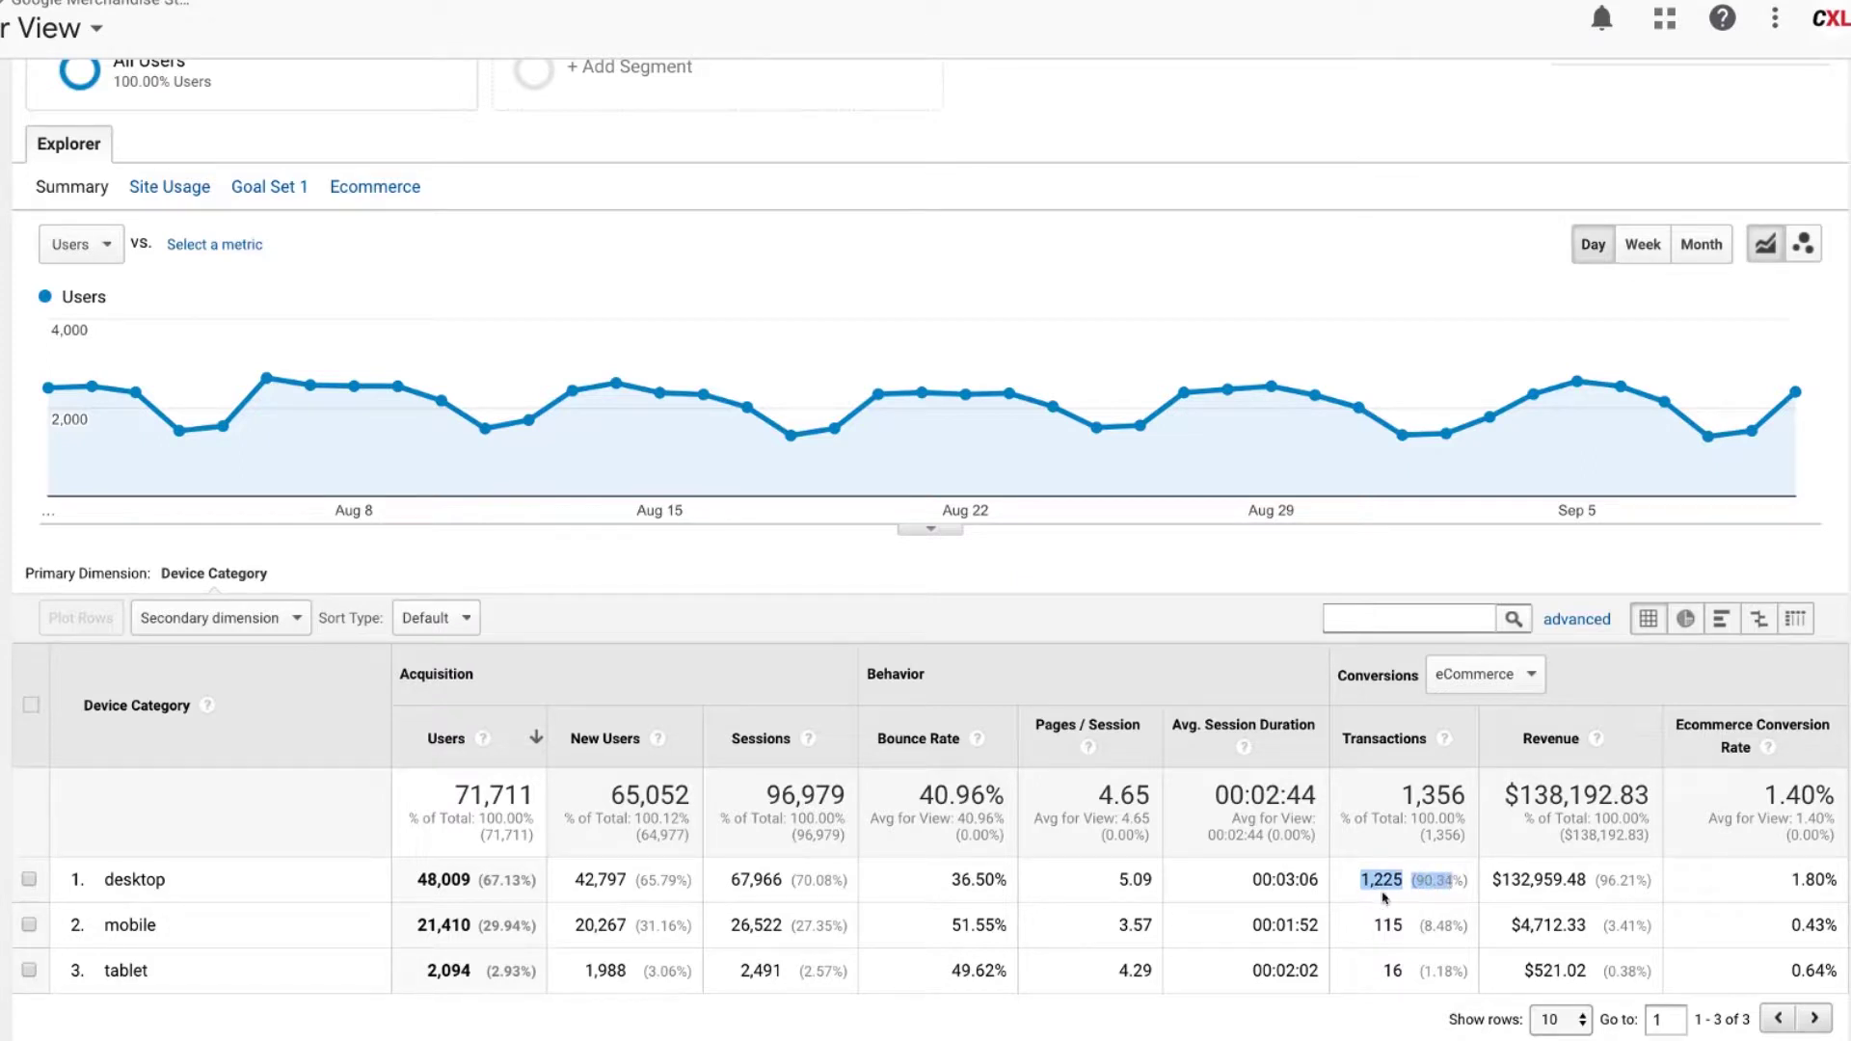
pyautogui.click(421, 879)
pyautogui.moveTo(421, 879); pyautogui.dragTo(441, 933)
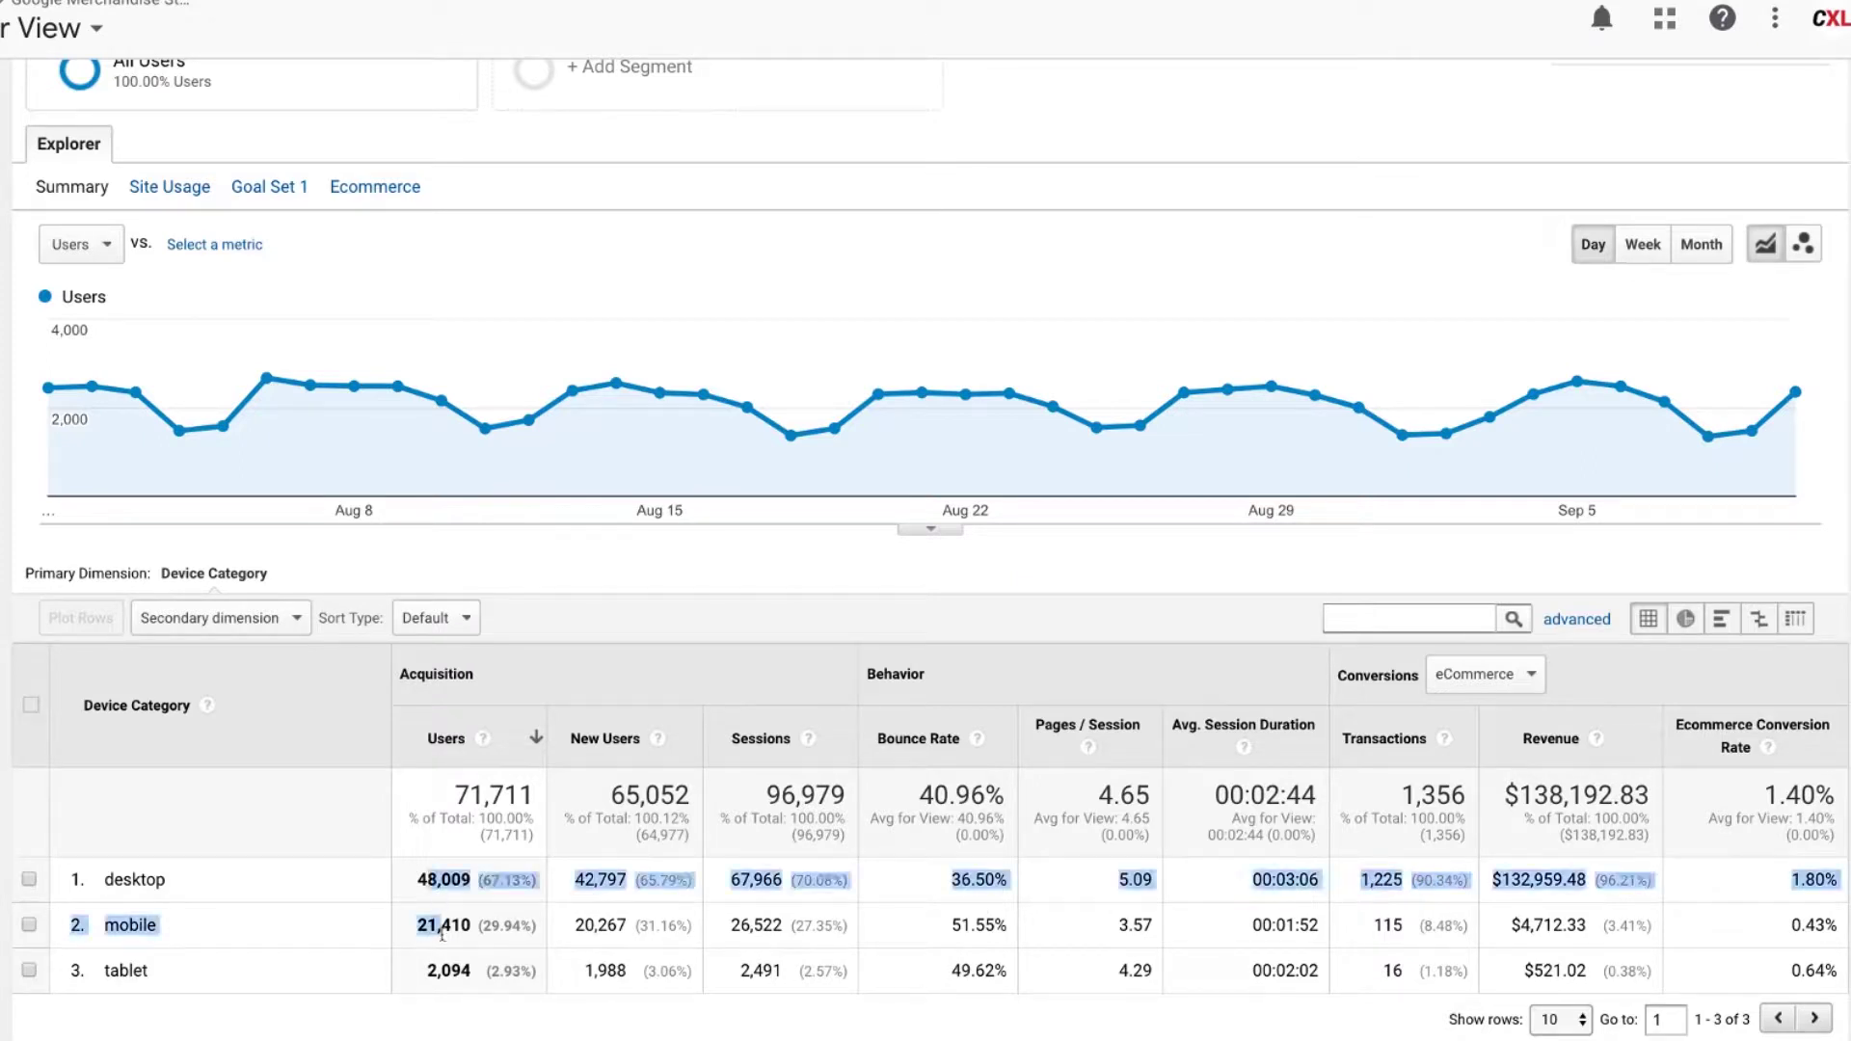
pyautogui.click(442, 922)
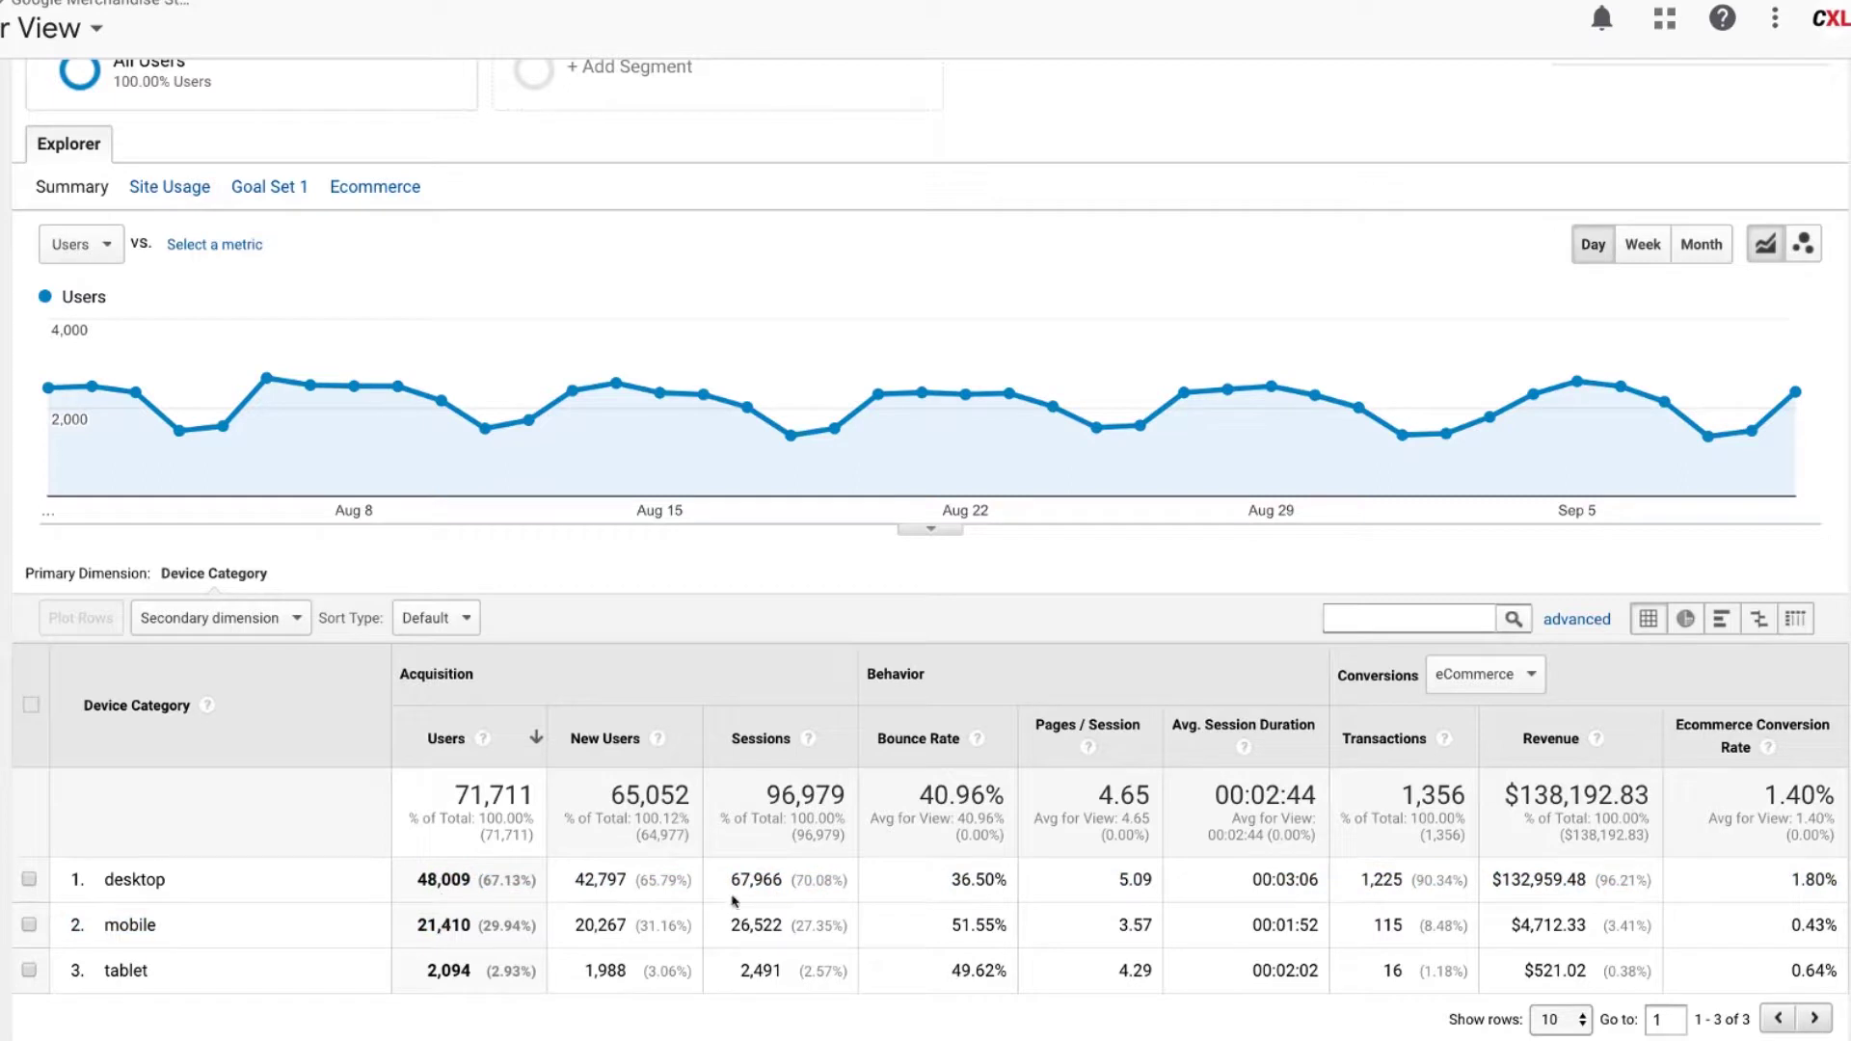
pyautogui.doubleClick(1380, 925)
pyautogui.moveTo(1783, 880); pyautogui.dragTo(1832, 876)
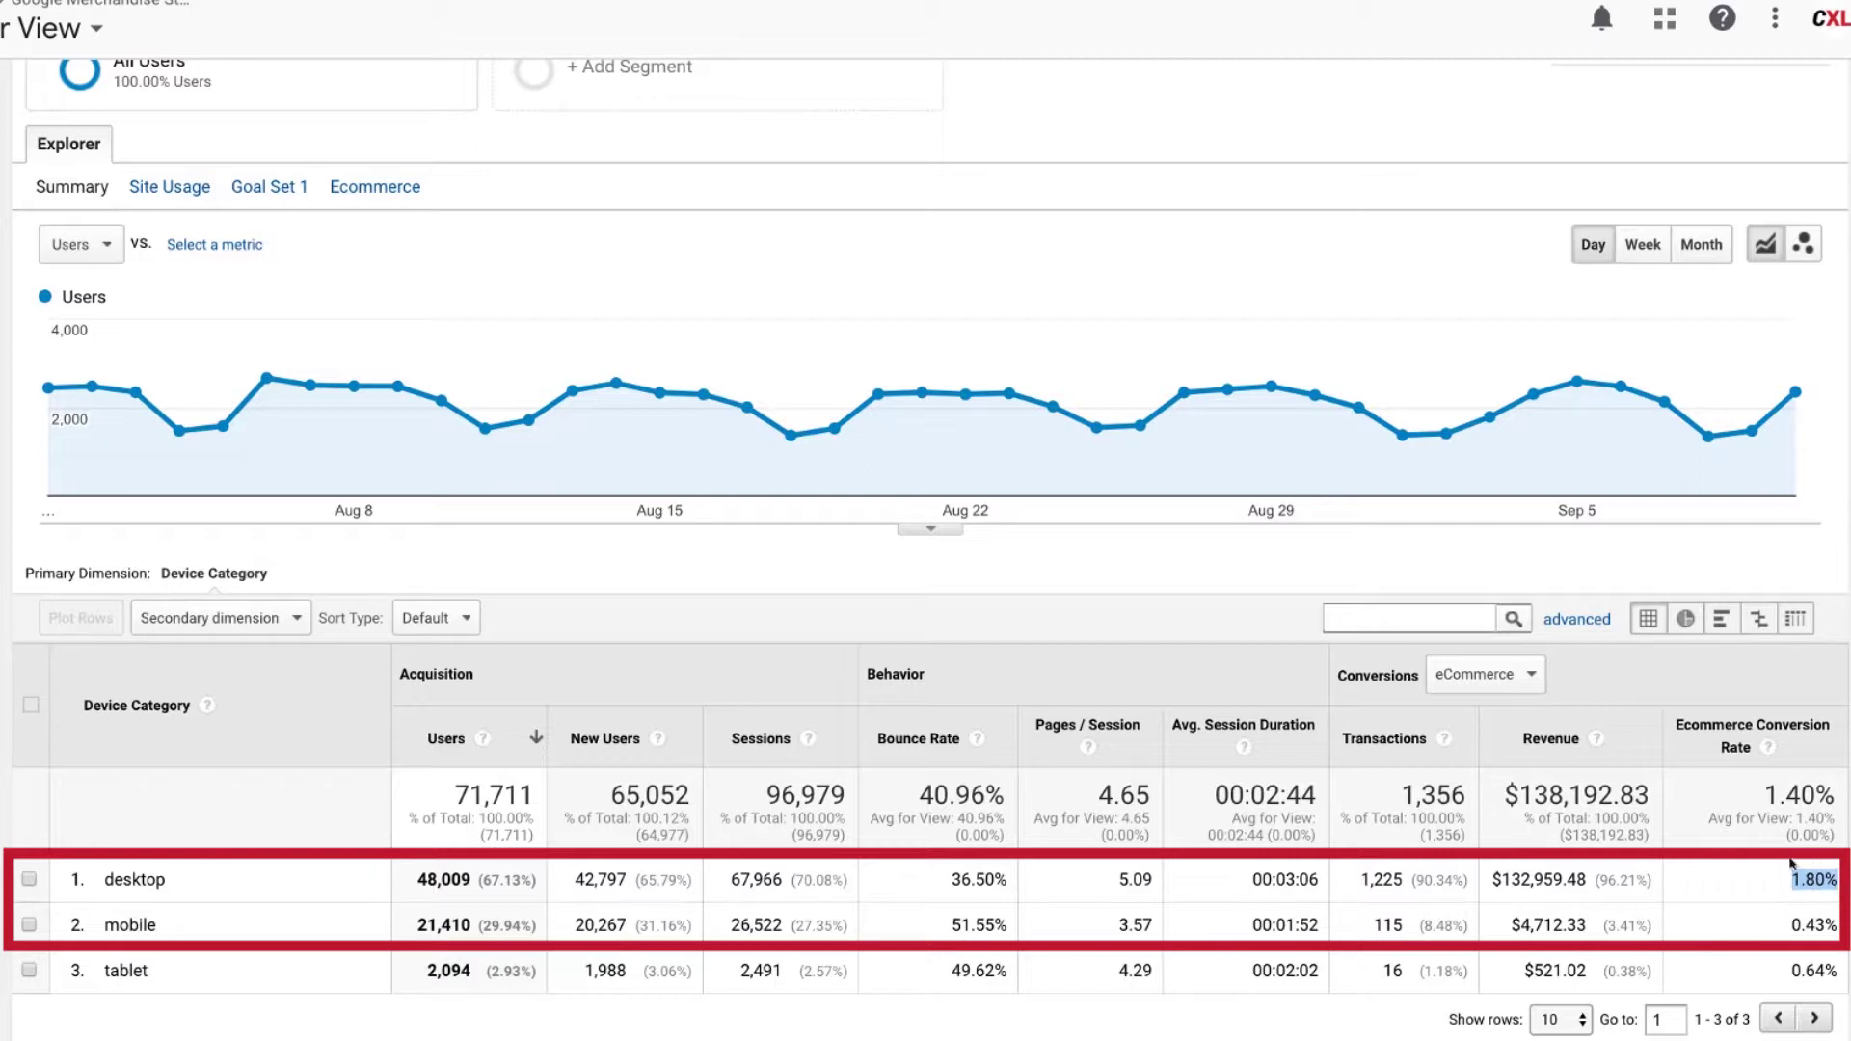
pyautogui.click(1820, 917)
pyautogui.moveTo(1781, 931); pyautogui.dragTo(1837, 928)
pyautogui.click(1739, 938)
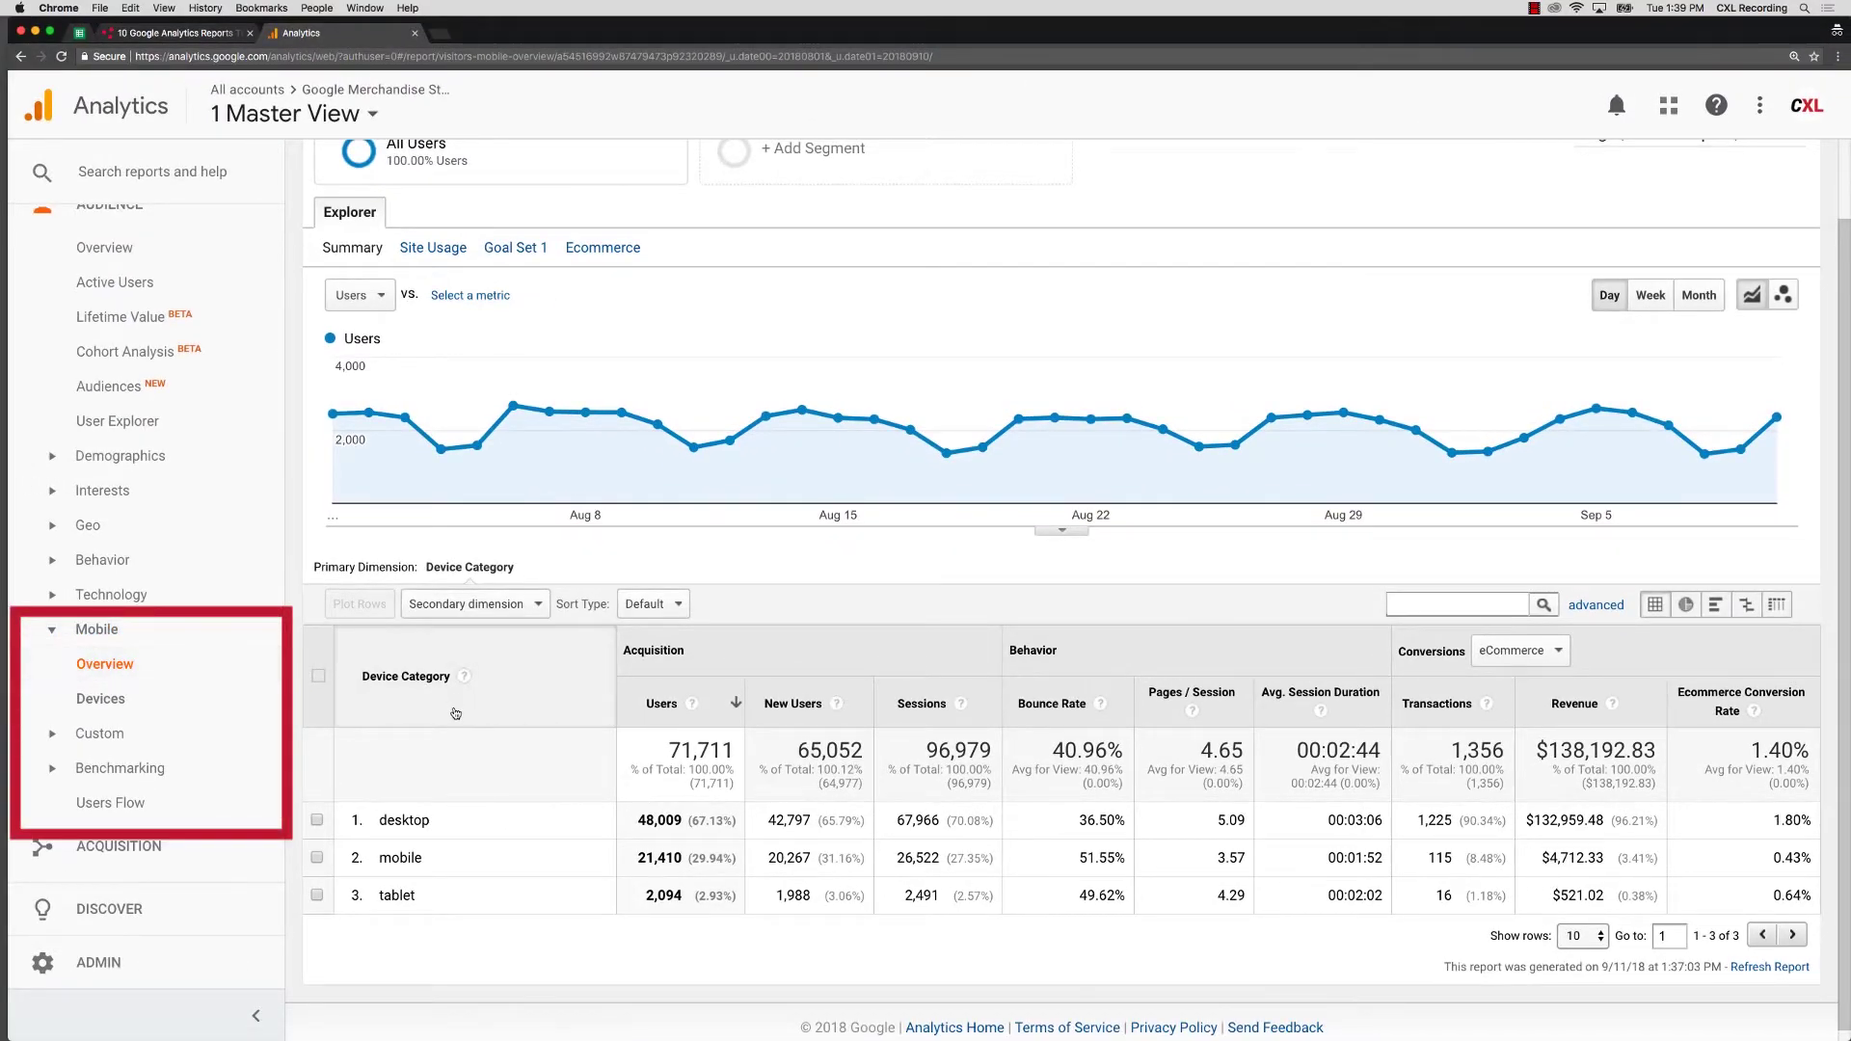
pyautogui.scroll(2, 145, 578)
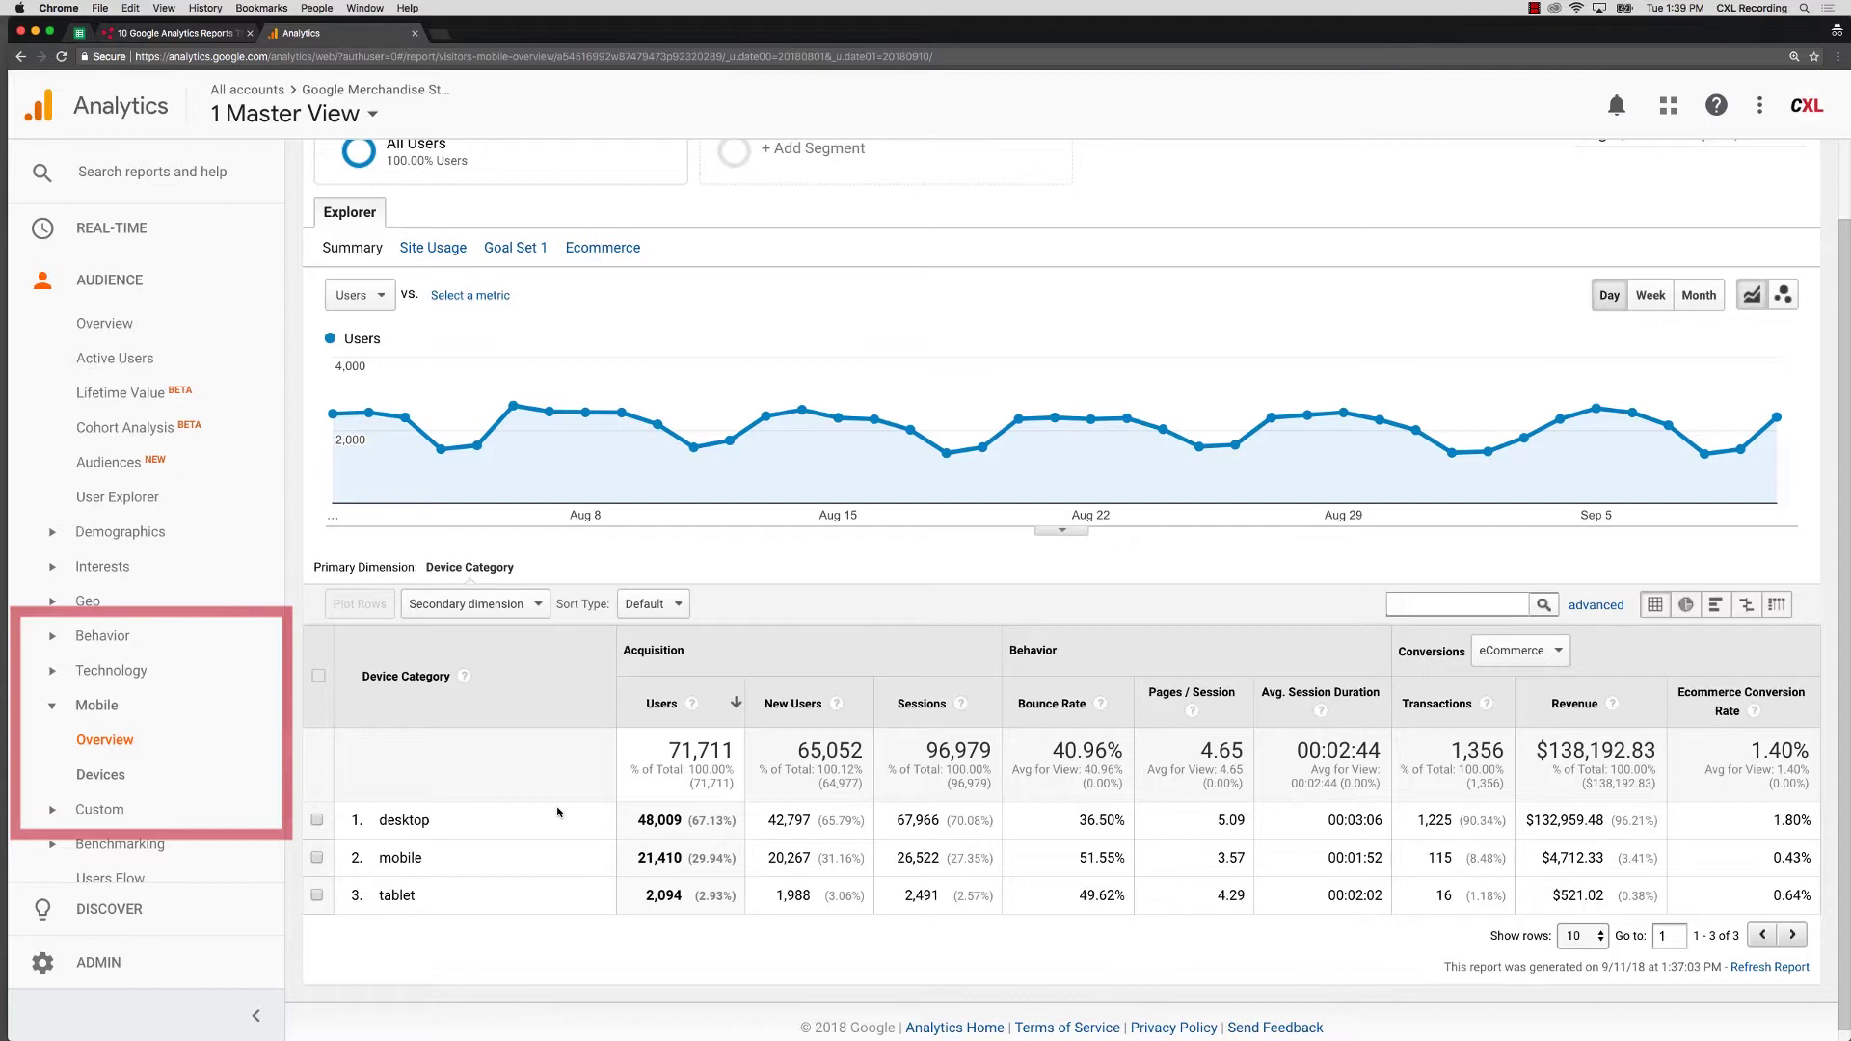
pyautogui.scroll(1, 558, 806)
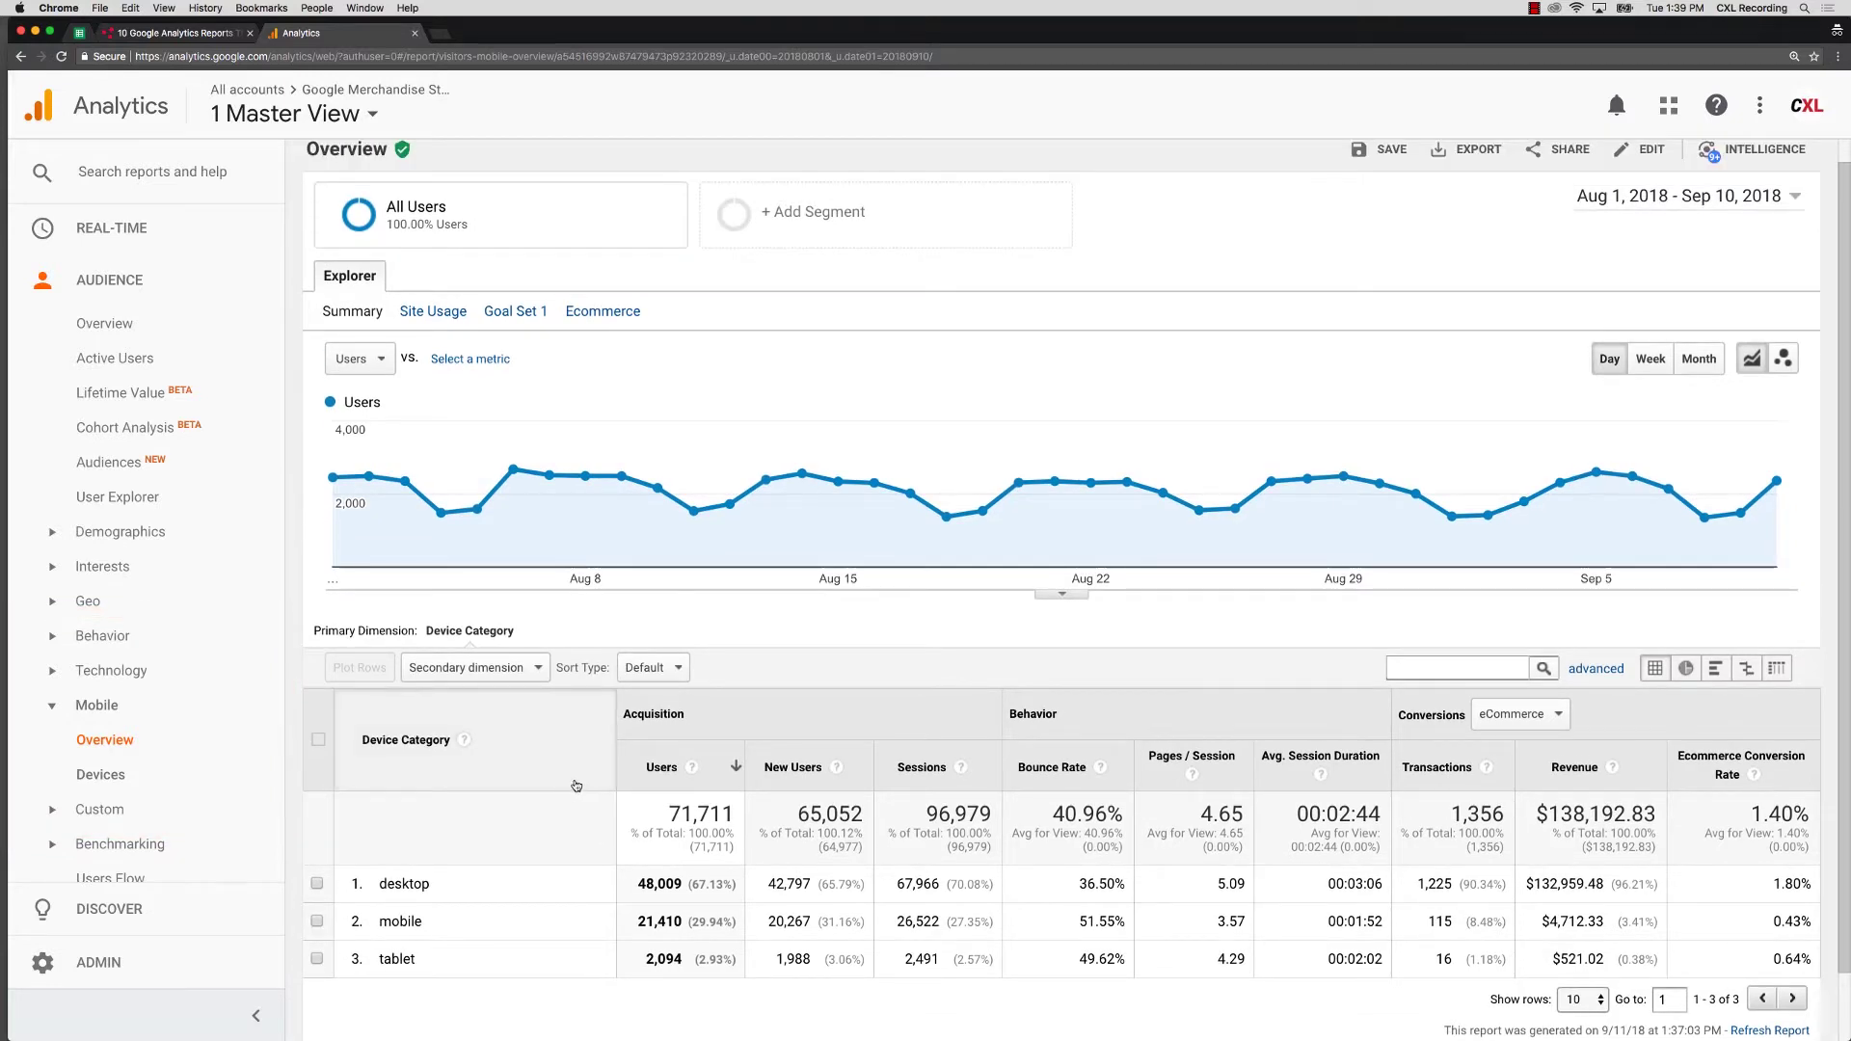